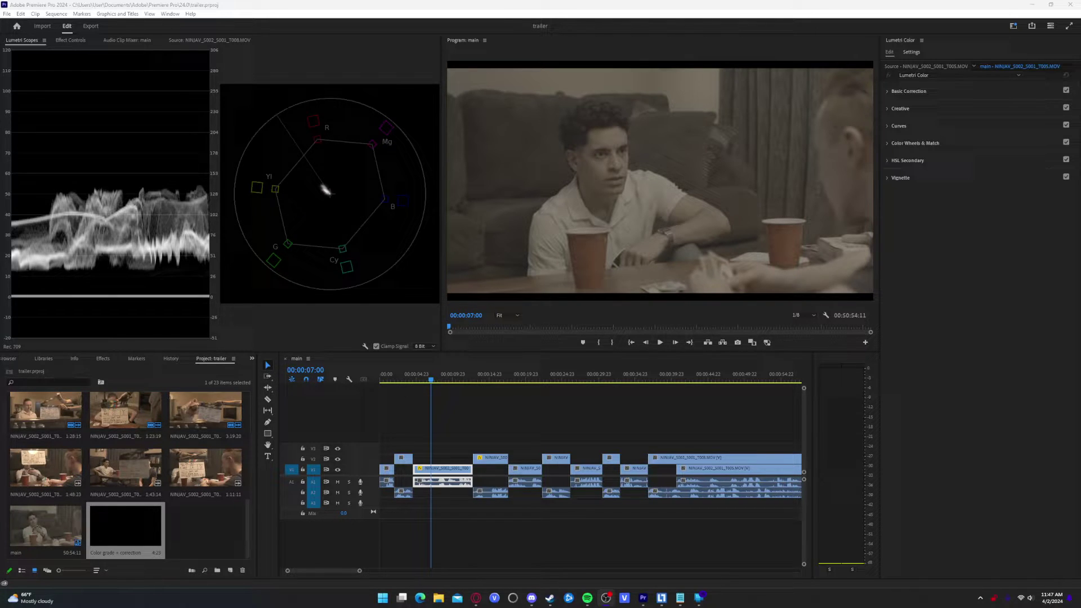
# - Delete the 'Color grade - correction' adjustment layer from the Project panel
pyautogui.click(444, 4)
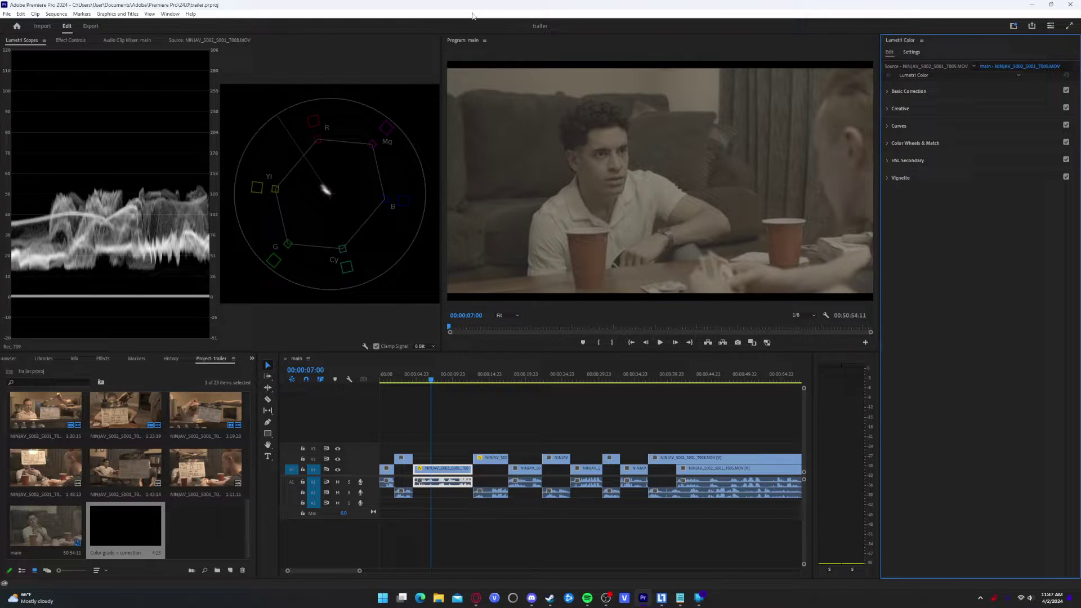
pyautogui.hotkey('shift', '1')
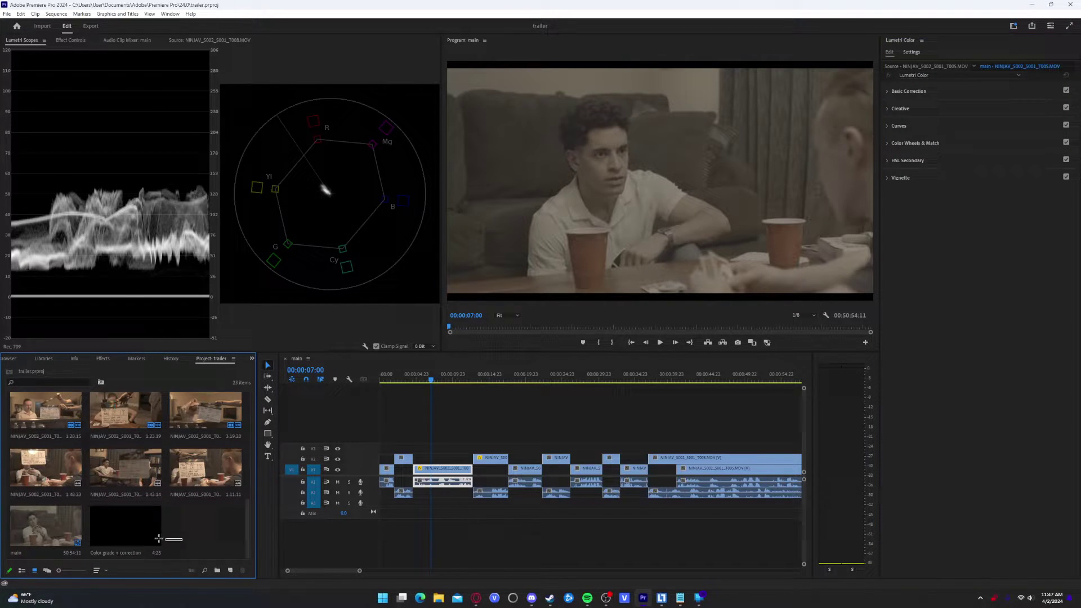
pyautogui.press('Delete')
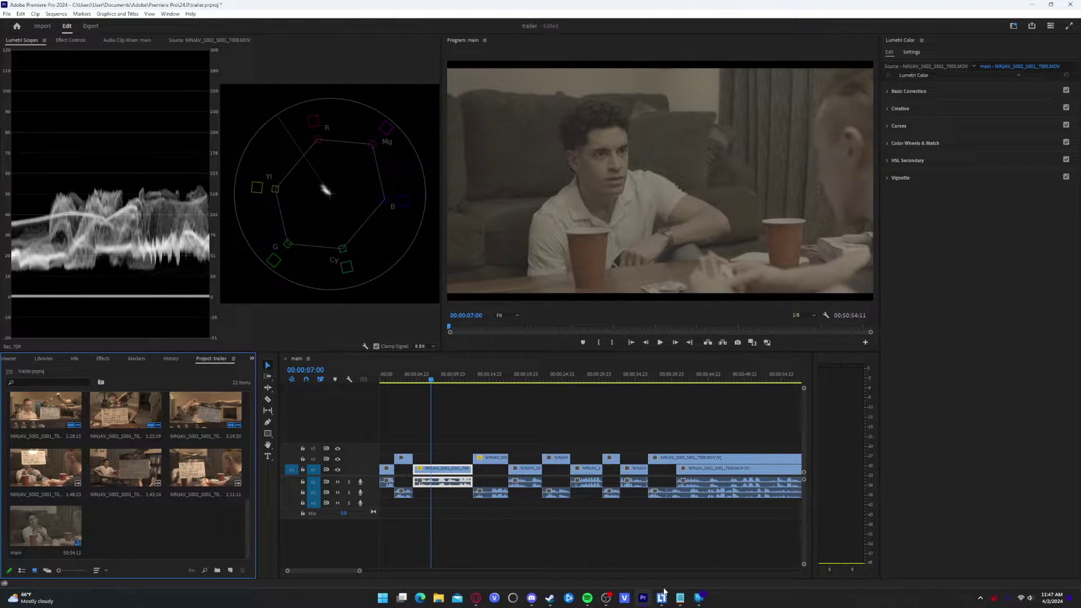
# - Bring the Notepad shooting notes to the front and move the window lower
pyautogui.moveTo(680, 598)
pyautogui.click(712, 561)
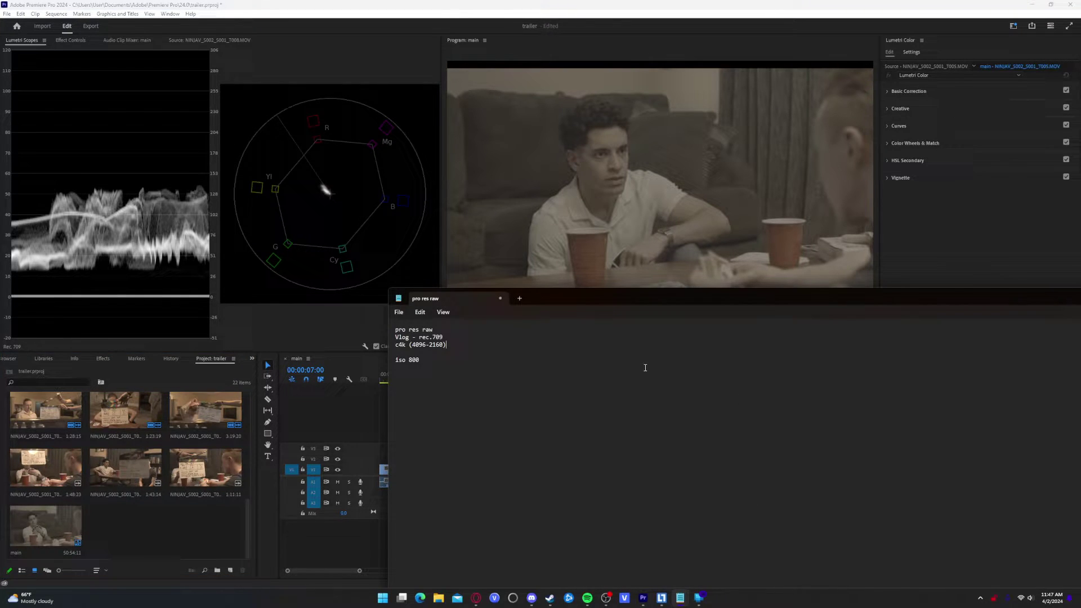
pyautogui.moveTo(549, 299); pyautogui.dragTo(555, 360)
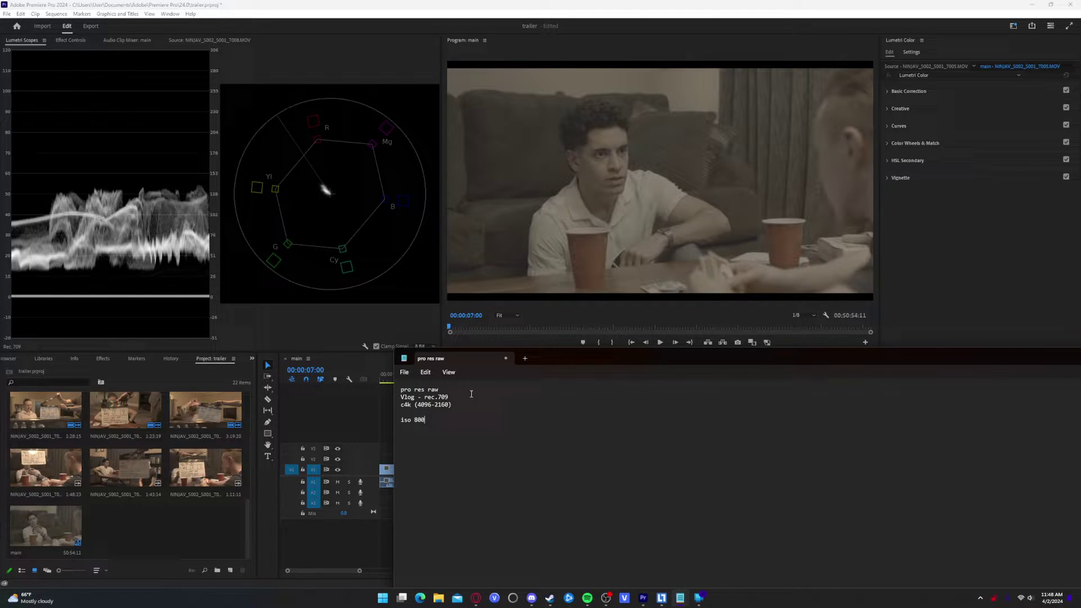
# - Highlight each note in turn: pro res raw, Vlog - rec.709, c4k (4096-2160), iso 800
pyautogui.moveTo(441, 389); pyautogui.dragTo(400, 390)
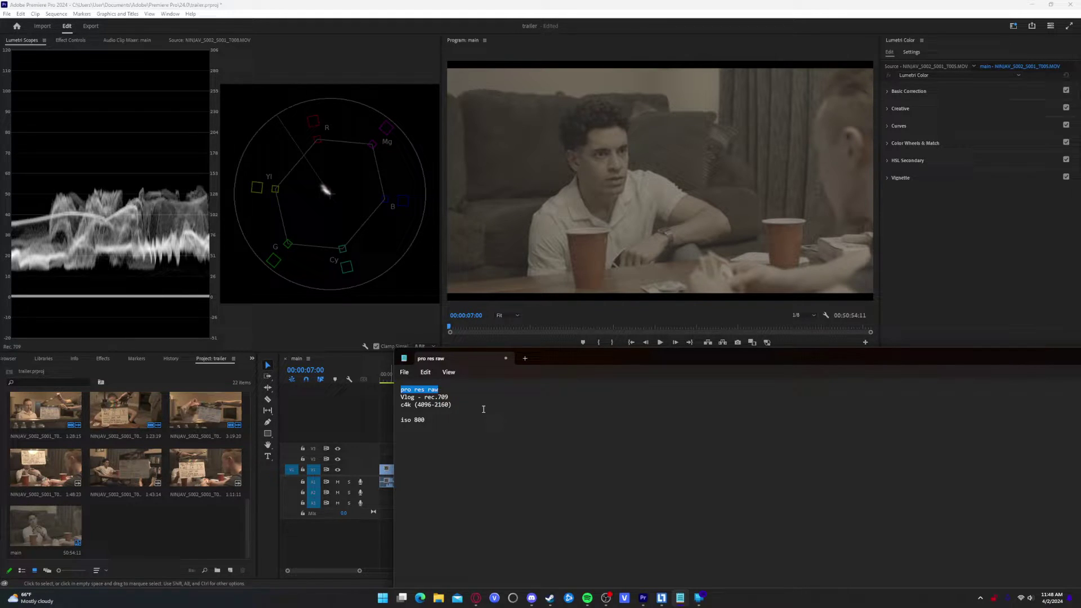
pyautogui.click(483, 409)
pyautogui.moveTo(451, 398); pyautogui.dragTo(444, 398)
pyautogui.moveTo(400, 405); pyautogui.dragTo(412, 404)
pyautogui.click(450, 418)
pyautogui.press('Up')
pyautogui.moveTo(457, 428); pyautogui.dragTo(401, 388)
pyautogui.click(495, 420)
# - Return to Premiere, save the project, and bring up the main sequence's options menu
pyautogui.click(1017, 358)
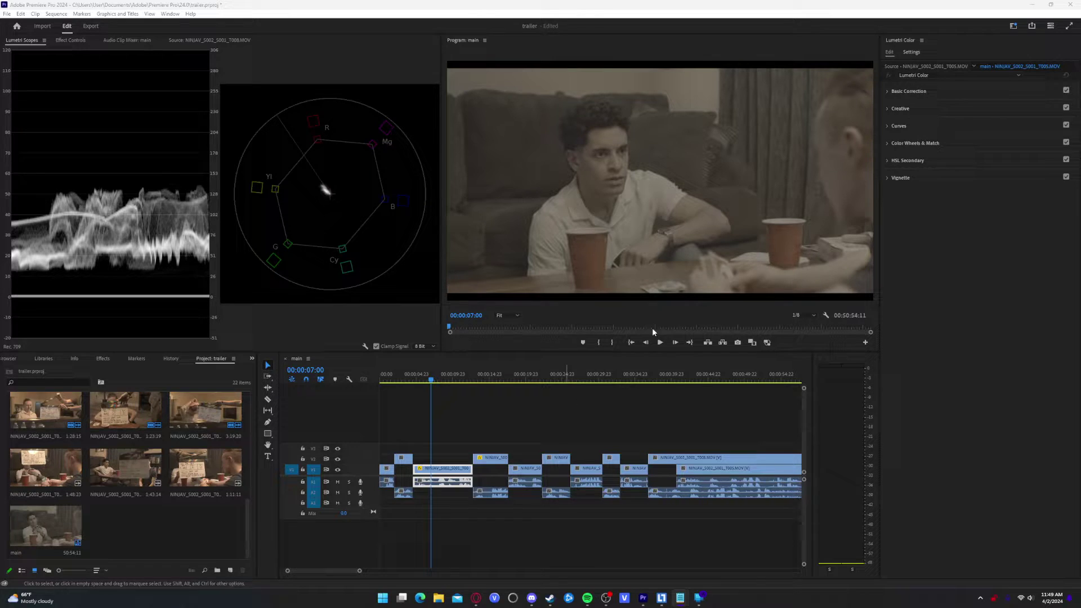
pyautogui.hotkey('ctrl', 's')
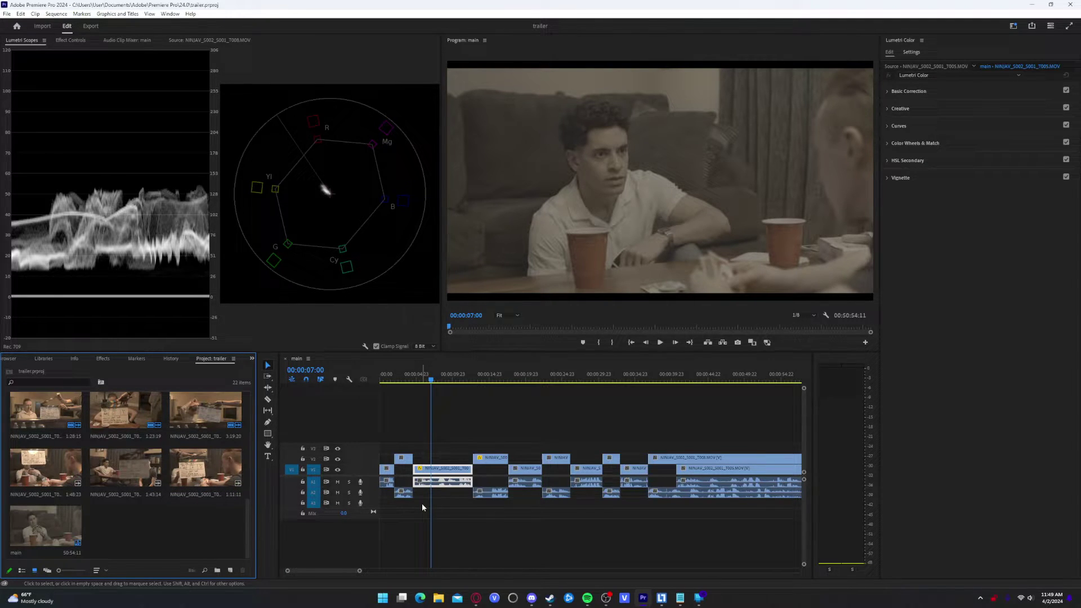
pyautogui.rightClick(24, 552)
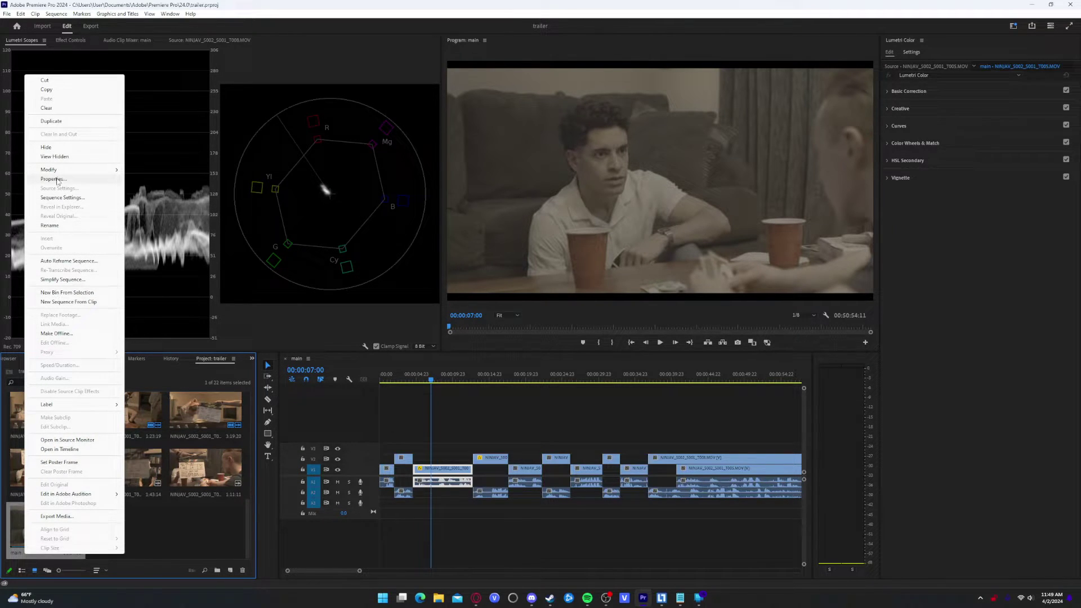
# - Keep Square Pixels, progressive, and 23.976 fps display and timebase; enable Maximum Render Quality
pyautogui.click(62, 198)
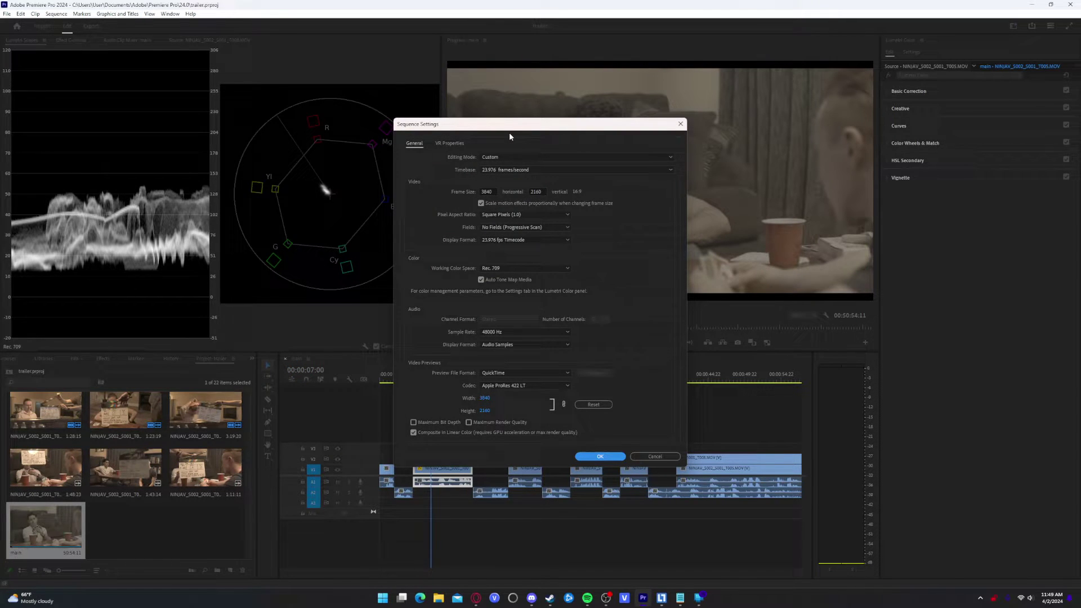
pyautogui.moveTo(514, 129); pyautogui.dragTo(220, 177)
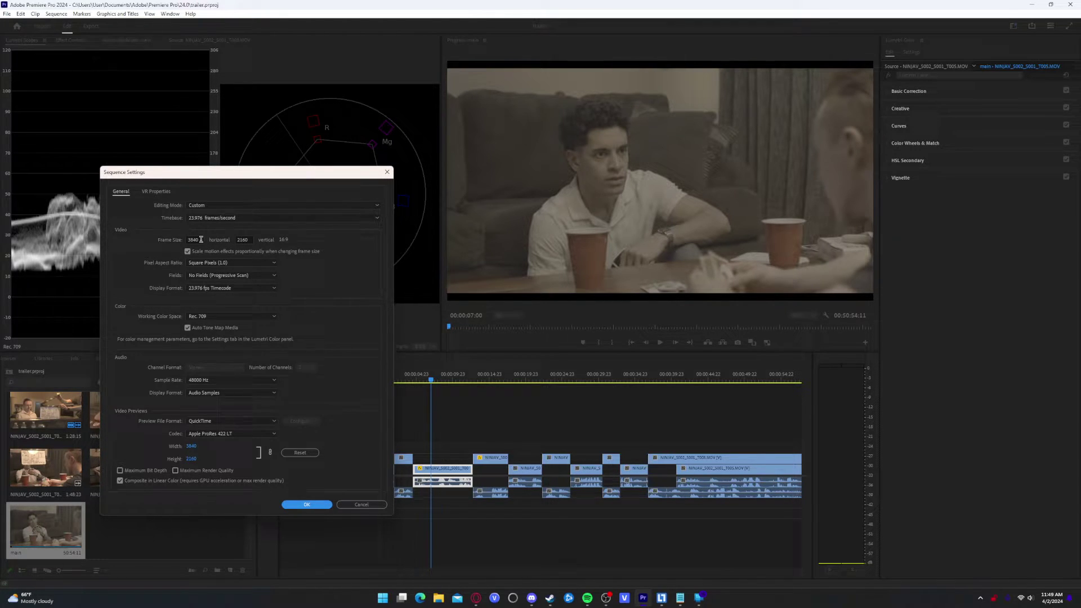
pyautogui.click(249, 261)
pyautogui.click(225, 268)
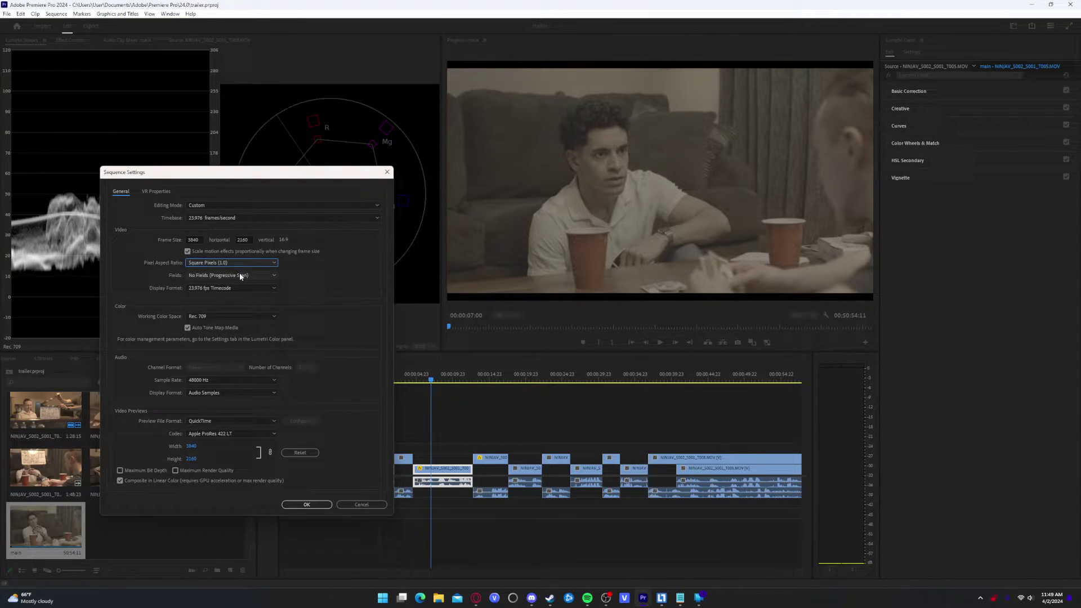
pyautogui.click(190, 276)
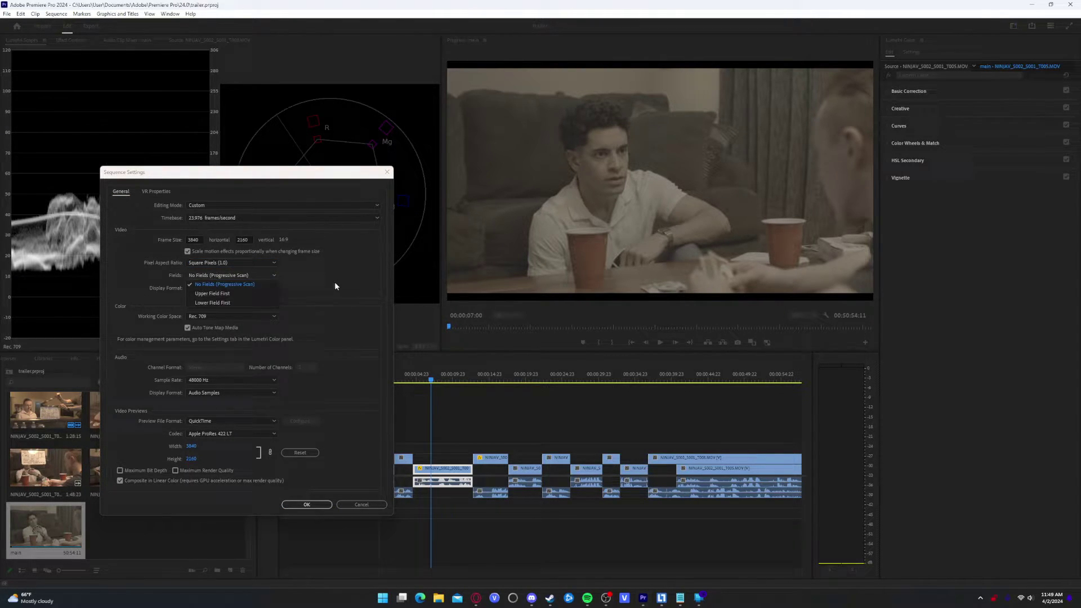
pyautogui.click(214, 281)
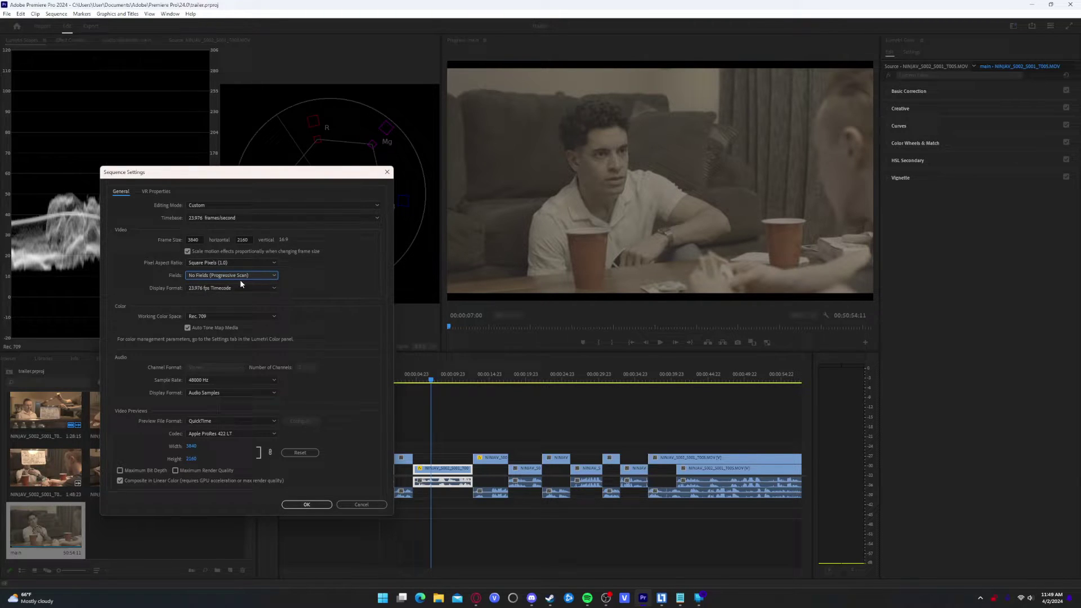
pyautogui.click(262, 288)
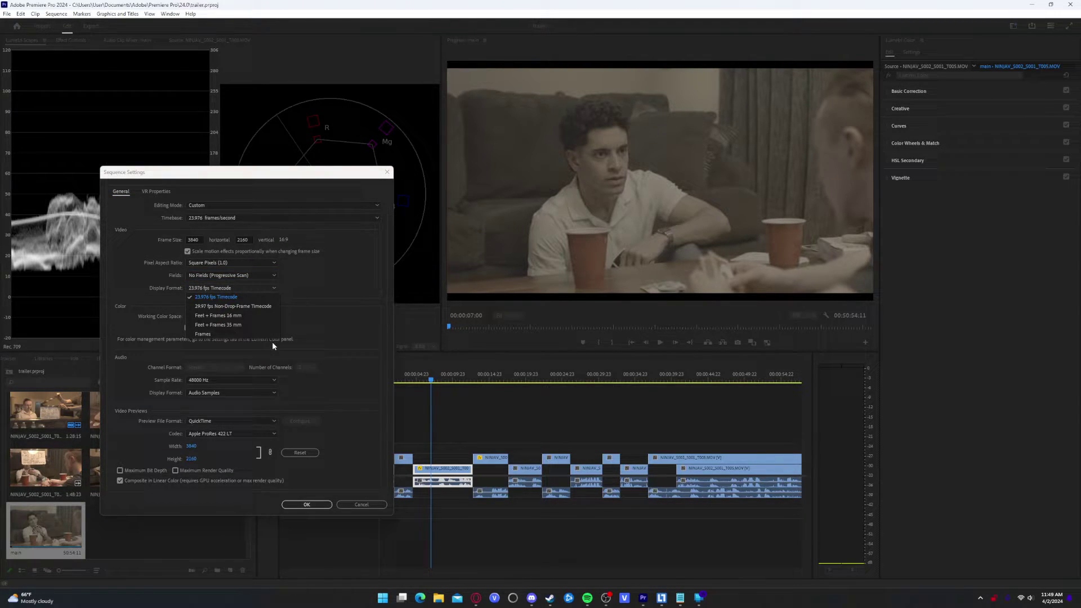
pyautogui.click(276, 289)
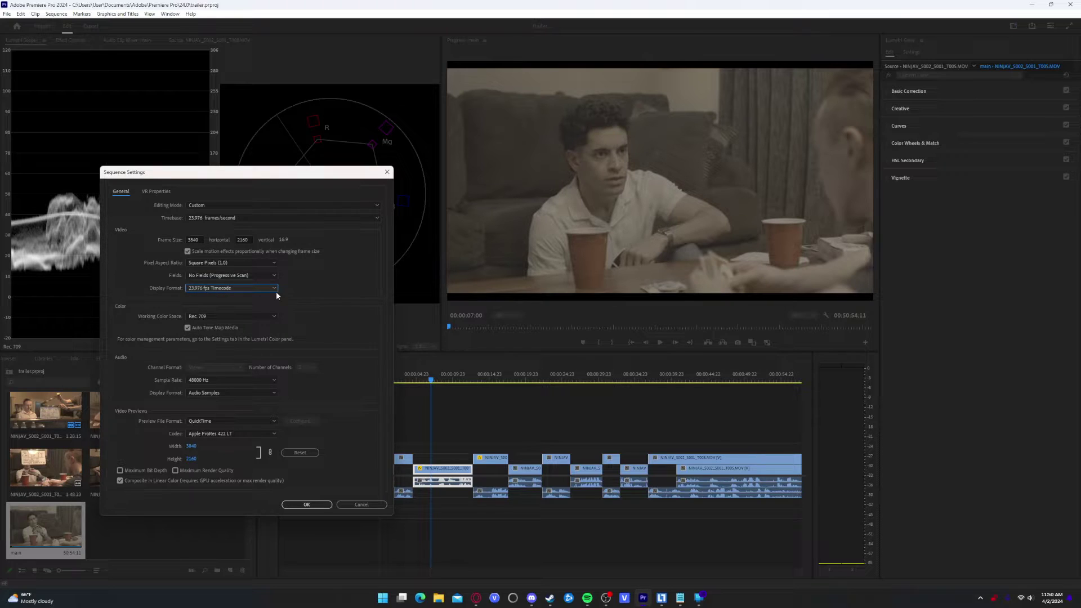
pyautogui.click(209, 220)
pyautogui.click(232, 265)
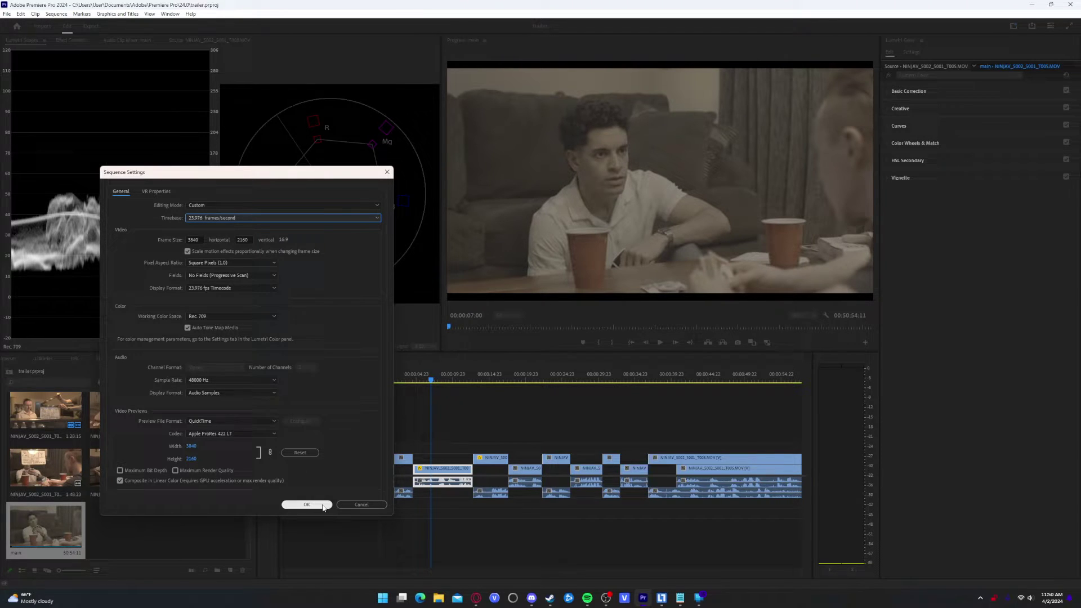
pyautogui.click(184, 472)
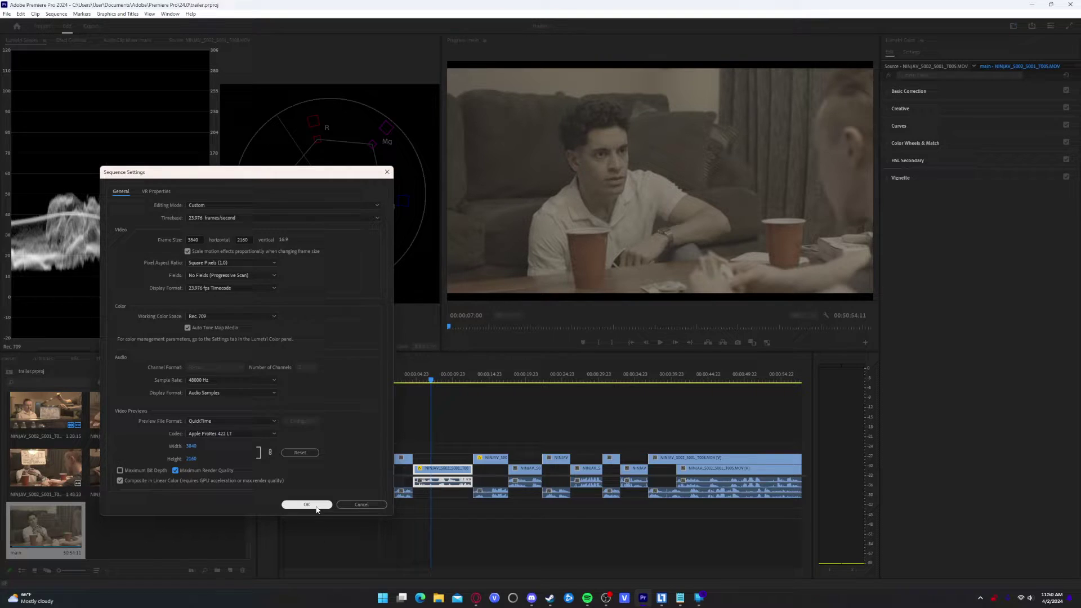
# - Leave the working color space at Rec. 709 and confirm the sequence settings
pyautogui.click(200, 317)
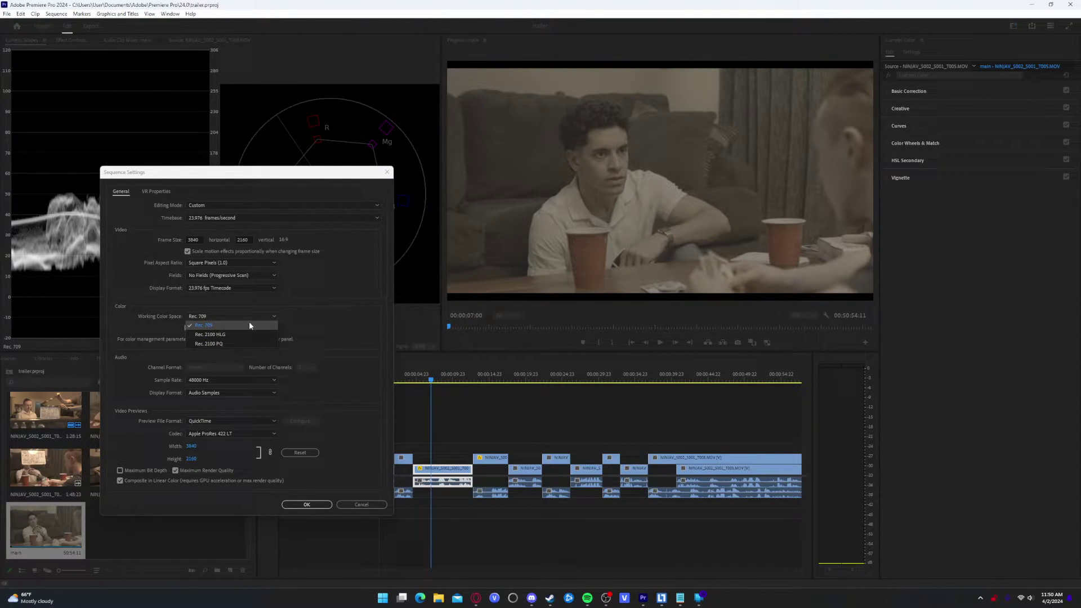
pyautogui.click(283, 315)
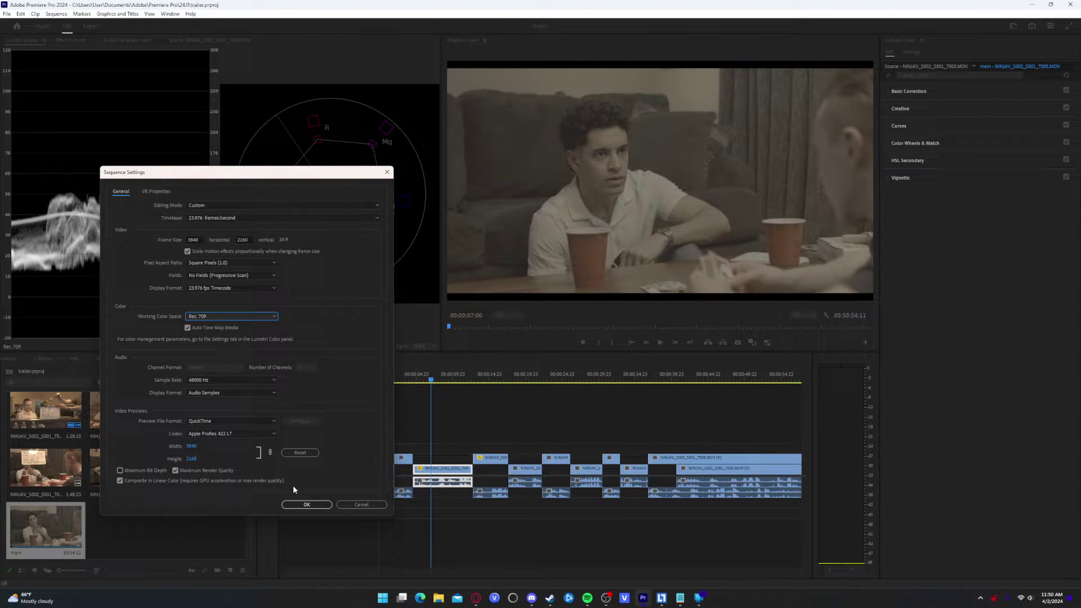
pyautogui.click(307, 504)
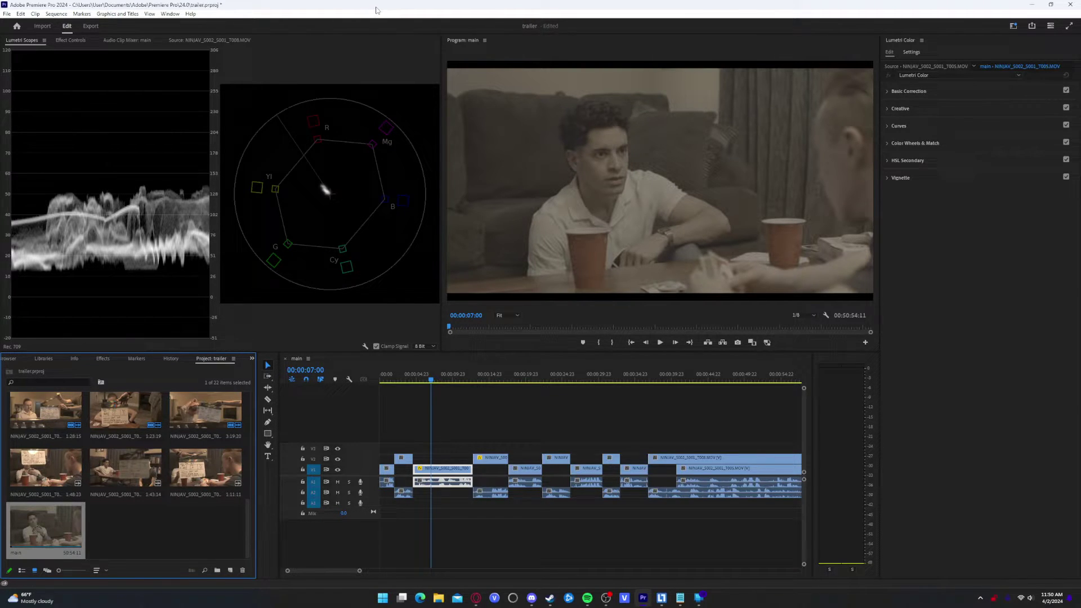
# - Save, set the V1 clip at 00:00:35:15 to frame size, then return to 00:00:10:14
pyautogui.hotkey('ctrl', 's')
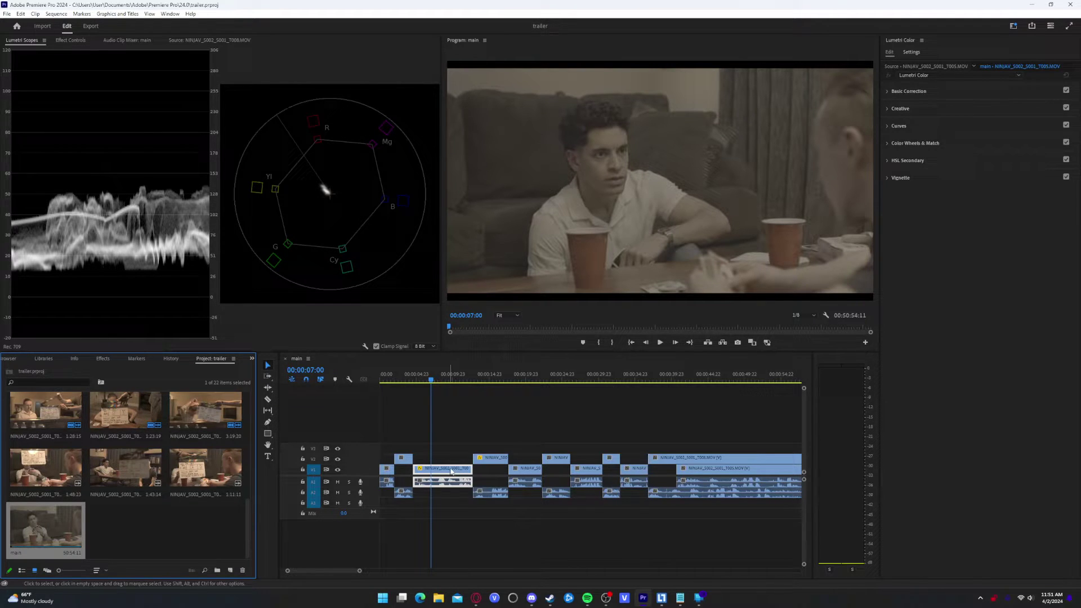
pyautogui.click(642, 377)
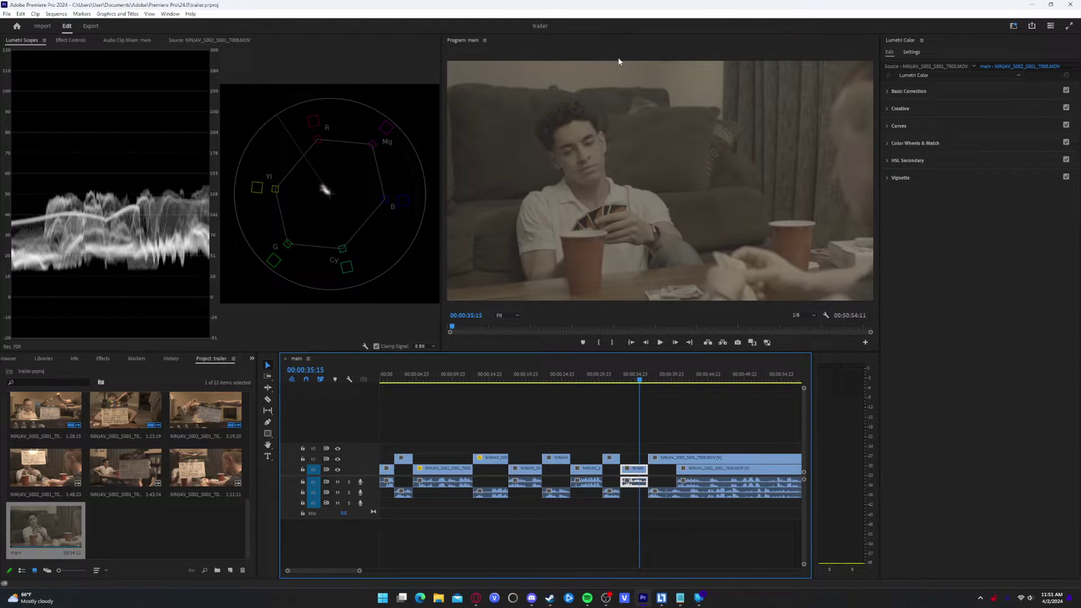
pyautogui.rightClick(634, 471)
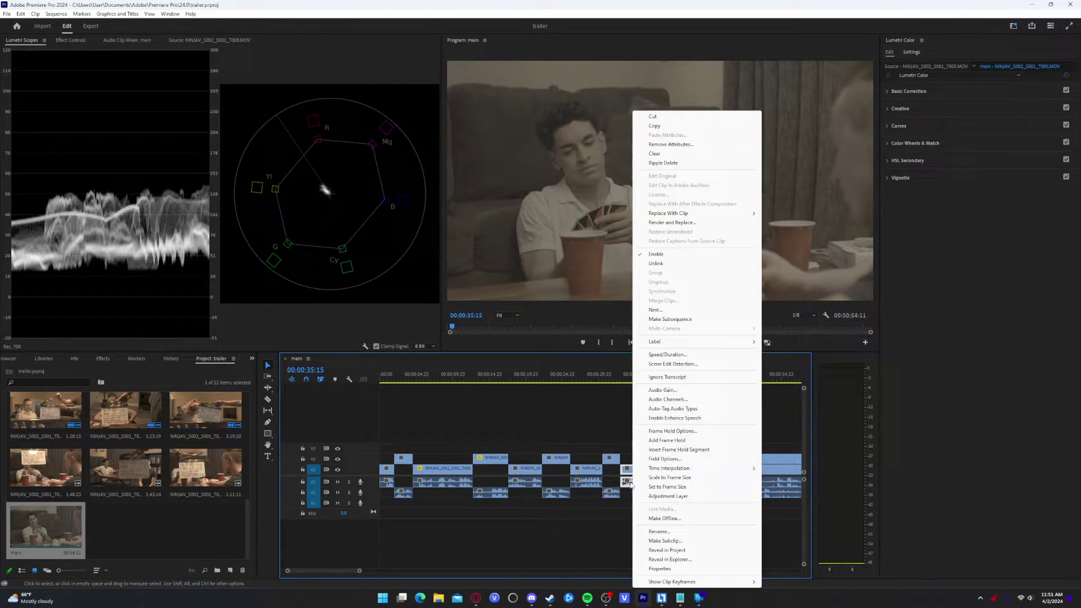
pyautogui.click(661, 488)
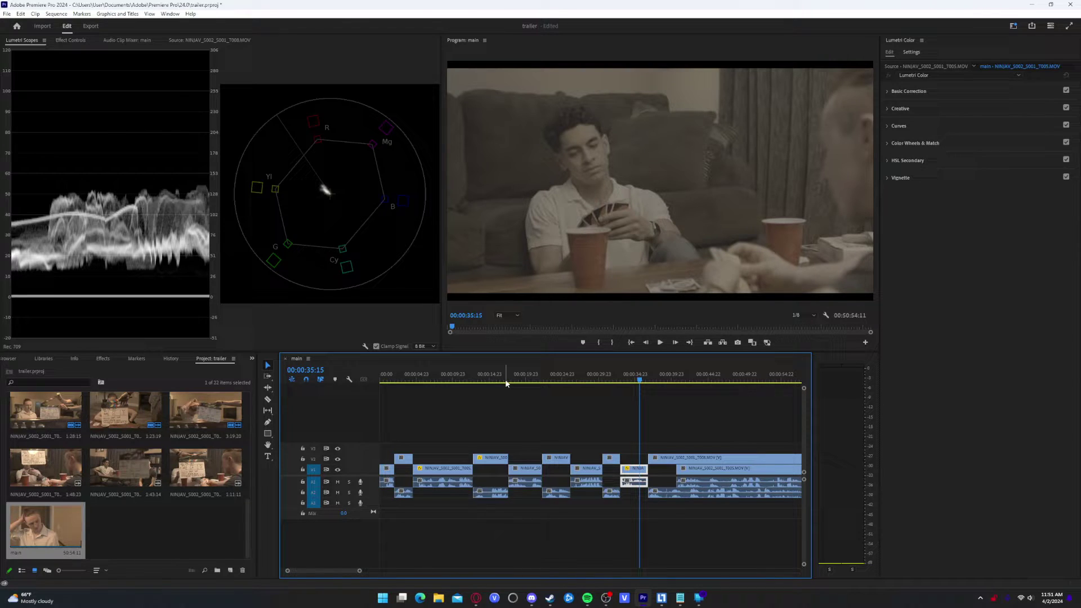
pyautogui.click(456, 378)
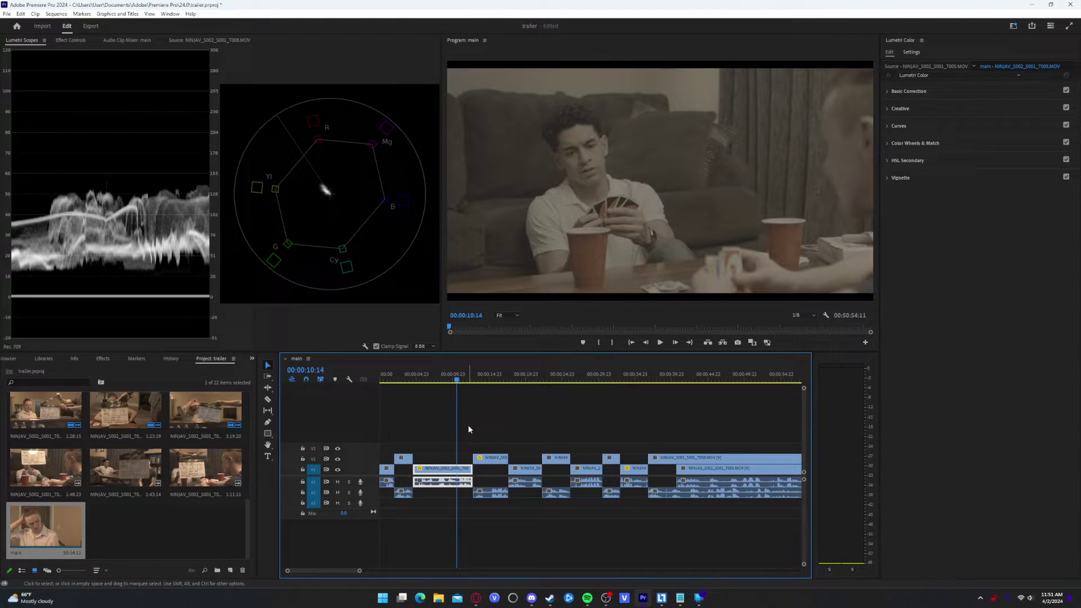
# - Save, switch workspace layout, and show Effect Controls for clip NINJAV_5002_5001_7005.MOV
pyautogui.hotkey('ctrl', 's')
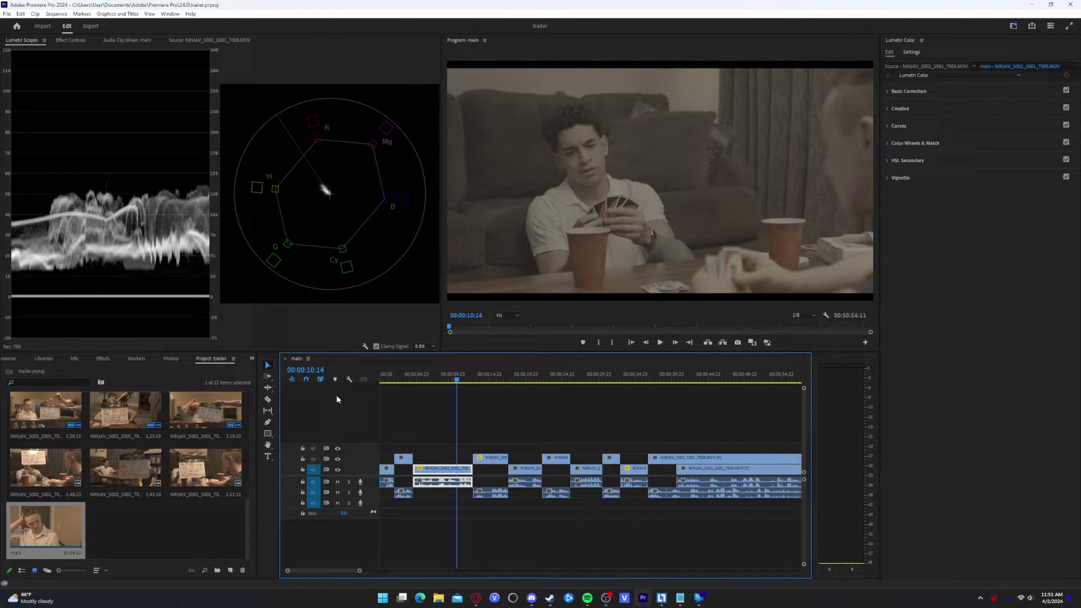
pyautogui.click(927, 342)
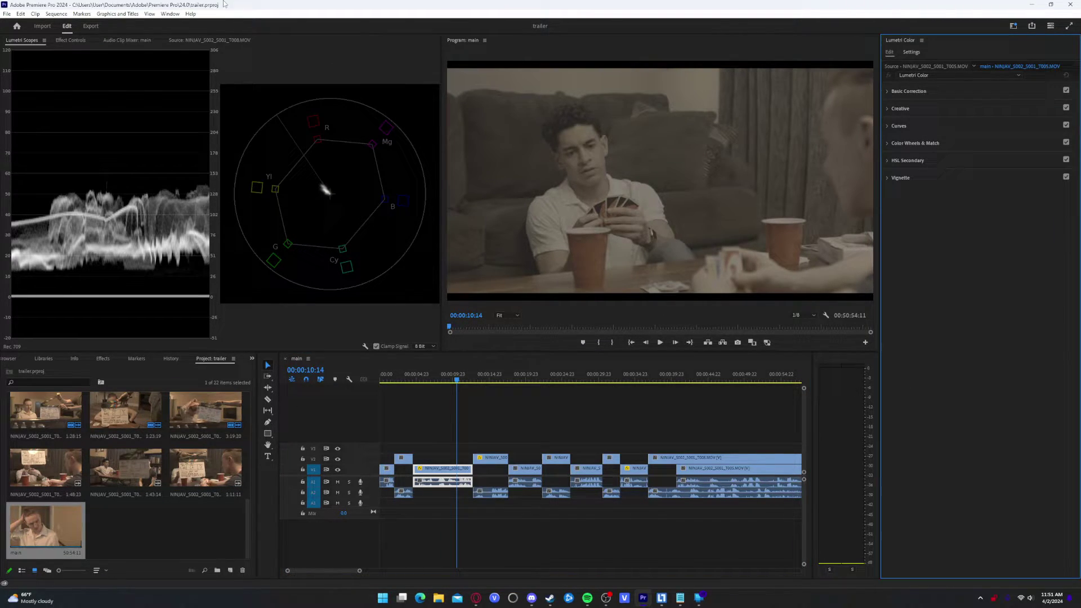
pyautogui.click(168, 14)
pyautogui.moveTo(196, 26)
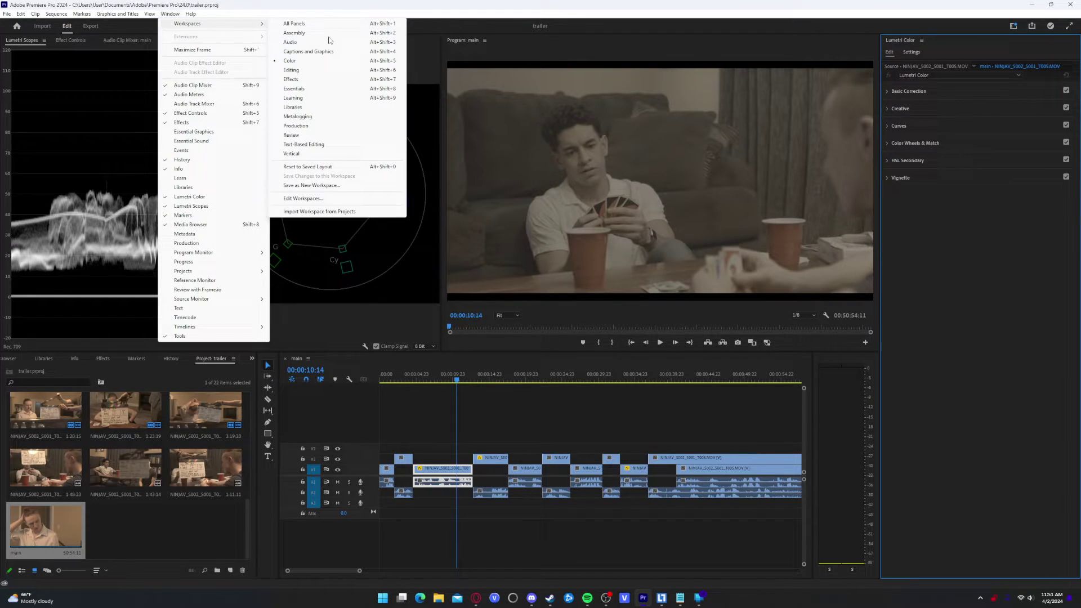
pyautogui.click(315, 71)
pyautogui.click(207, 532)
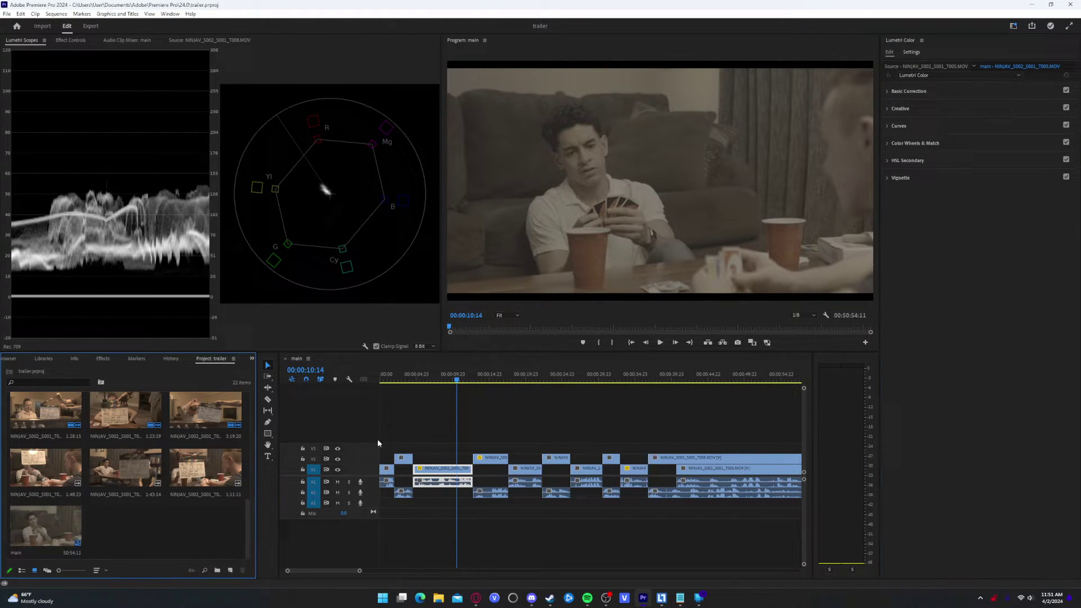
pyautogui.click(433, 472)
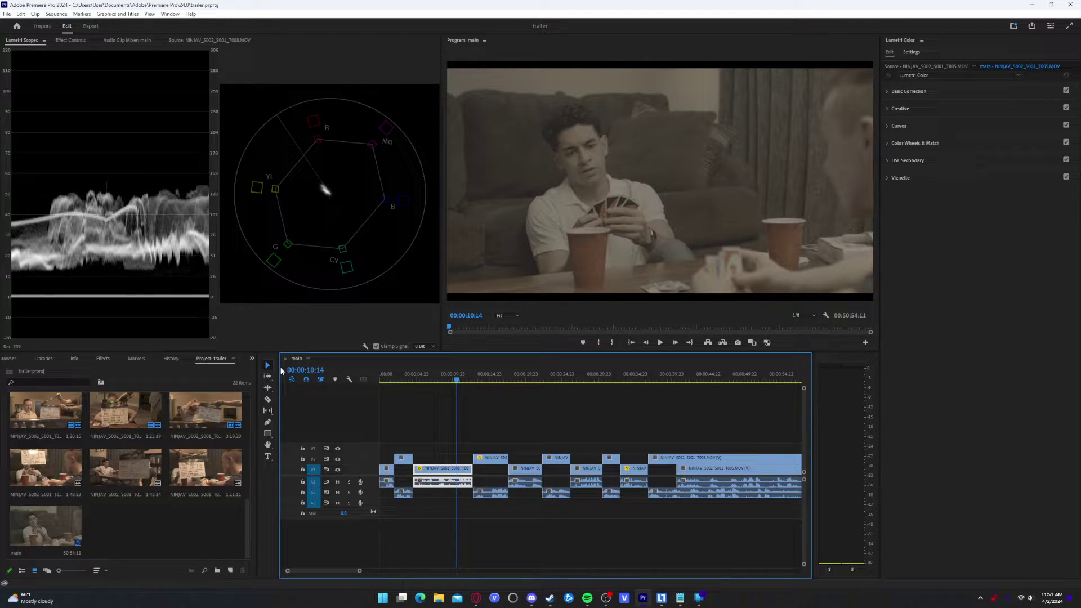
pyautogui.click(76, 40)
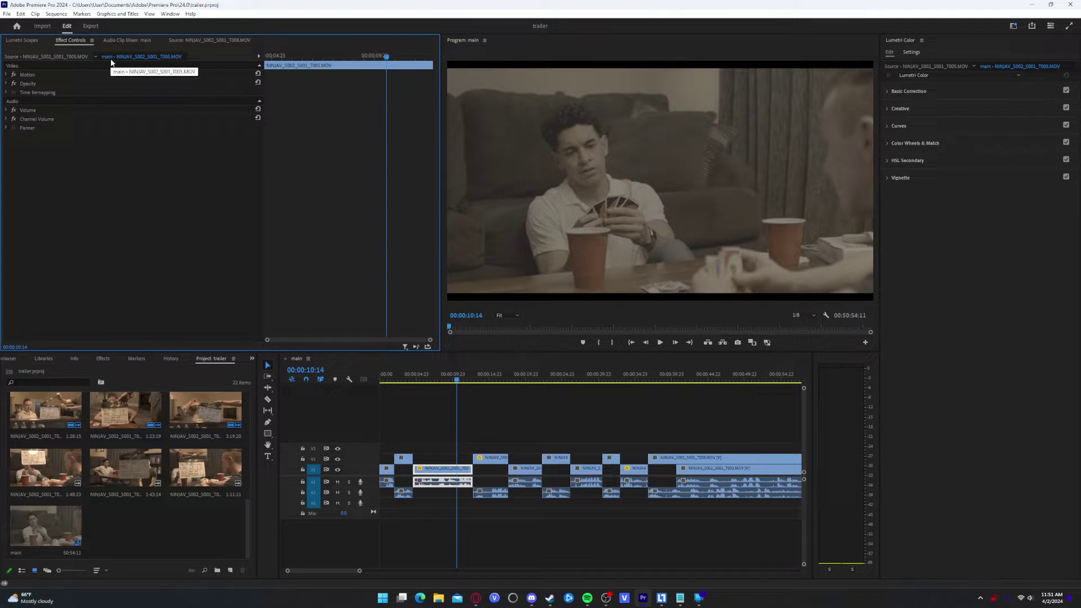
# - In PRORES RAW Source Settings, try exposure -2 and 2, then reset it to 0.0
pyautogui.click(52, 57)
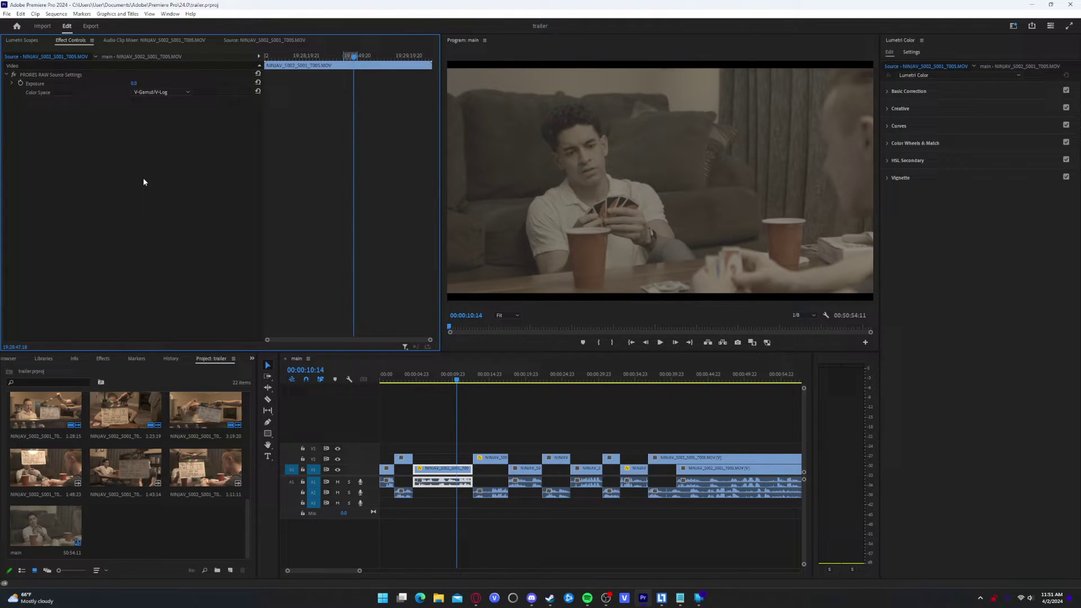
pyautogui.click(45, 75)
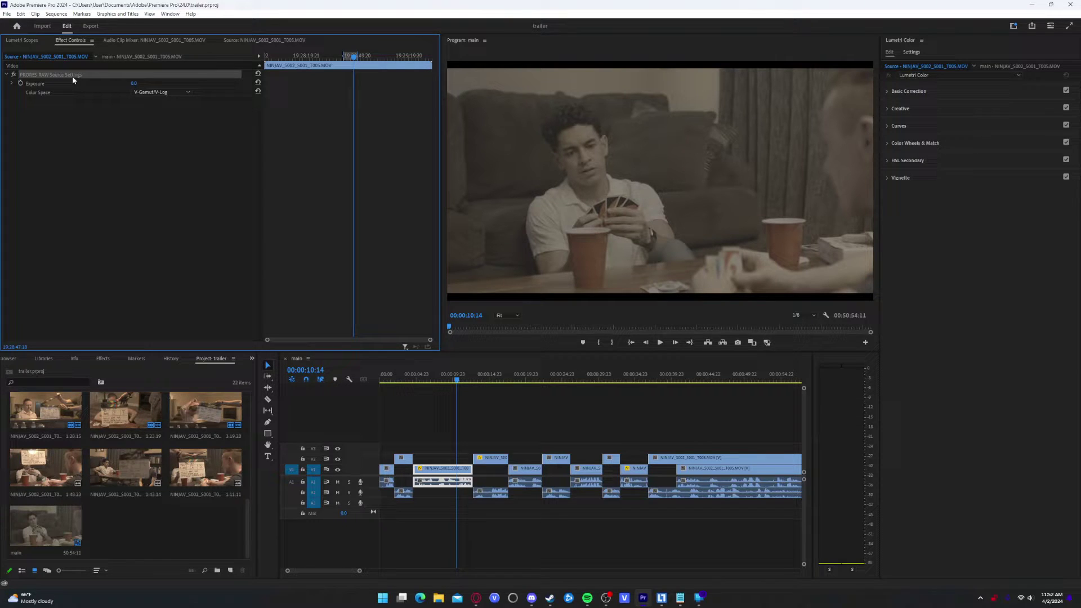
pyautogui.click(134, 84)
pyautogui.write('-2')
pyautogui.press('Return')
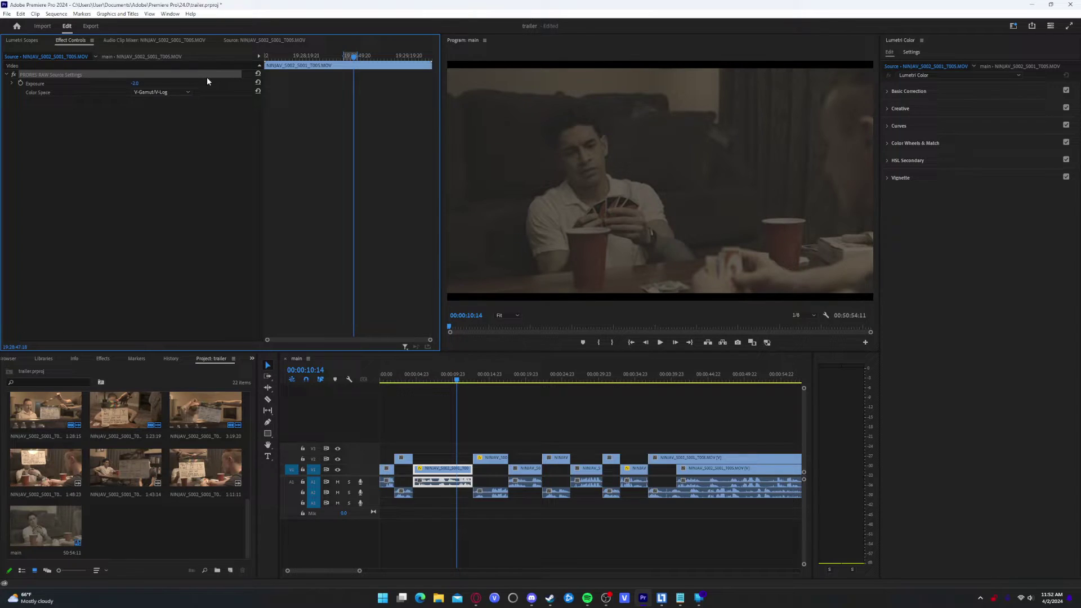
pyautogui.click(139, 83)
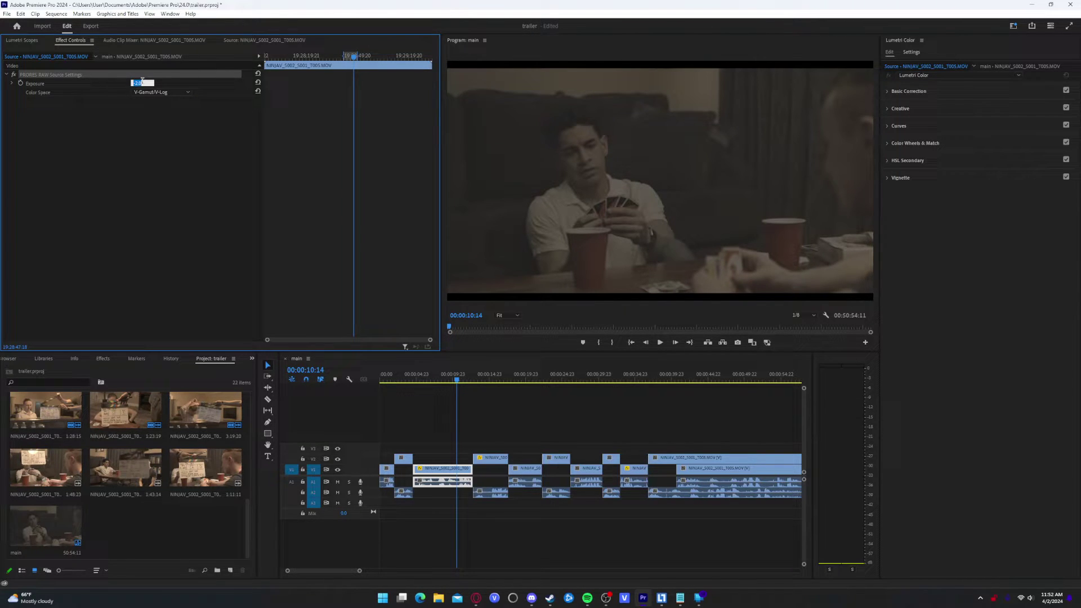
pyautogui.write('2')
pyautogui.press('Return')
pyautogui.click(142, 84)
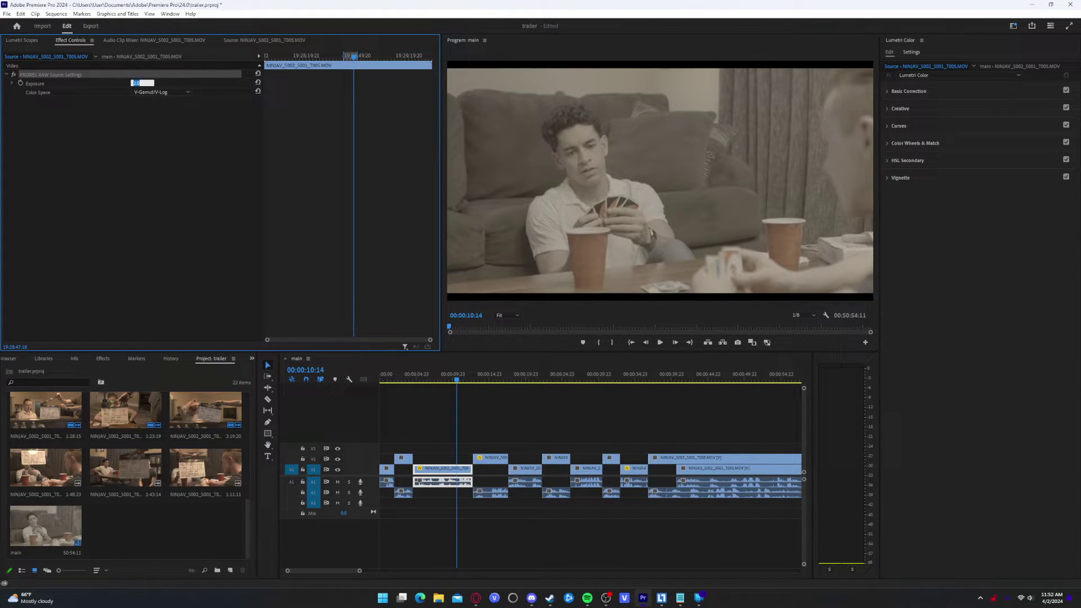
pyautogui.write('0')
pyautogui.press('Return')
# - Try the BT.709 colour space, restore V-Gamut/V-Log, and save the project
pyautogui.click(162, 91)
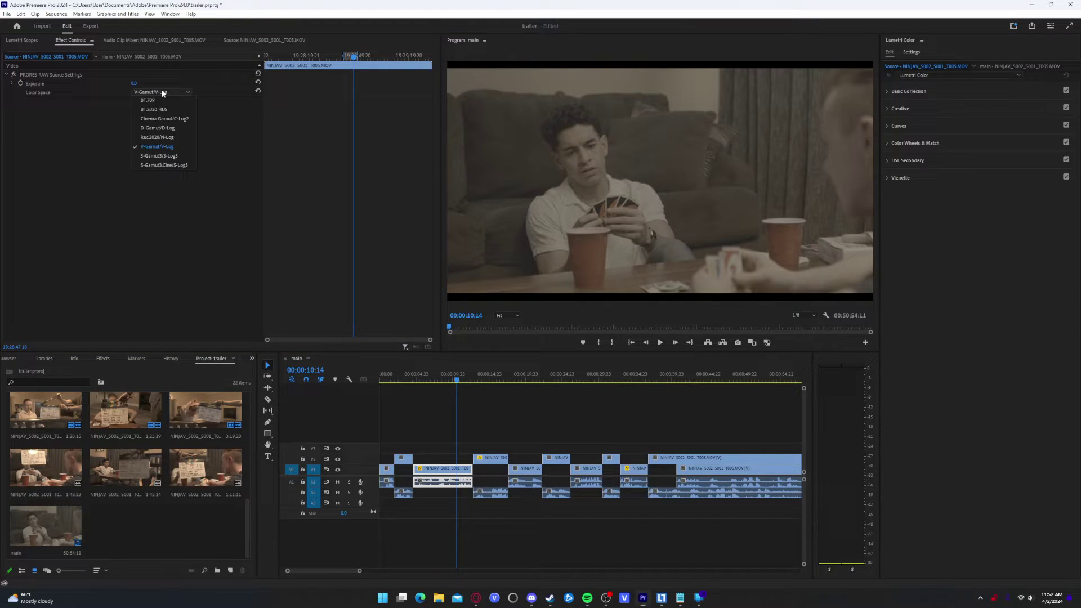
pyautogui.click(169, 102)
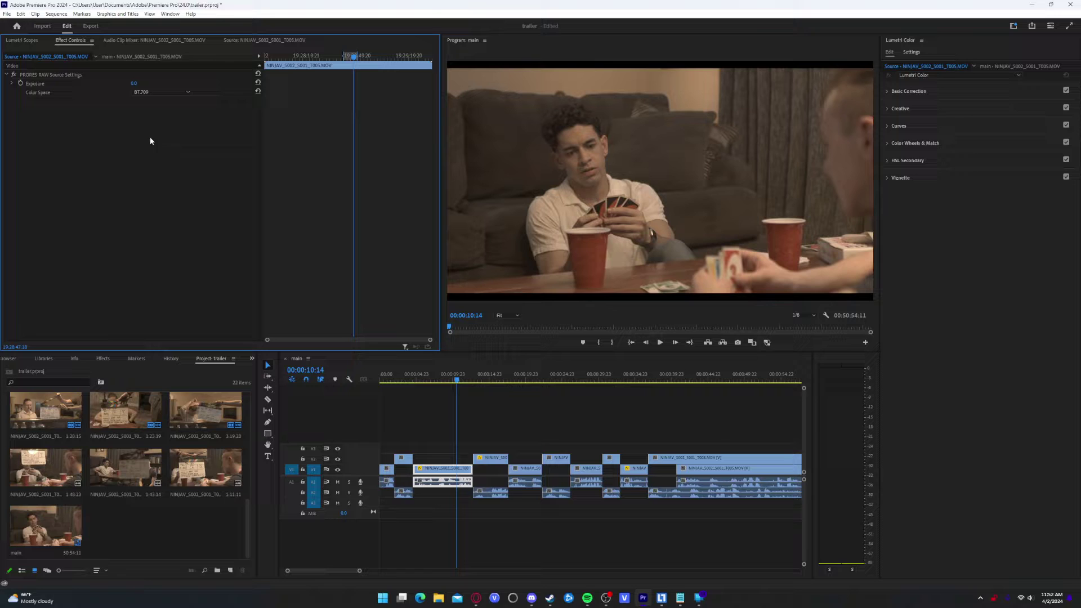
pyautogui.click(167, 94)
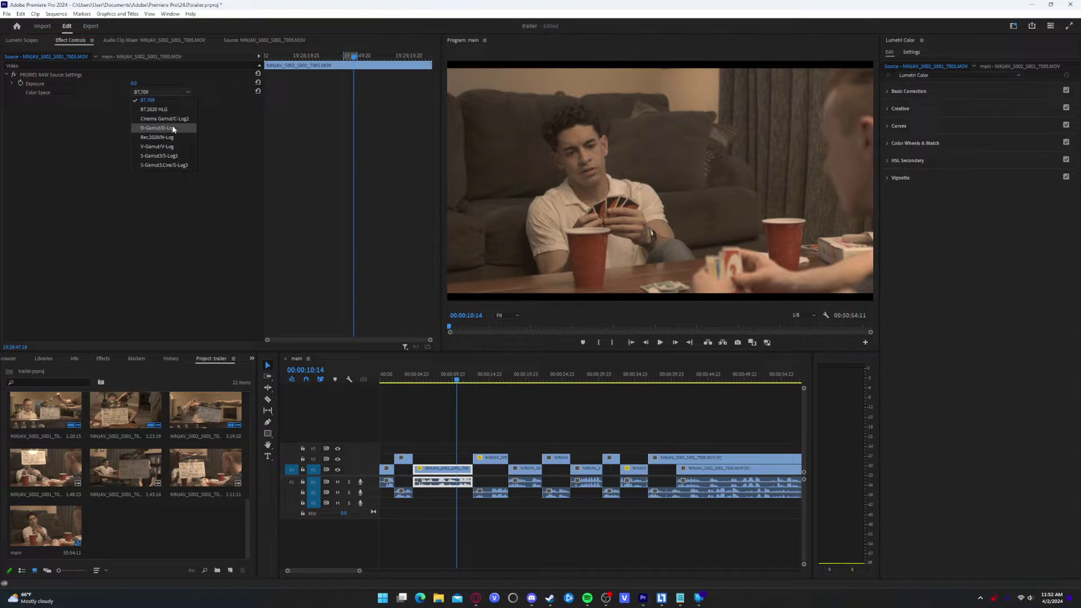
pyautogui.click(177, 146)
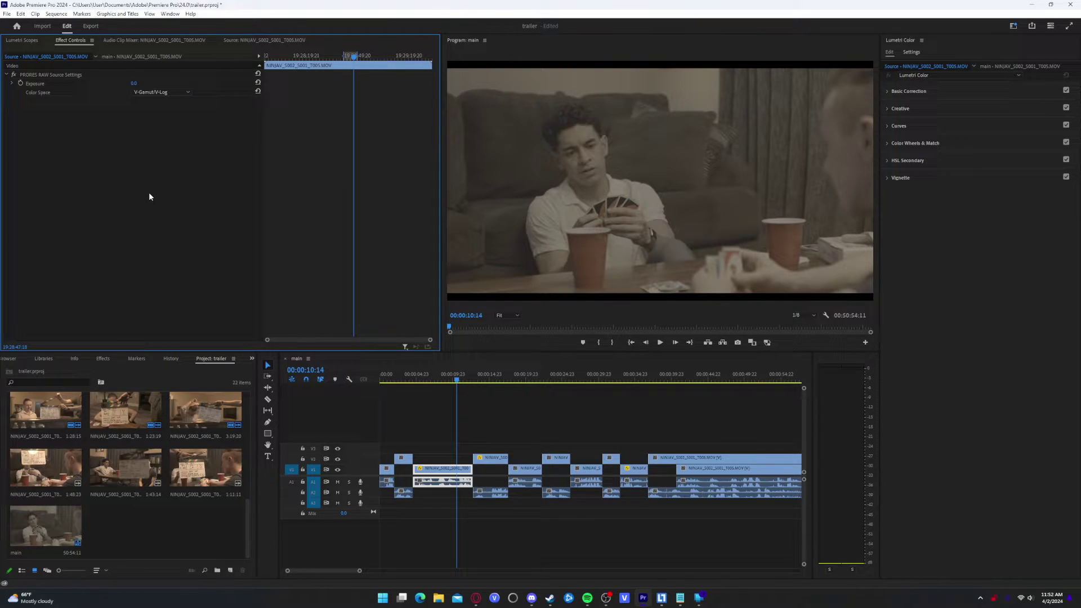
pyautogui.hotkey('ctrl', 's')
# - Scrub the timeline between 00:00:09:05 and about 00:00:14 to review the flat footage
pyautogui.rightClick(177, 525)
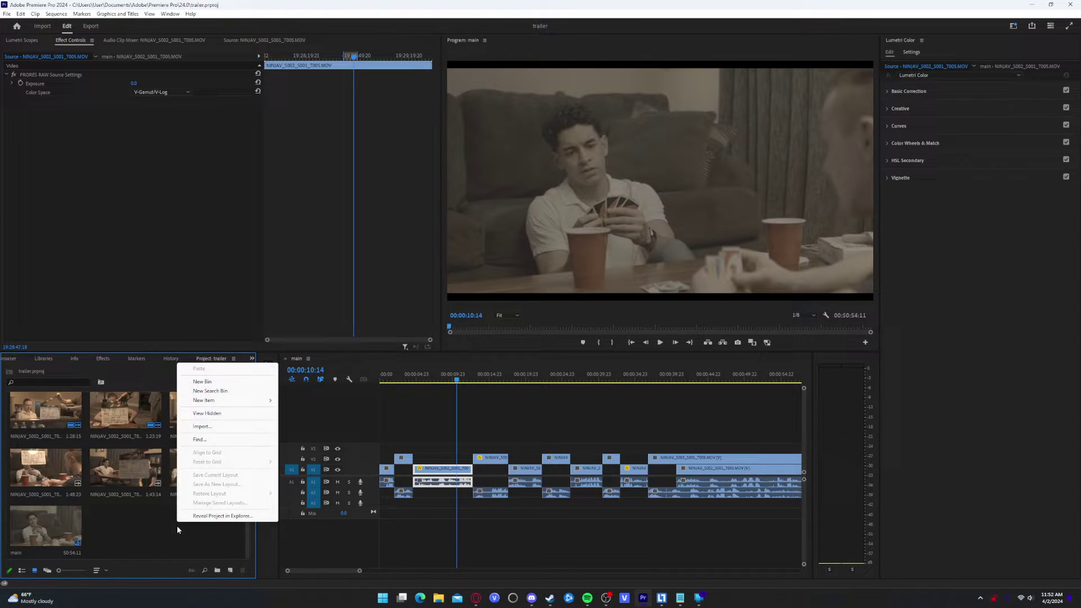
pyautogui.click(177, 525)
pyautogui.click(486, 385)
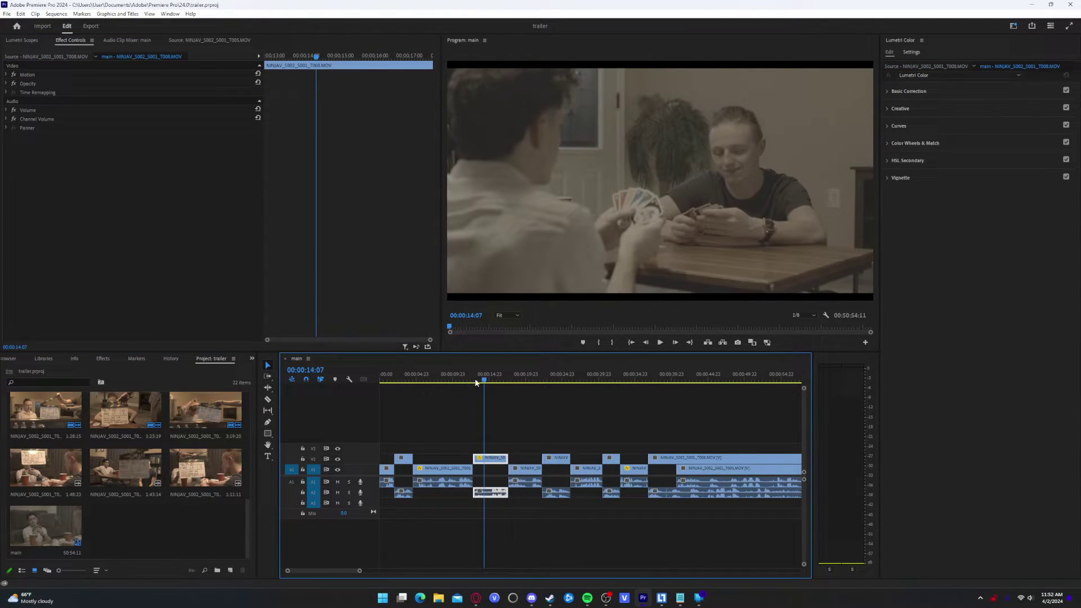
pyautogui.click(449, 378)
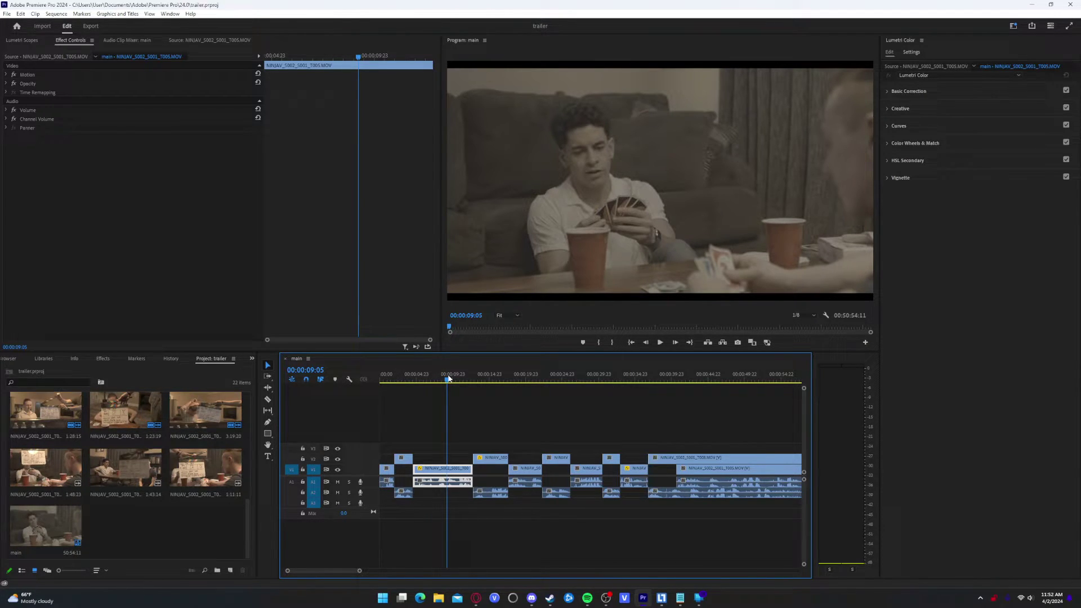
pyautogui.click(459, 378)
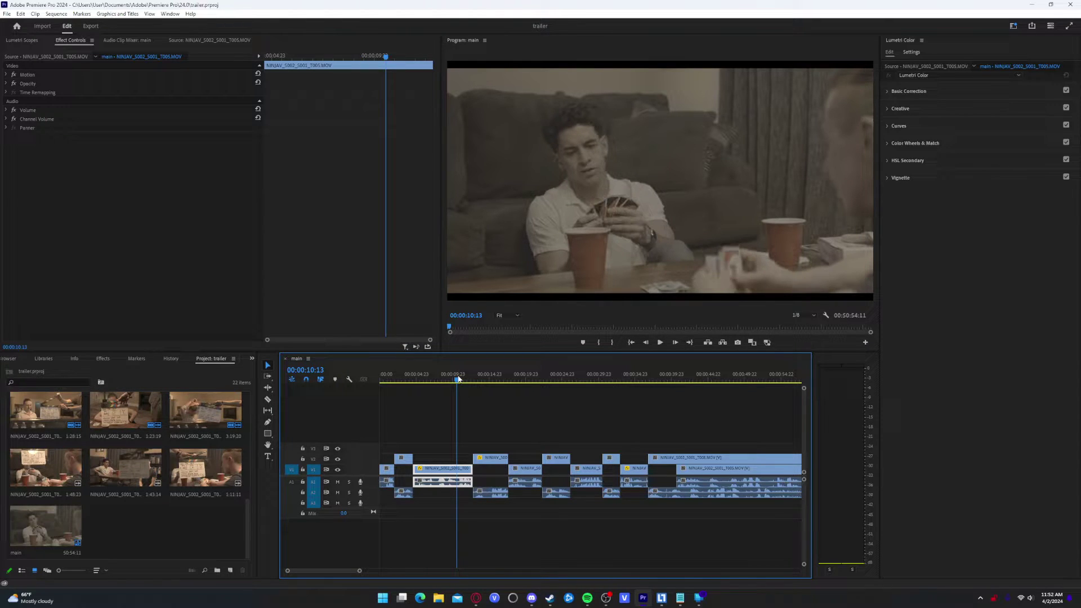
pyautogui.click(493, 377)
pyautogui.click(457, 378)
pyautogui.click(477, 377)
pyautogui.click(464, 378)
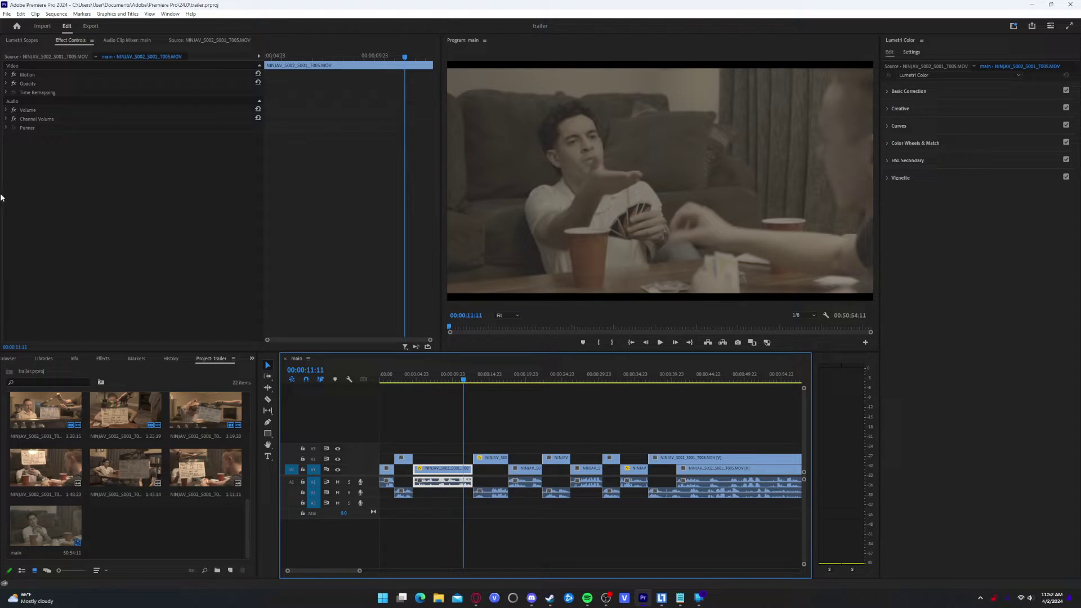
# - Show the Lumetri Scopes with the waveform and vectorscope
pyautogui.click(21, 40)
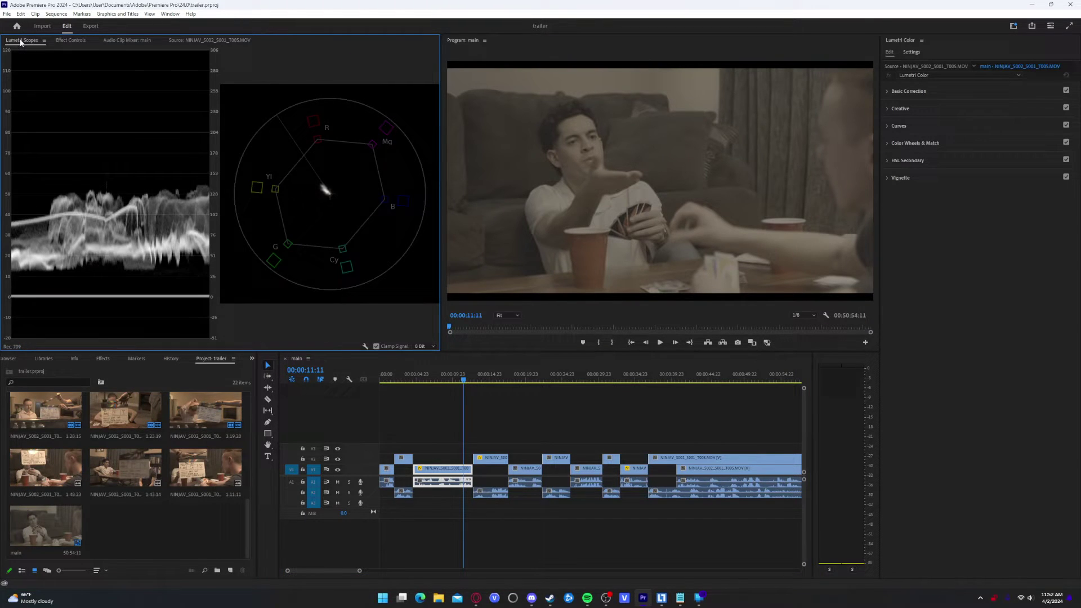
pyautogui.rightClick(176, 528)
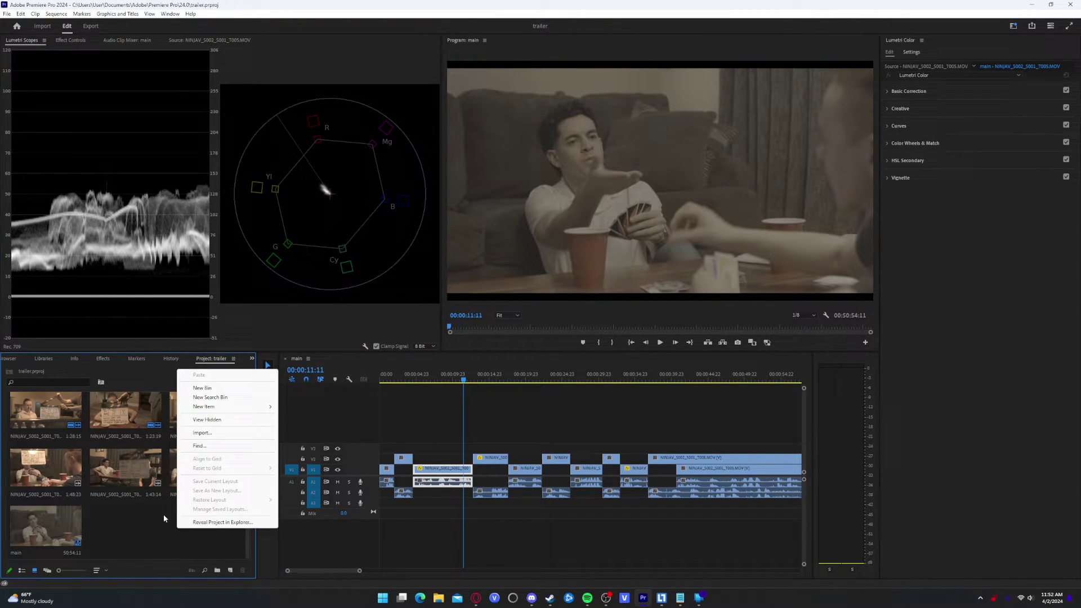
pyautogui.click(163, 514)
pyautogui.rightClick(179, 516)
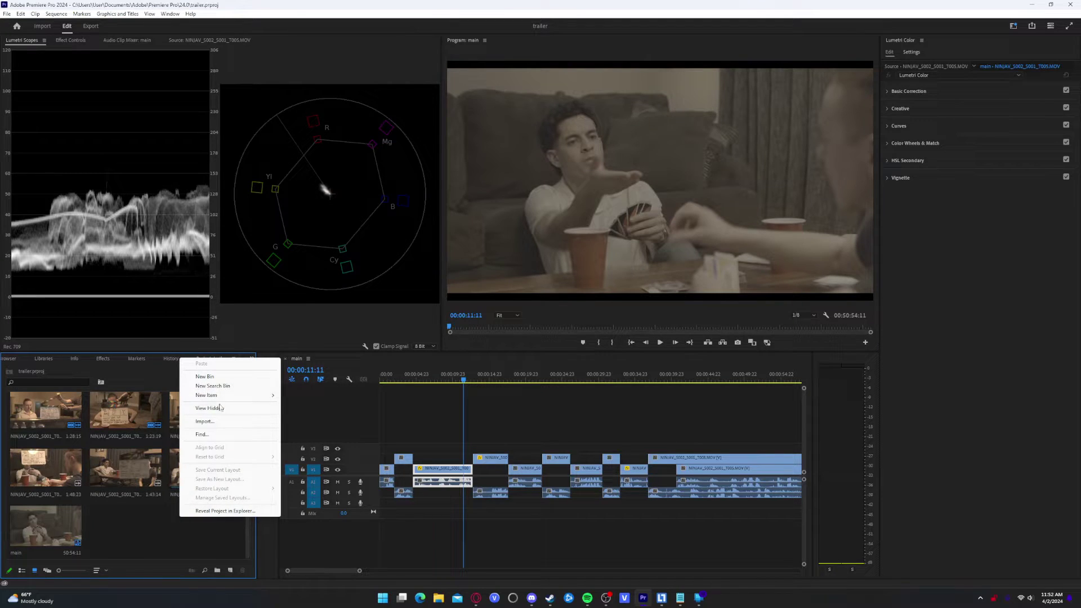
pyautogui.click(126, 530)
# - Create a 3840x2160 adjustment layer and name it 'Color grade + correction'
pyautogui.rightClick(175, 545)
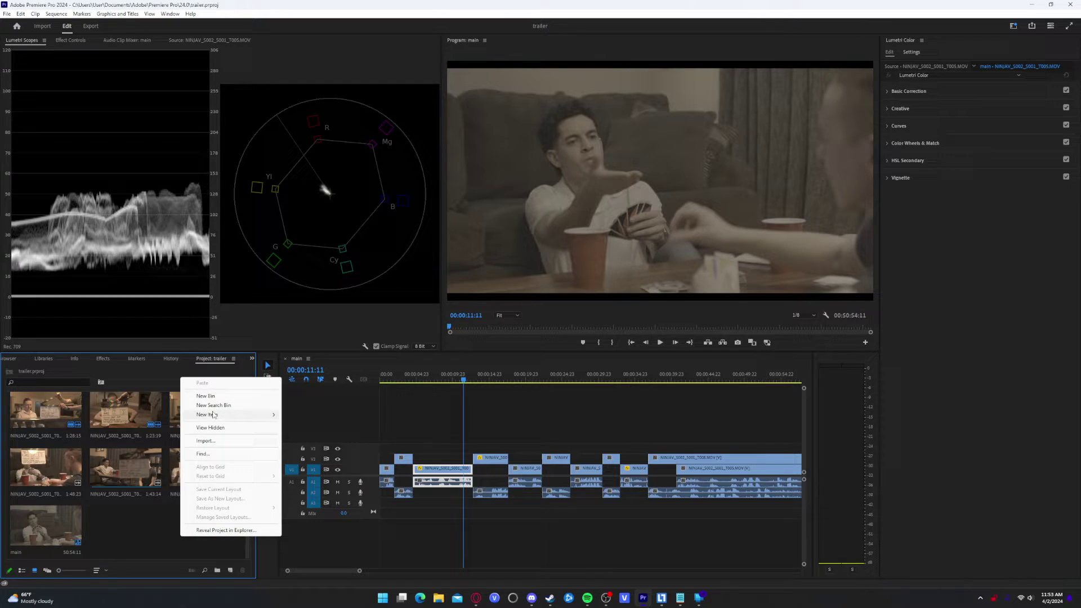
pyautogui.moveTo(214, 415)
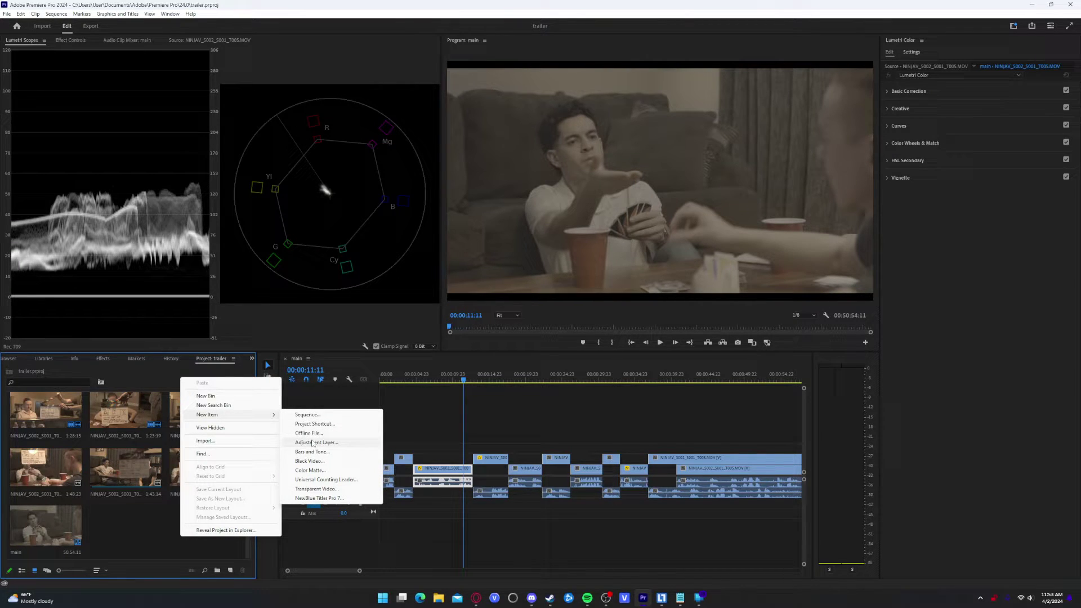
pyautogui.click(314, 444)
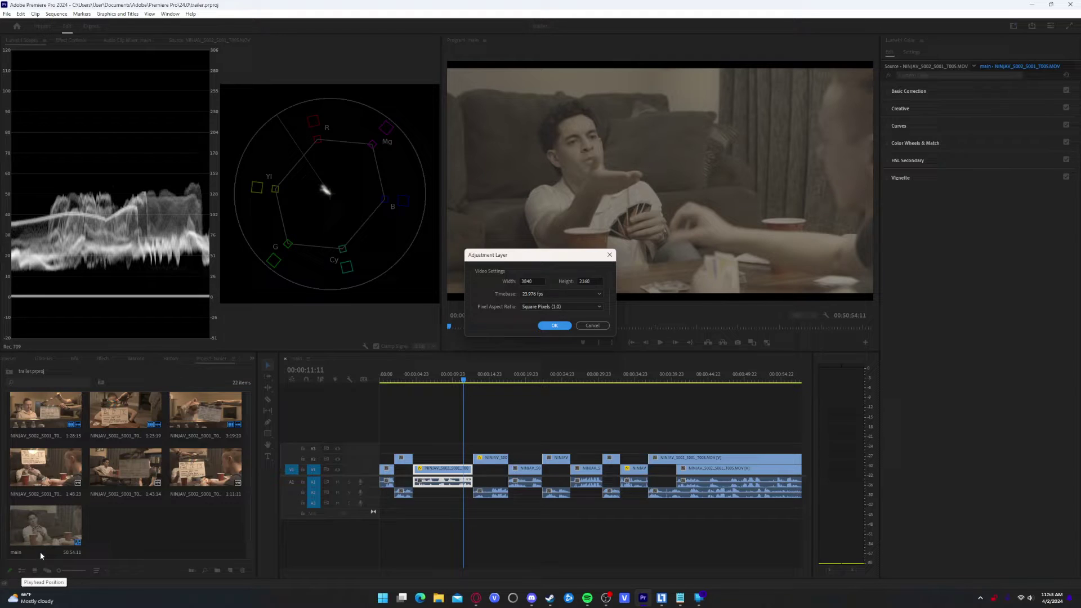
pyautogui.click(559, 329)
pyautogui.click(138, 551)
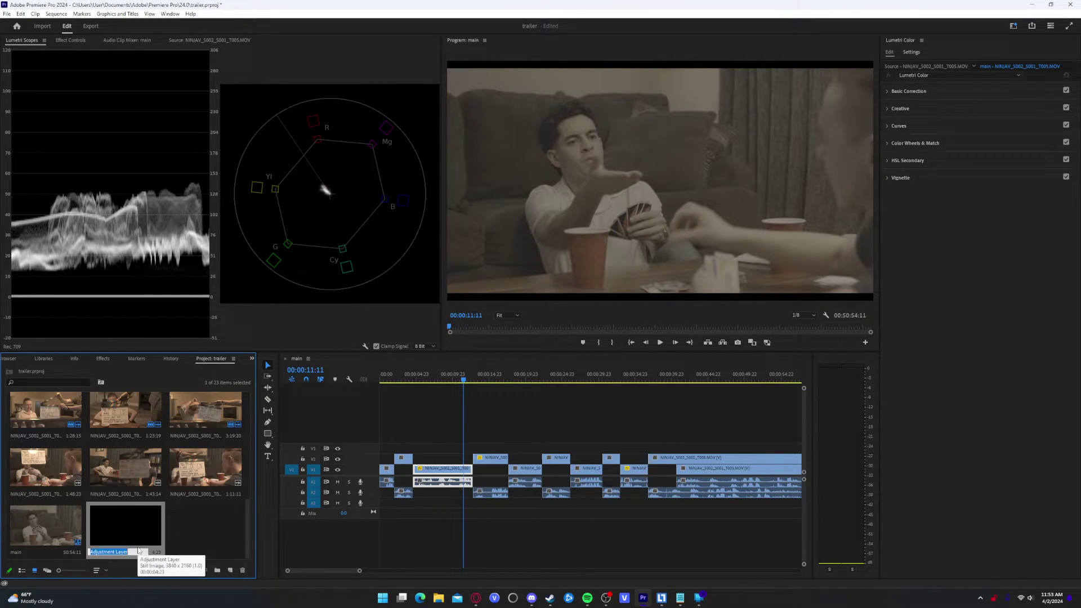
pyautogui.write('Co')
pyautogui.press('Return')
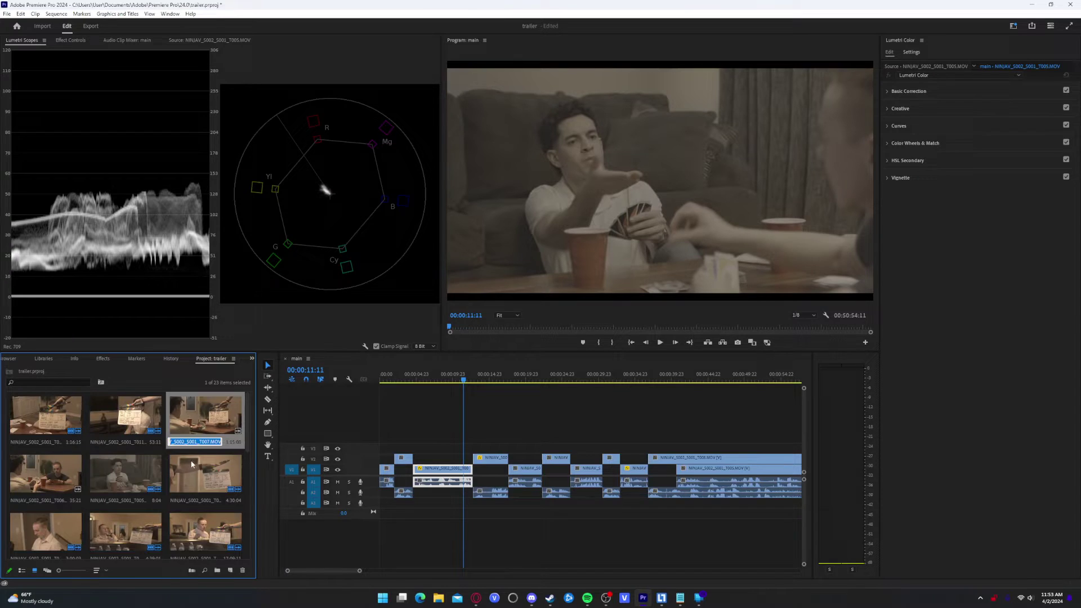
# - Place the adjustment layer on V3 above the opening clips and extend it over more shots
pyautogui.moveTo(135, 546); pyautogui.dragTo(508, 445)
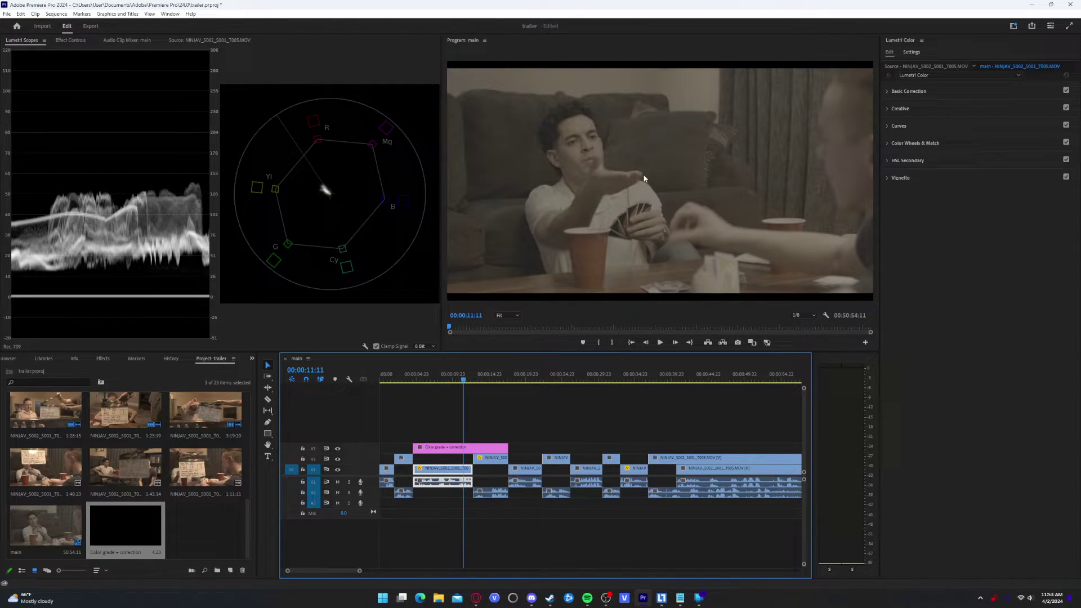
pyautogui.click(488, 379)
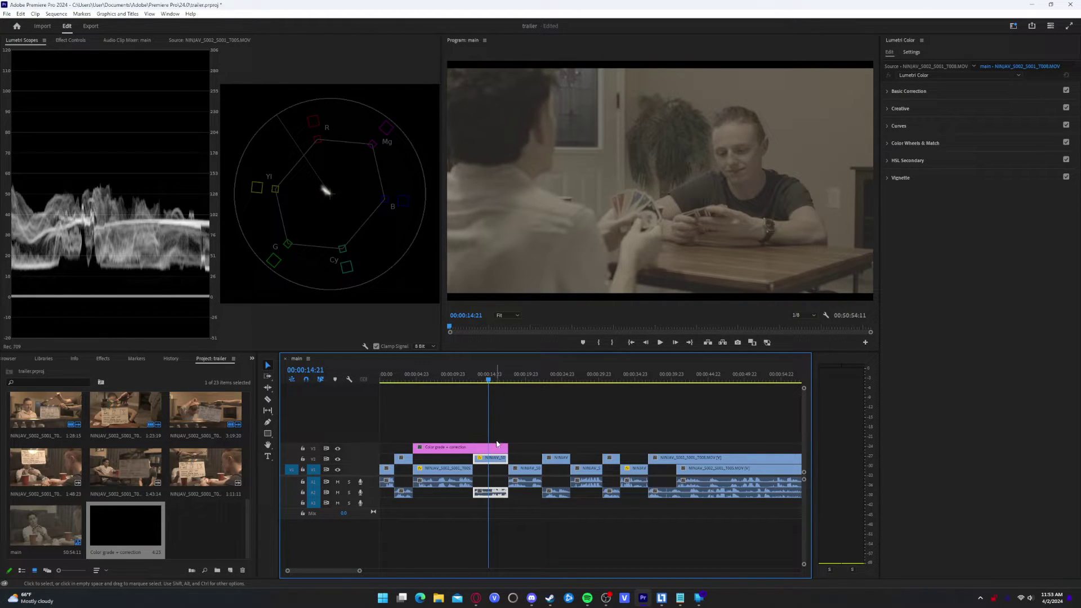
pyautogui.moveTo(508, 446)
pyautogui.mouseDown()
pyautogui.moveTo(641, 446)
pyautogui.moveTo(513, 447)
pyautogui.mouseUp()
pyautogui.click(428, 447)
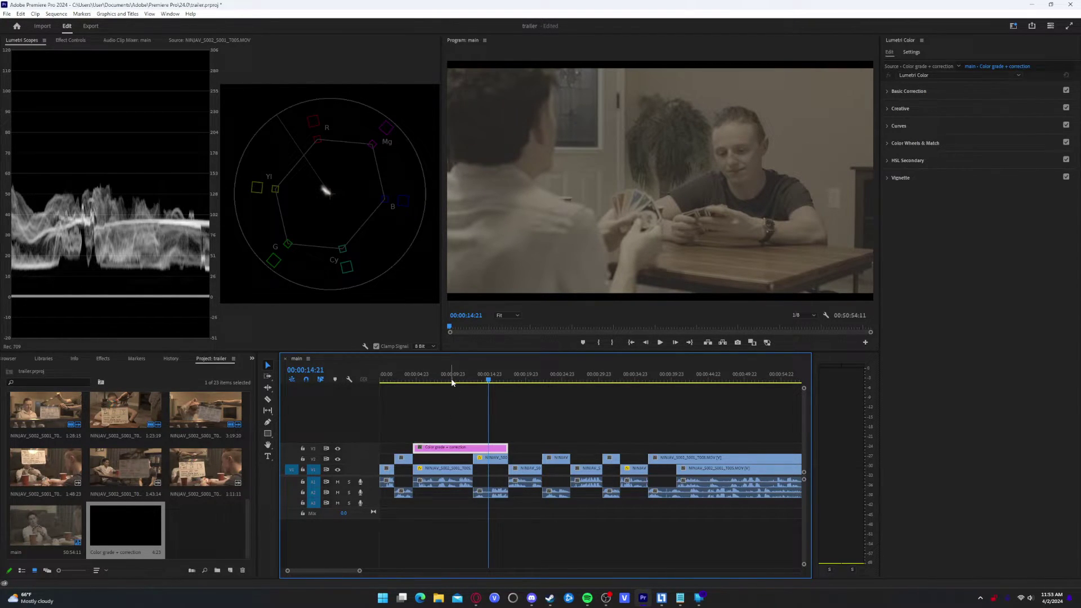
pyautogui.click(452, 381)
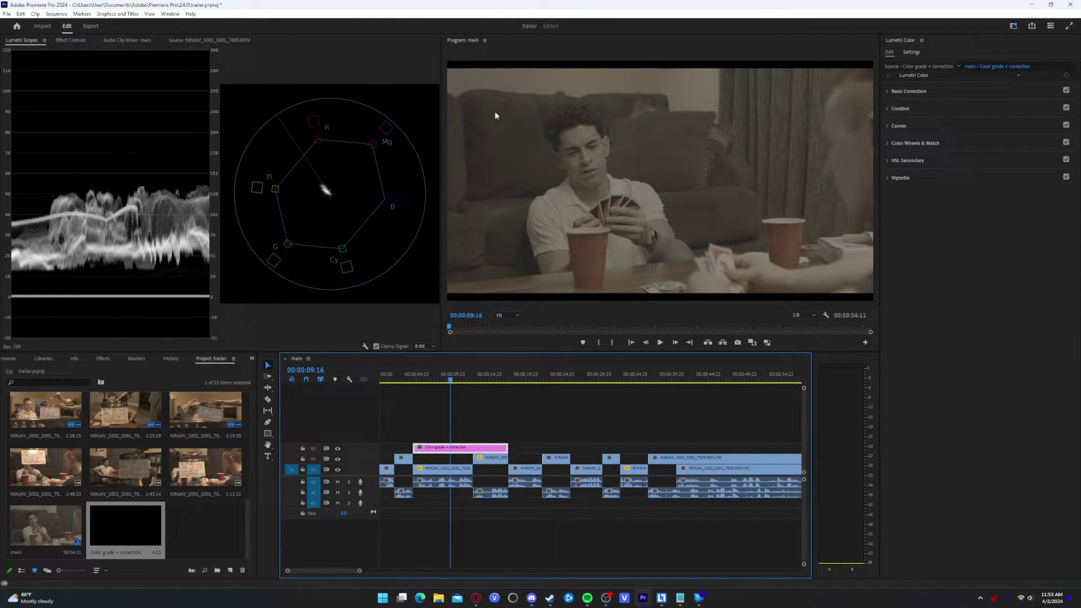
# - Save the project and bring the Notepad camera notes back, moved to the right
pyautogui.hotkey('ctrl', 's')
pyautogui.hotkey('alt', 'Tab')
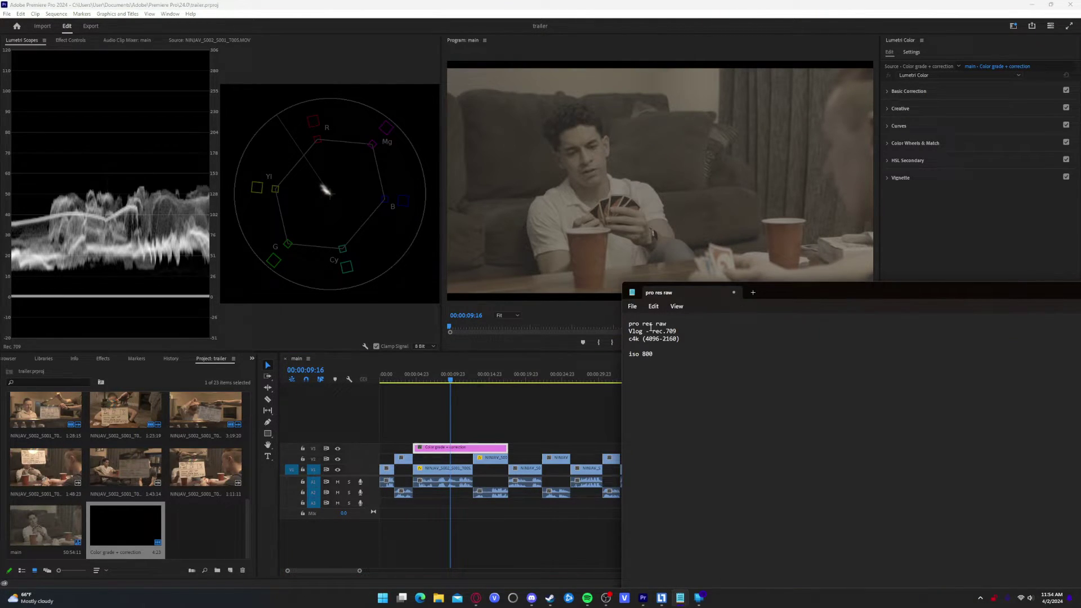
pyautogui.moveTo(785, 300); pyautogui.dragTo(1080, 303)
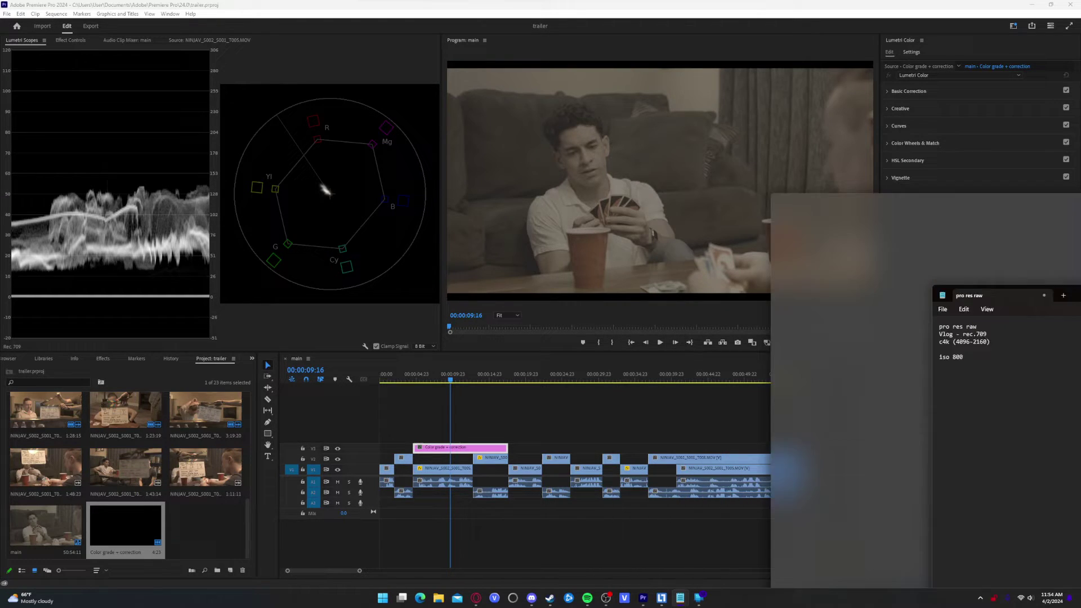
# - Load 'Panasonic V-Log to Rec.709 LUT 33x33.cube' from the Bounce Color folder as the Input LUT
pyautogui.click(942, 296)
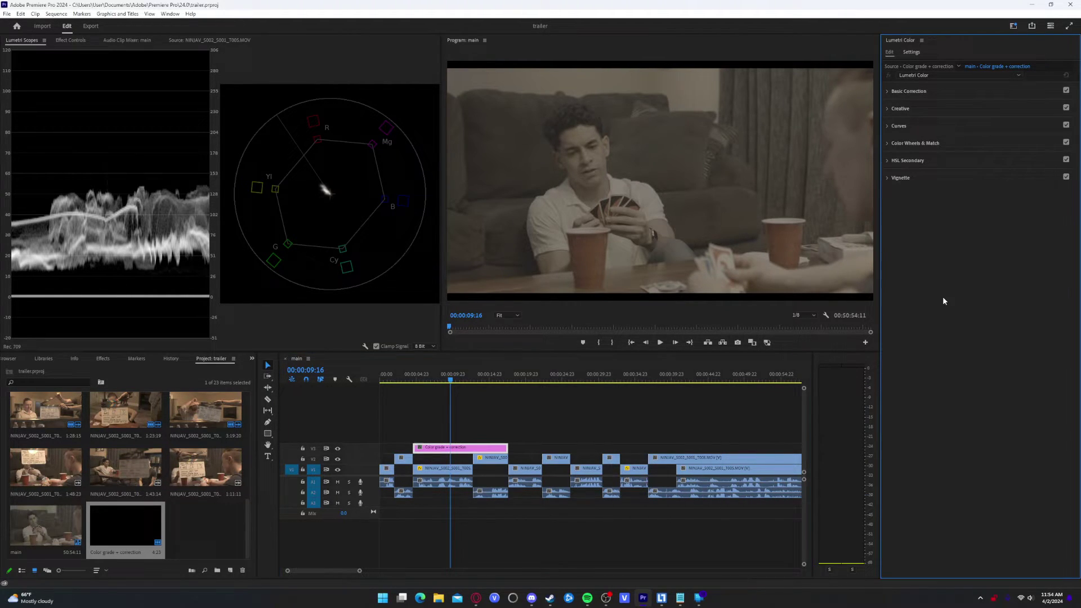
pyautogui.click(903, 91)
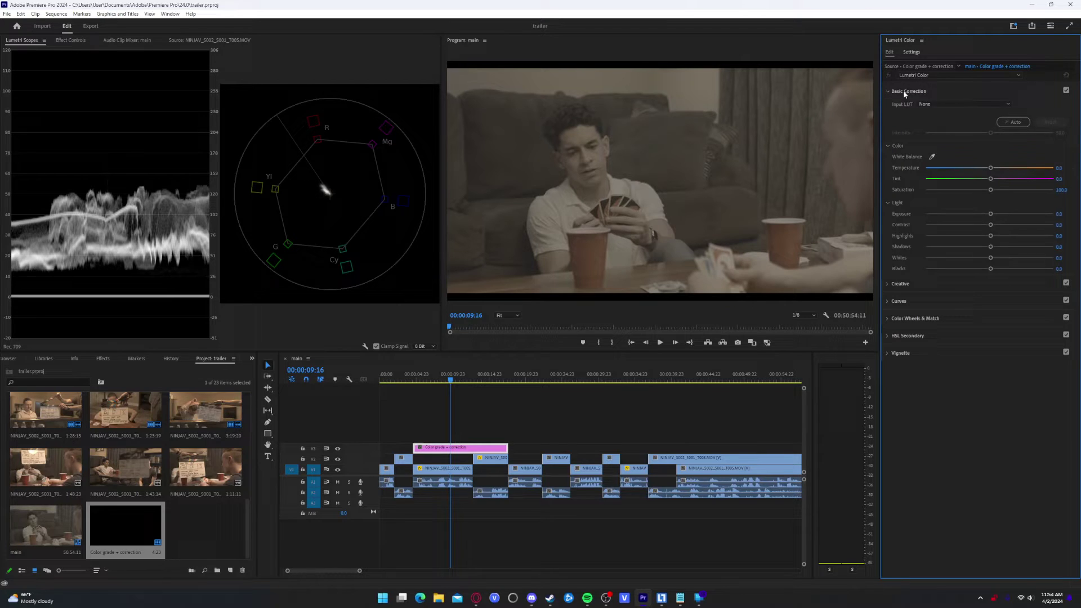
pyautogui.click(924, 105)
pyautogui.click(942, 132)
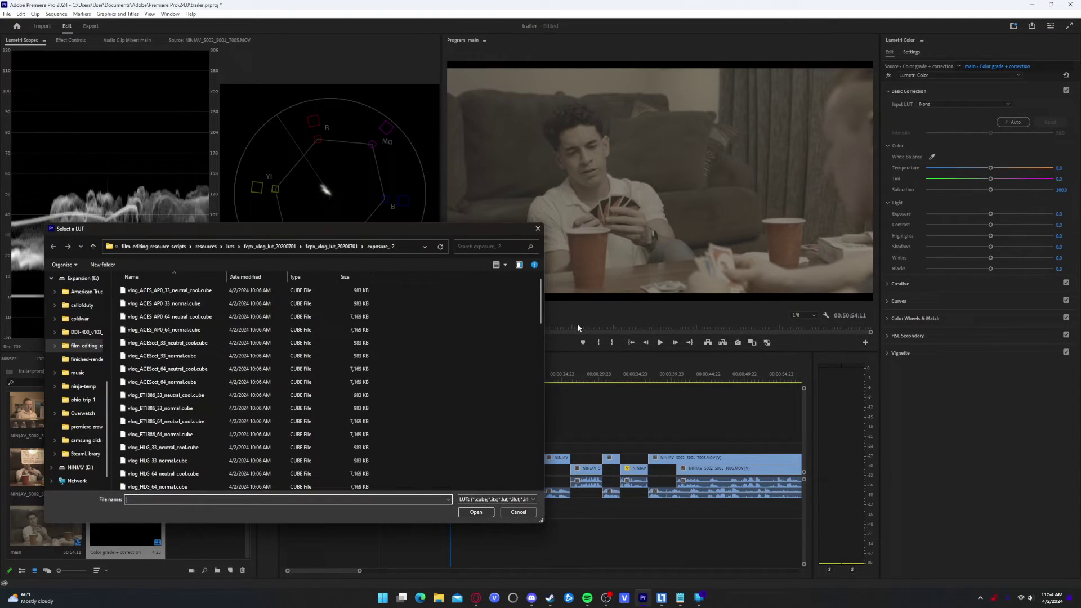
pyautogui.click(228, 249)
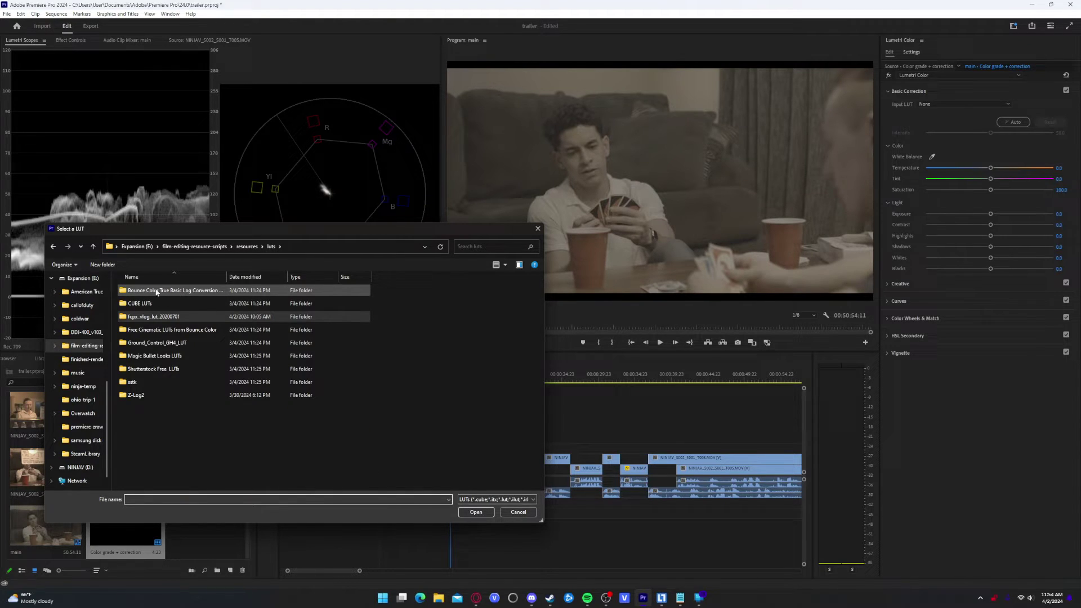
pyautogui.doubleClick(194, 290)
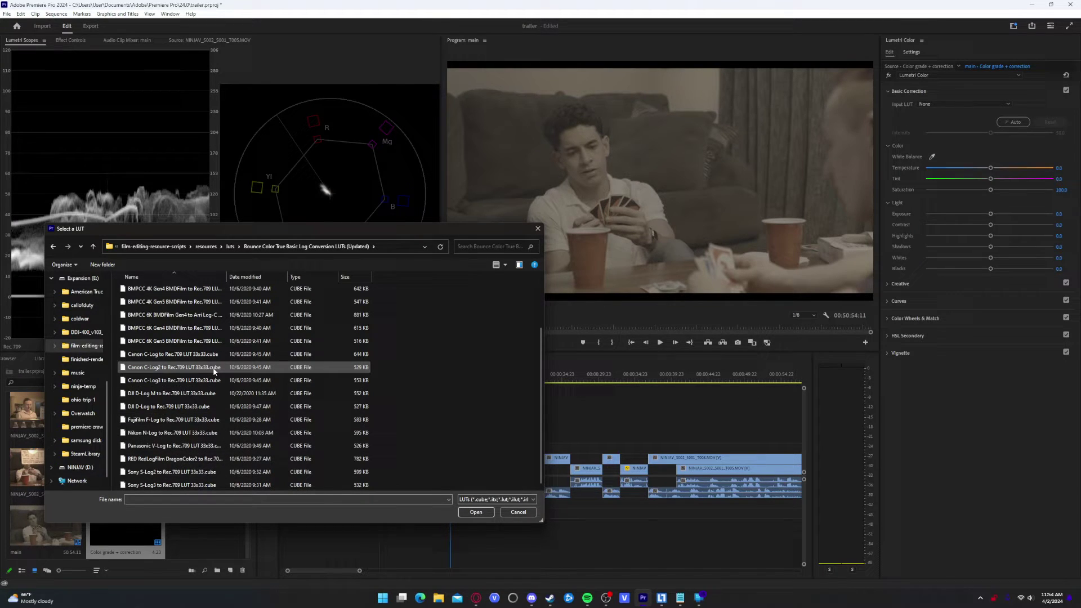
pyautogui.click(224, 442)
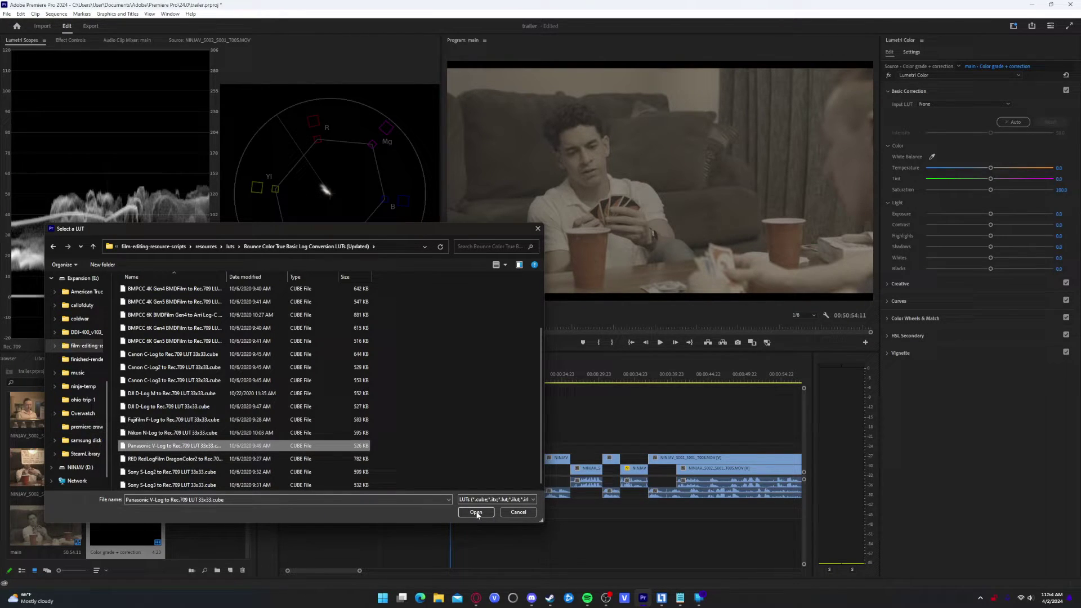
pyautogui.click(476, 512)
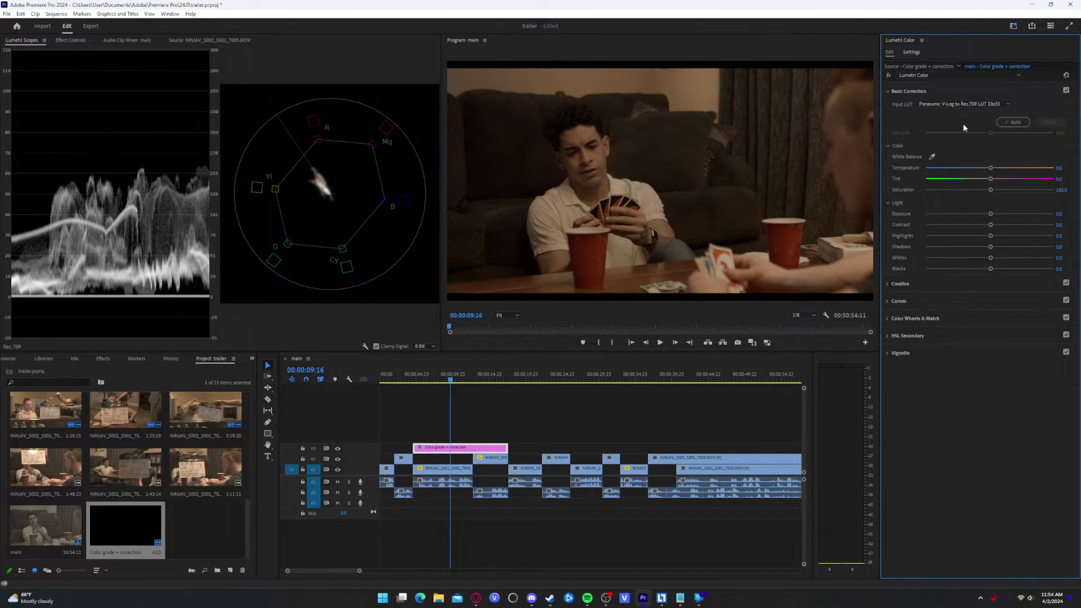
# - Eyedropper a neutral area for Temperature -88.8 and Tint 15.5, and raise exposure to 0.9
pyautogui.click(933, 157)
pyautogui.click(622, 187)
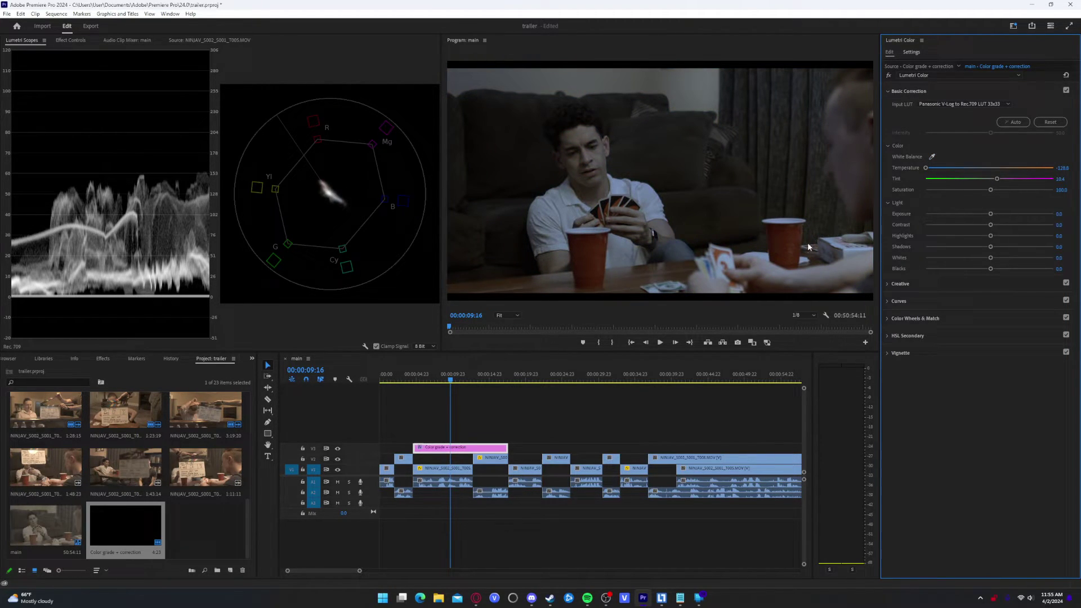
pyautogui.click(932, 157)
pyautogui.click(758, 251)
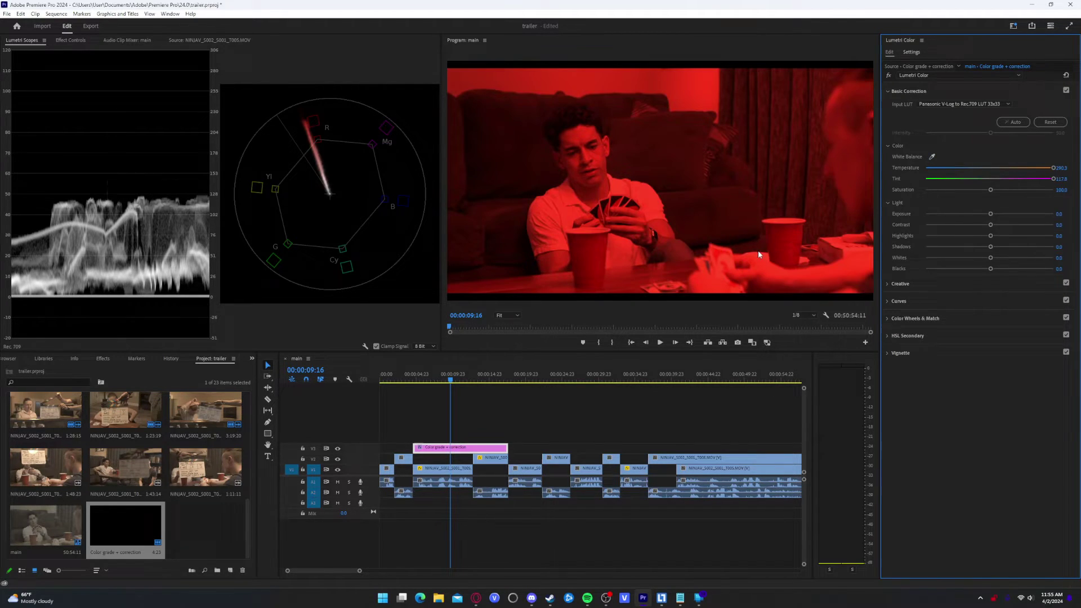
pyautogui.click(1051, 121)
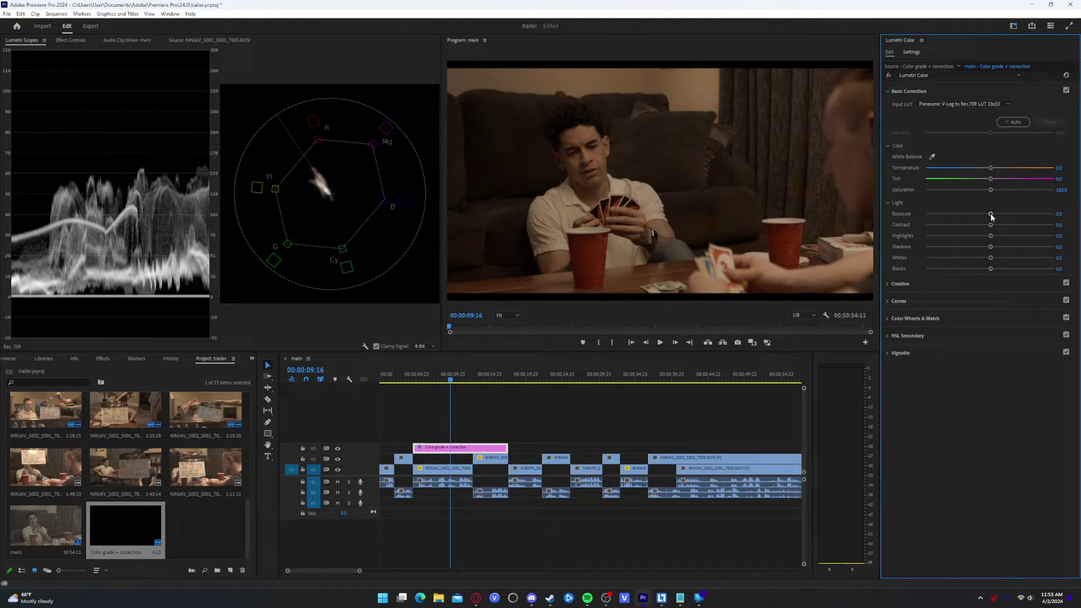
pyautogui.moveTo(991, 216); pyautogui.dragTo(1001, 213)
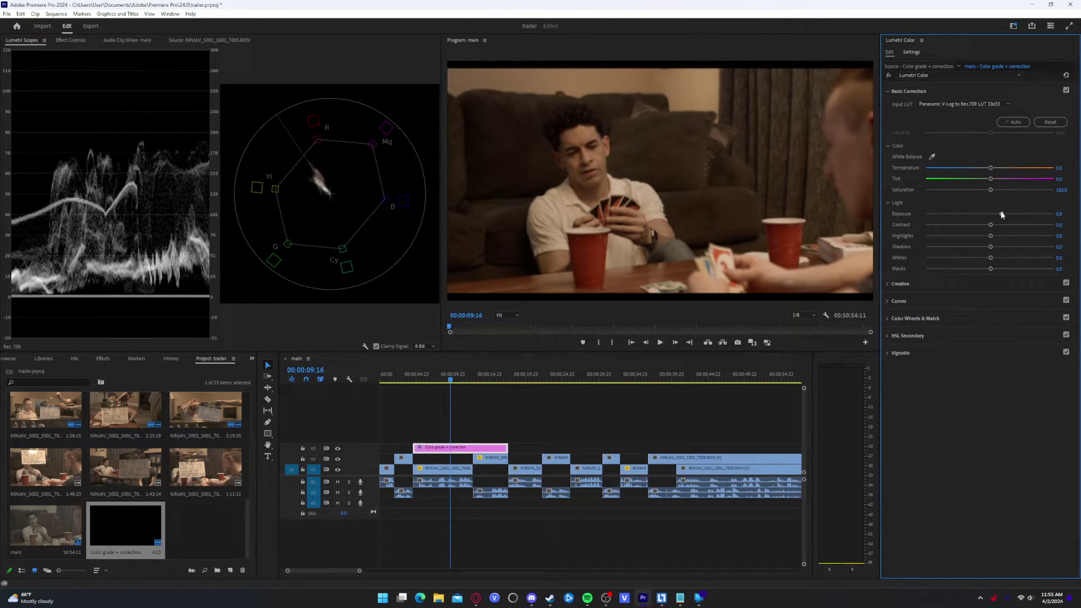
pyautogui.click(932, 156)
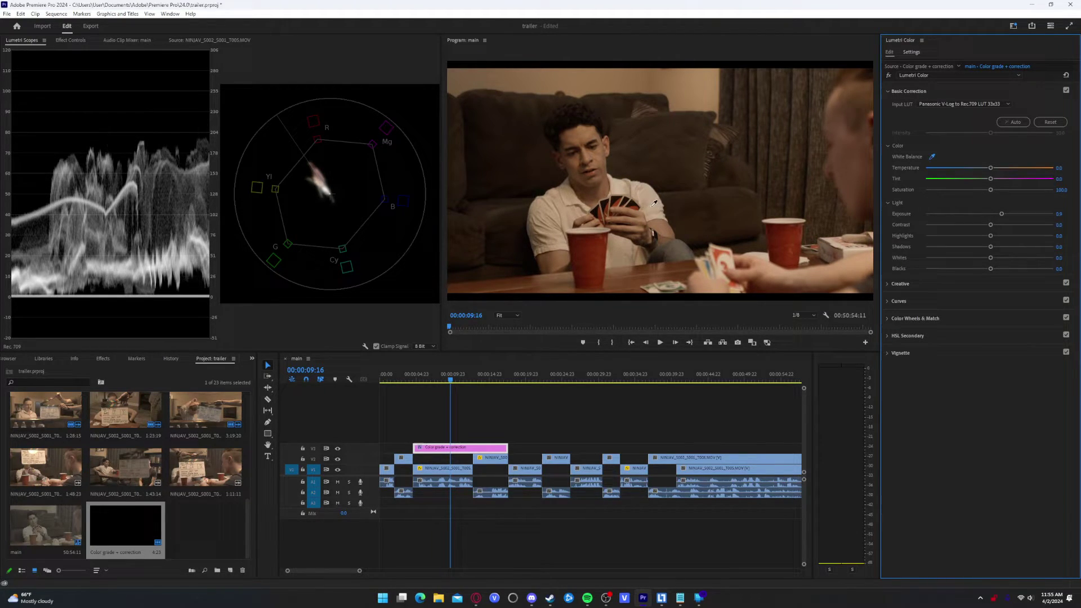
pyautogui.click(671, 272)
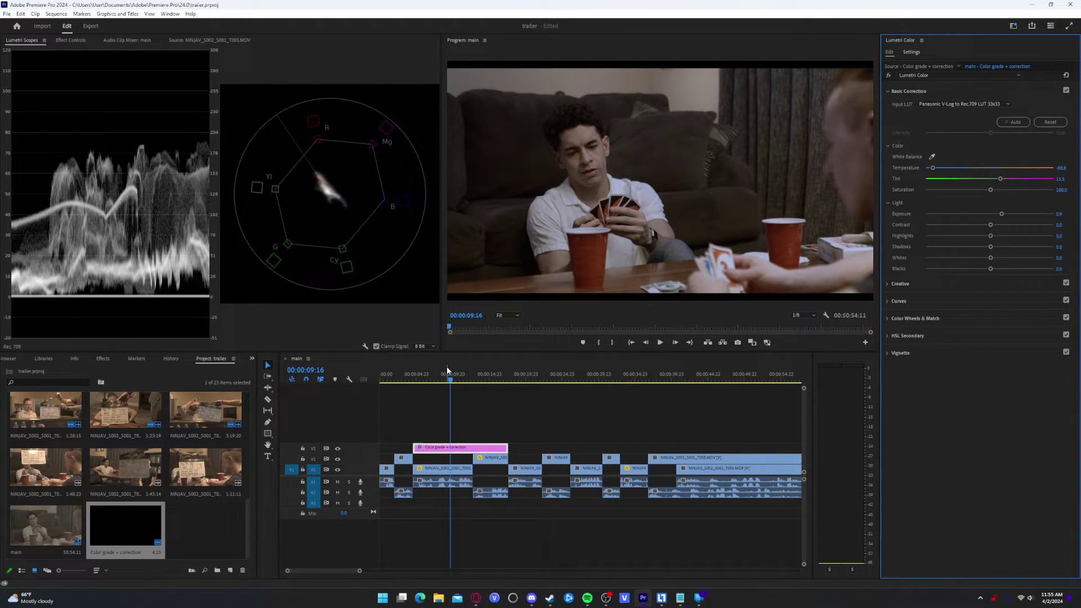
# - Save the project and reset Exposure to 0.0 after a trial push
pyautogui.hotkey('ctrl', 's')
pyautogui.moveTo(1001, 214)
pyautogui.mouseDown()
pyautogui.moveTo(1054, 217)
pyautogui.moveTo(983, 217)
pyautogui.moveTo(996, 217)
pyautogui.mouseUp()
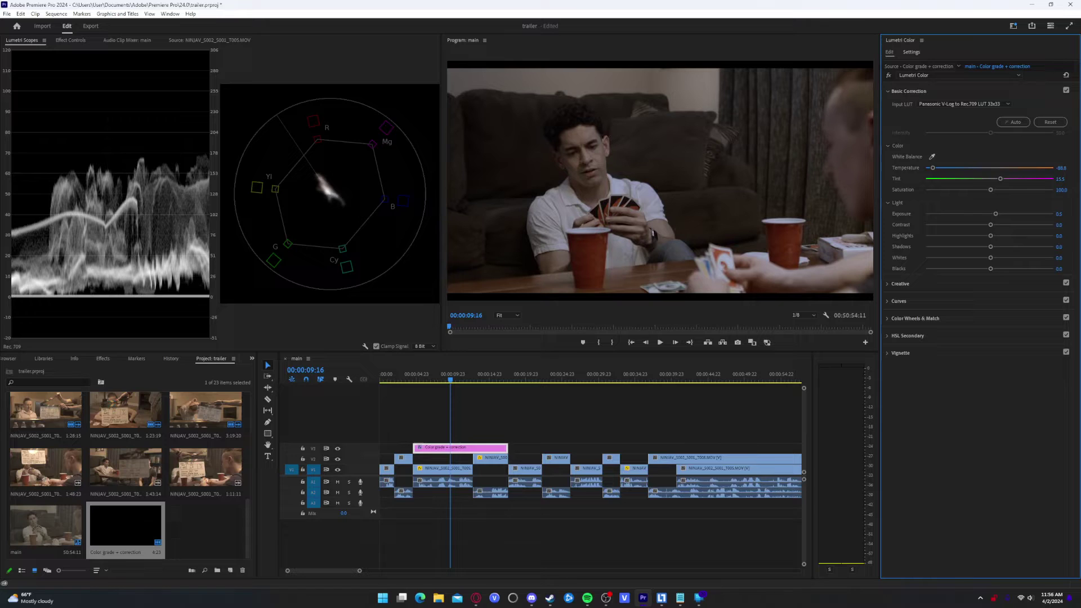
pyautogui.doubleClick(996, 214)
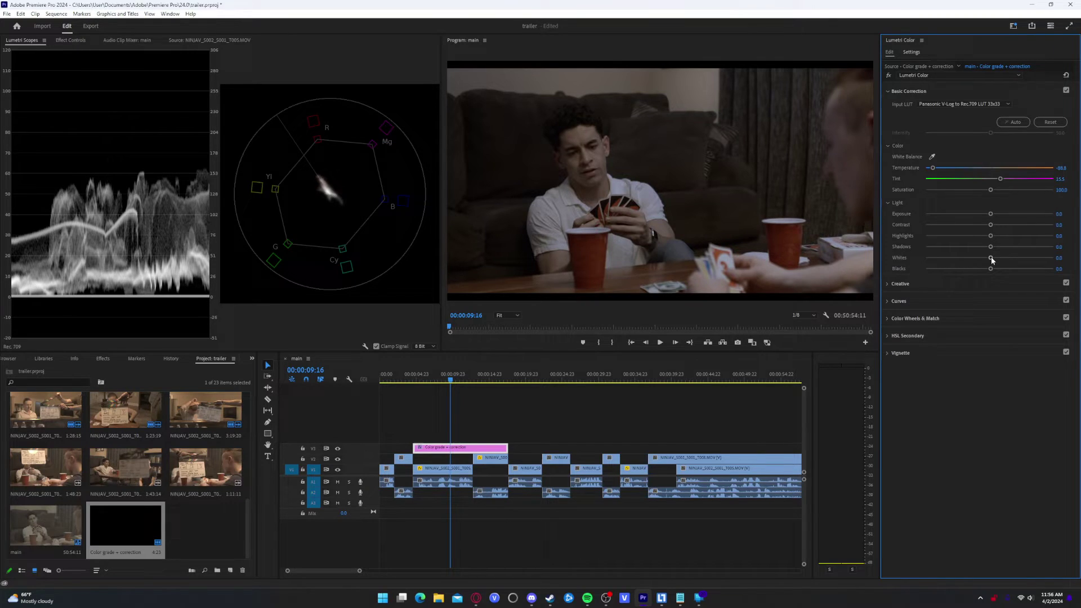
# - Raise Highlights to 30.7, settle Whites at about 44.6, and lift Blacks slightly
pyautogui.moveTo(992, 260); pyautogui.dragTo(1048, 258)
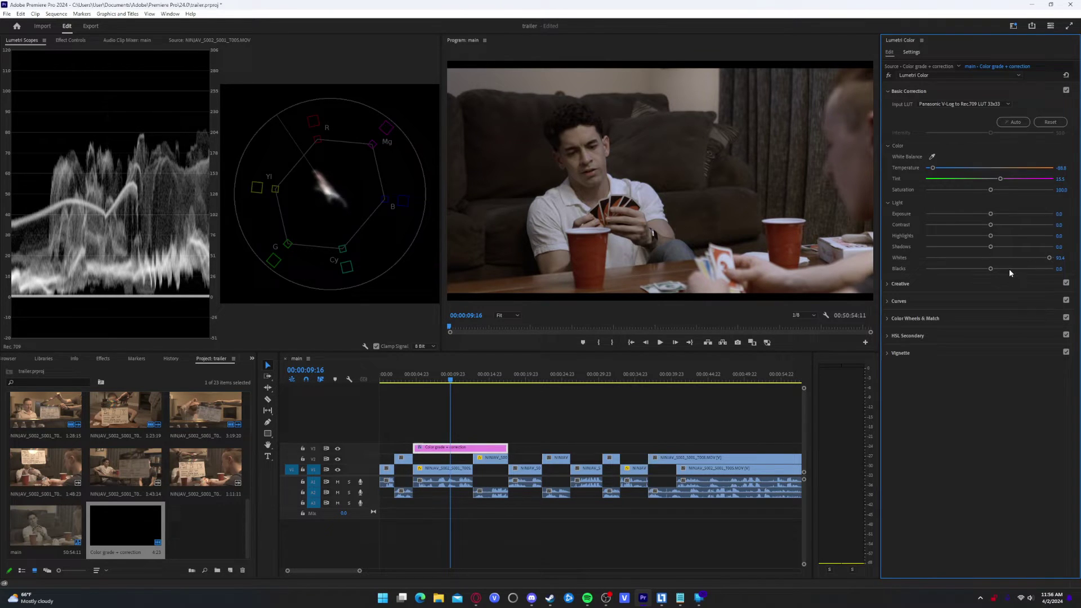
pyautogui.moveTo(992, 268); pyautogui.dragTo(990, 275)
pyautogui.moveTo(1049, 259); pyautogui.dragTo(1075, 263)
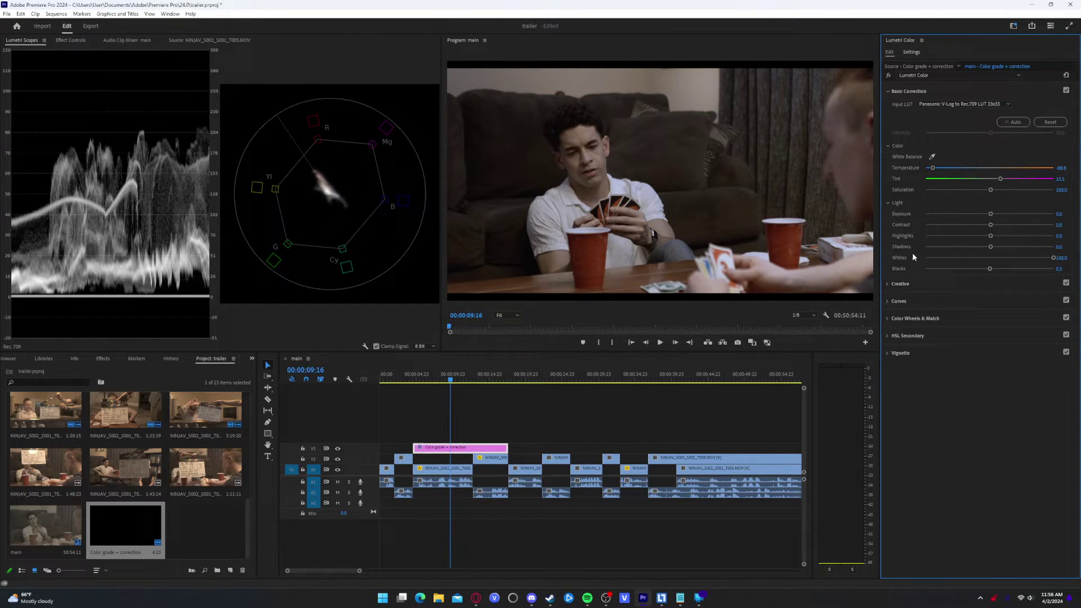
pyautogui.moveTo(992, 236)
pyautogui.mouseDown()
pyautogui.moveTo(1009, 236)
pyautogui.moveTo(995, 219)
pyautogui.mouseUp()
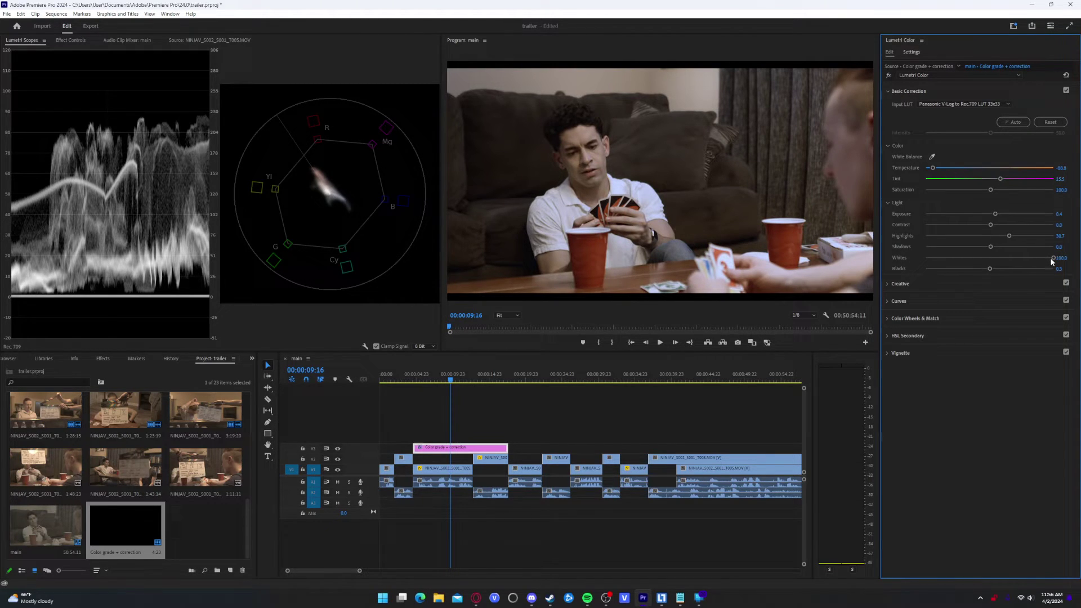
pyautogui.moveTo(1053, 258); pyautogui.dragTo(1016, 260)
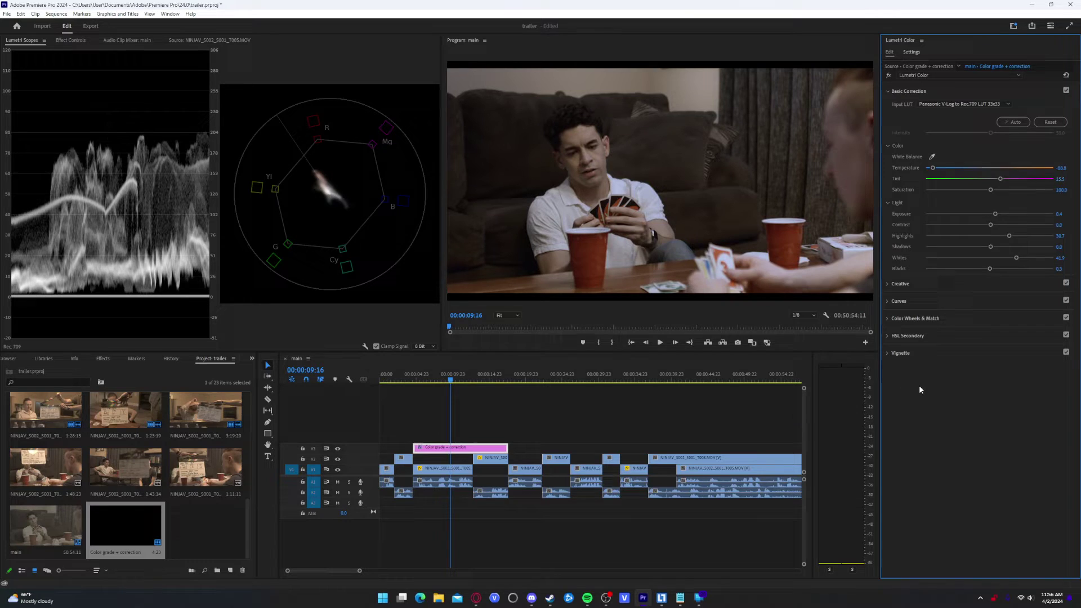
# - Park the playhead at 00:00:06:12 and check it at 50% zoom before returning to Fit
pyautogui.click(441, 379)
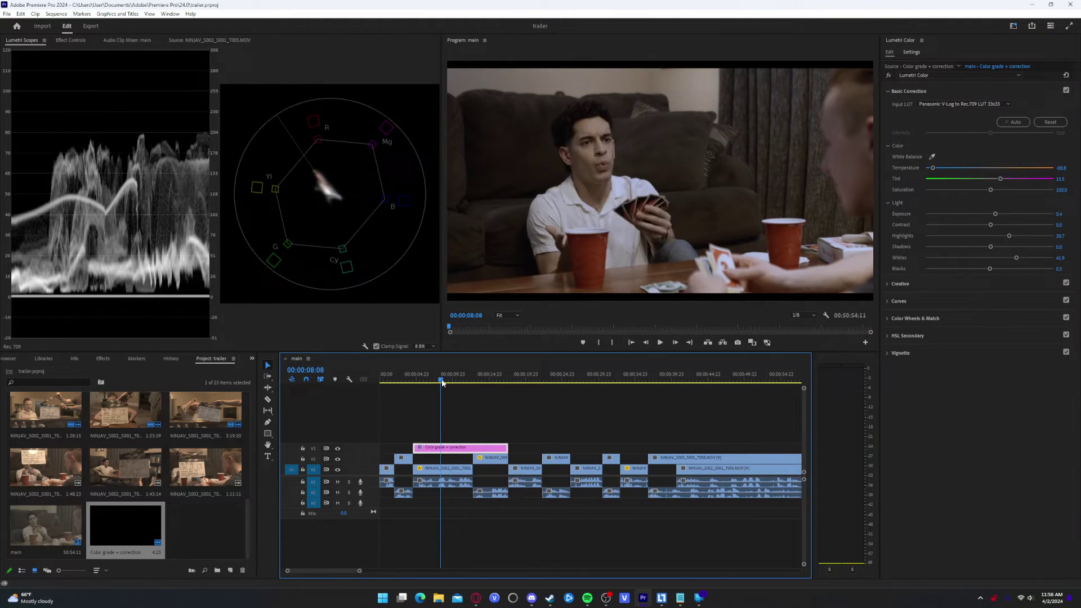
pyautogui.click(429, 380)
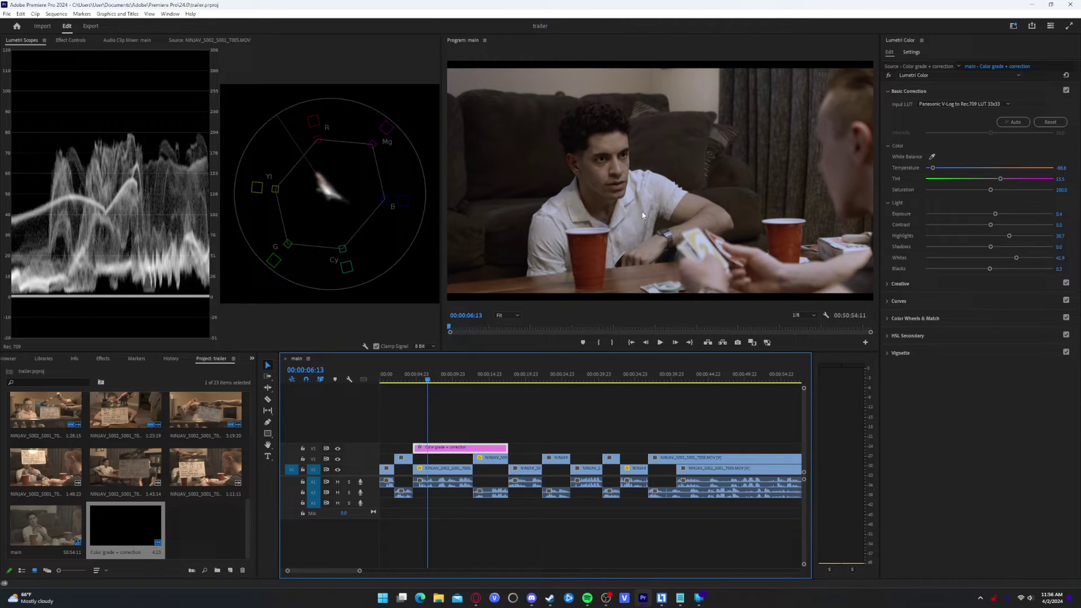
pyautogui.press('Left')
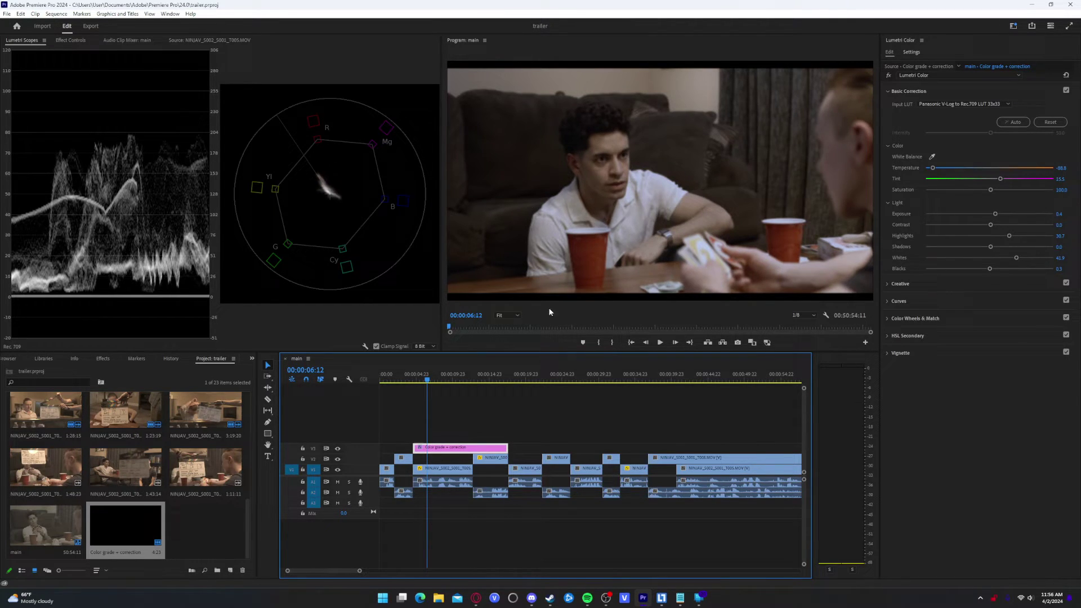
pyautogui.click(517, 316)
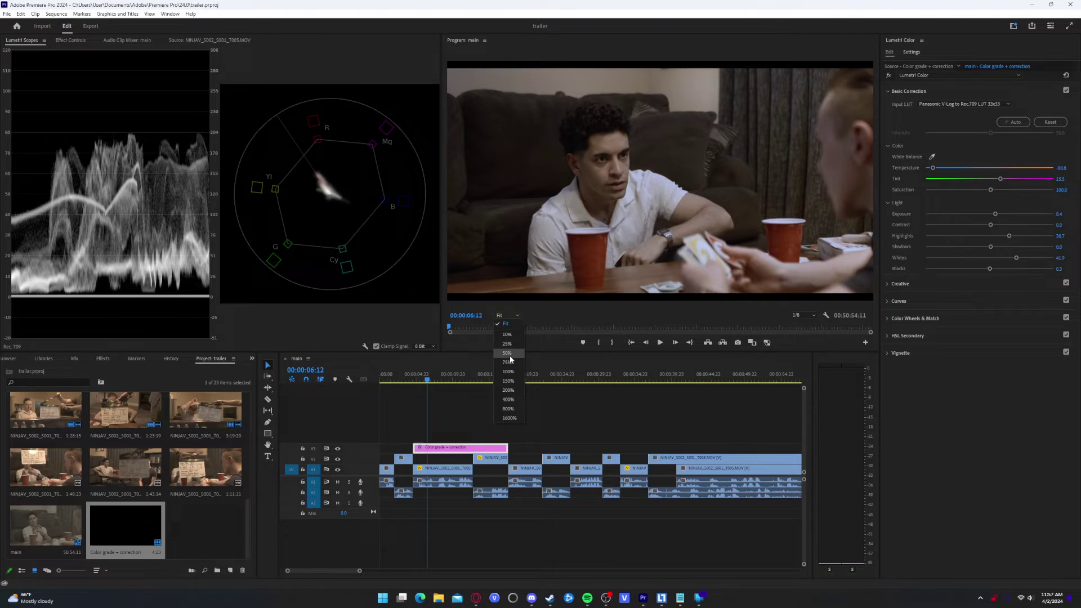
pyautogui.click(509, 355)
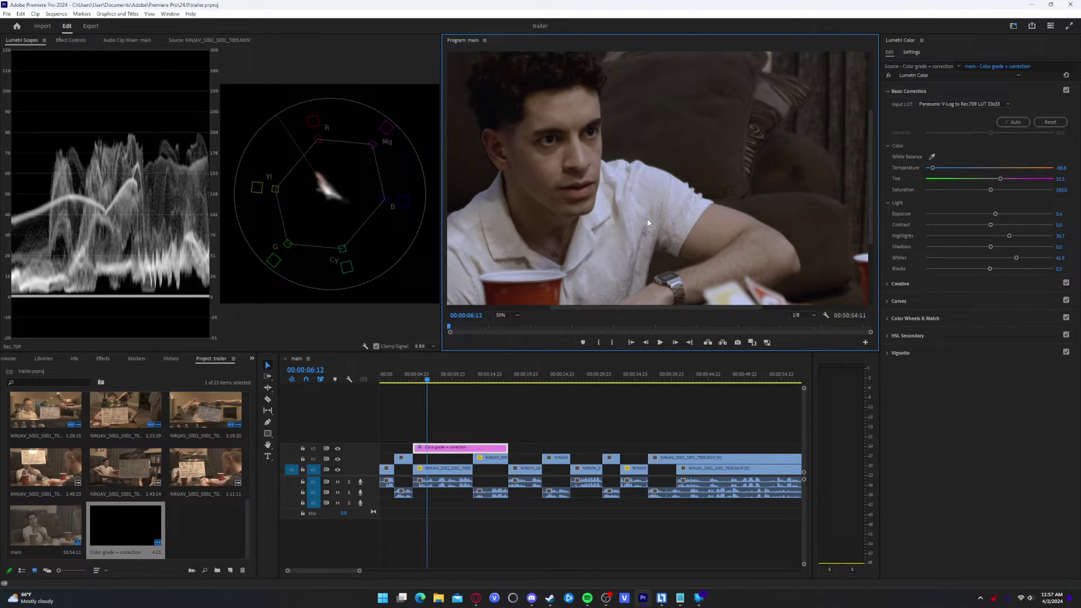
pyautogui.click(507, 315)
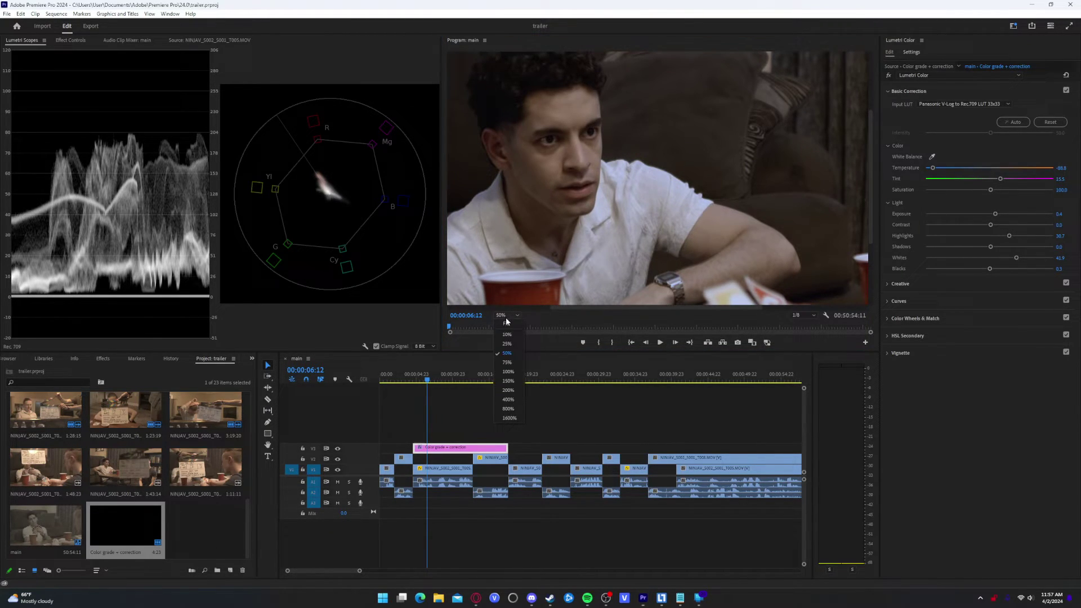
pyautogui.click(508, 323)
pyautogui.click(926, 402)
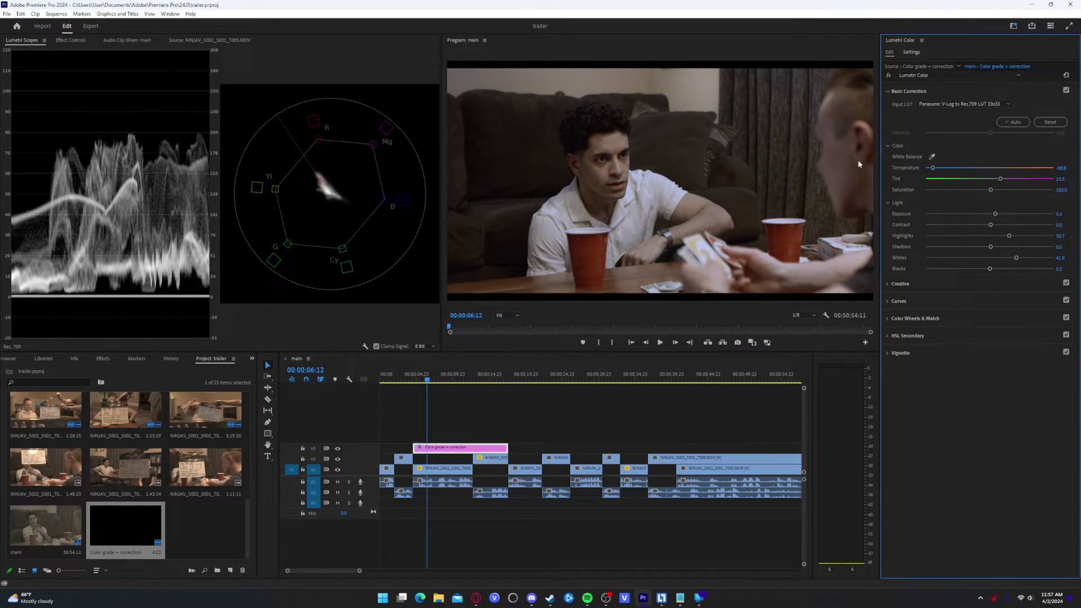
# - Switch to the Creative section and preview the next look at reduced intensity
pyautogui.click(915, 92)
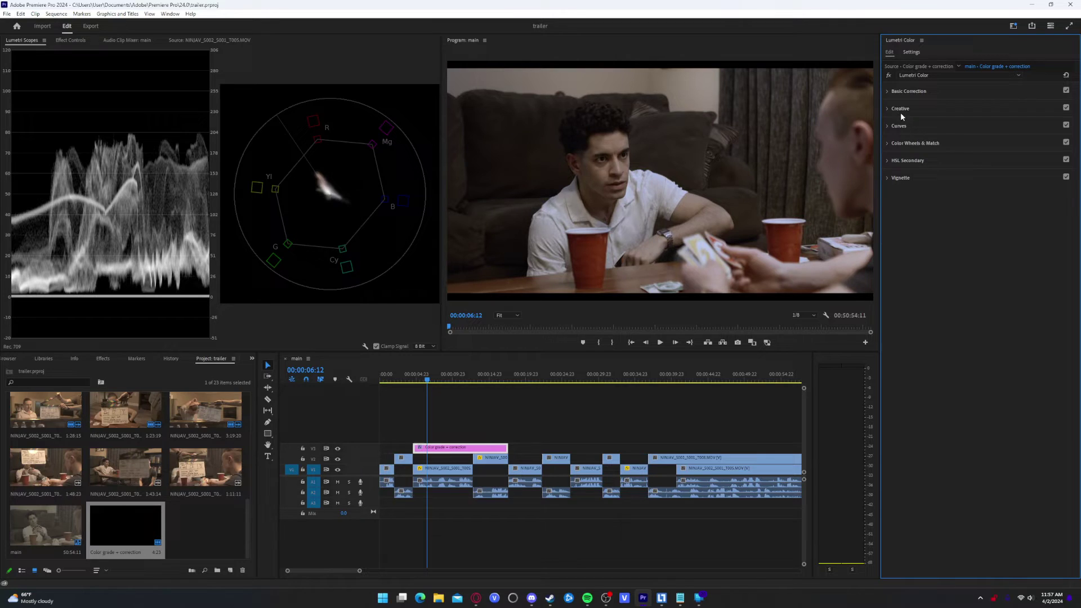
pyautogui.click(929, 113)
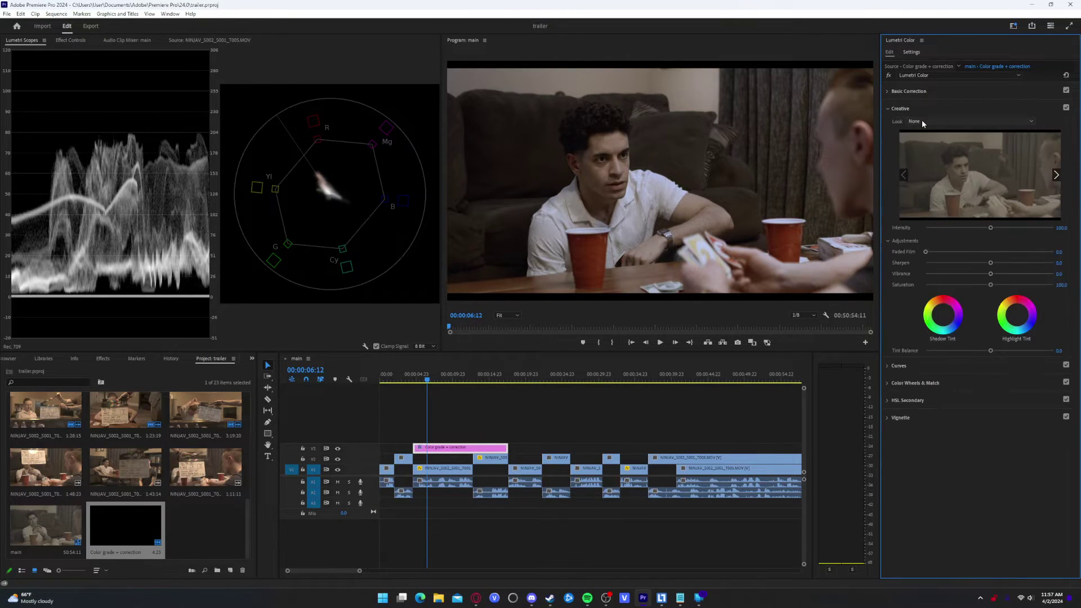
pyautogui.click(1056, 177)
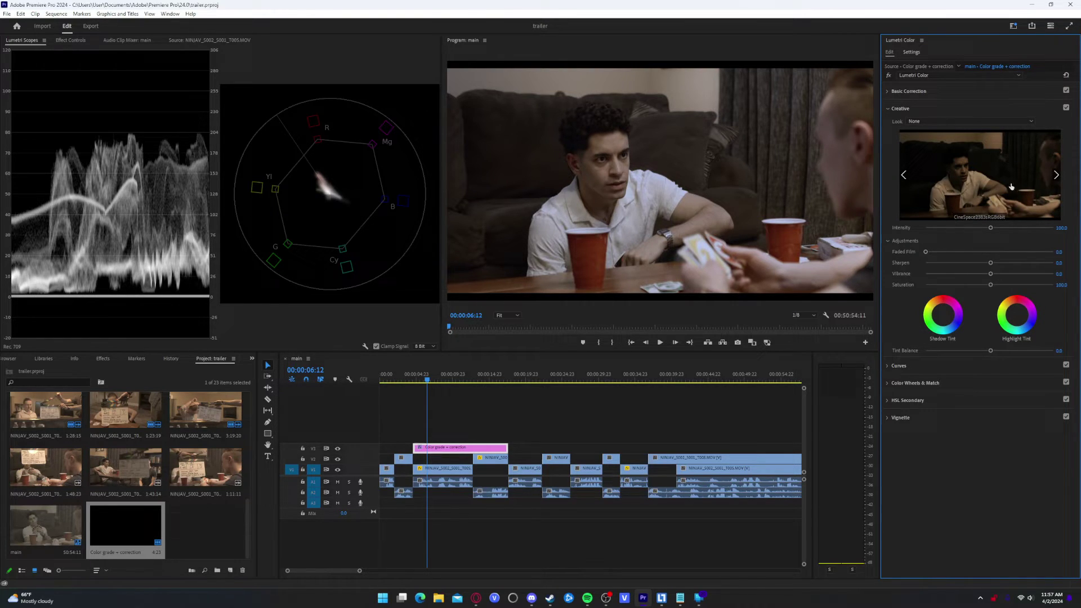
pyautogui.moveTo(991, 229); pyautogui.dragTo(959, 228)
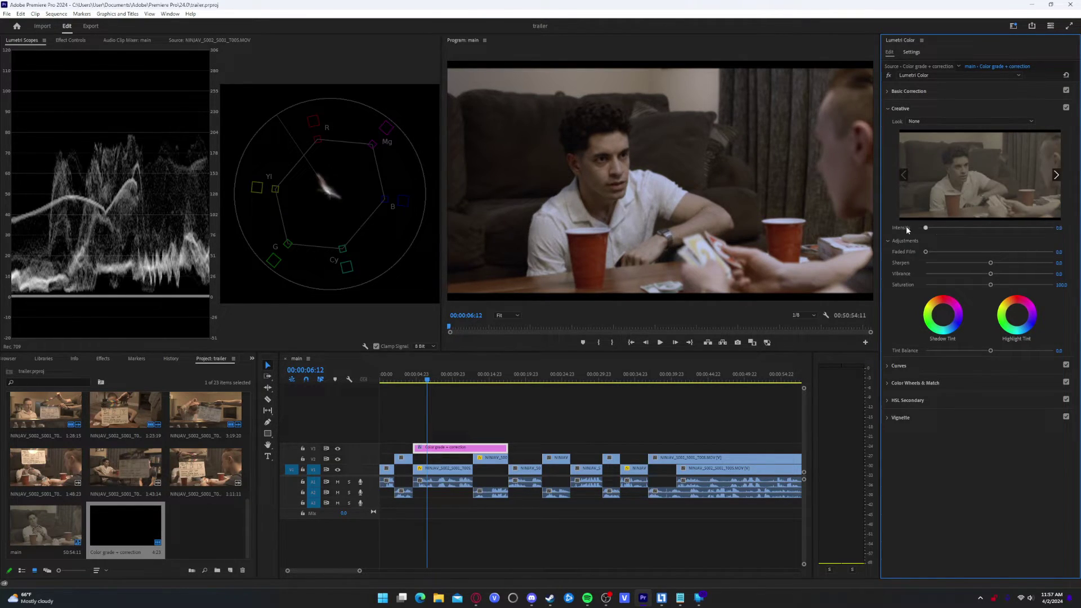
# - Choose the SL CLEAN KODAK B look and set its intensity to about 77.9
pyautogui.click(952, 120)
pyautogui.scroll(-5, 964, 413)
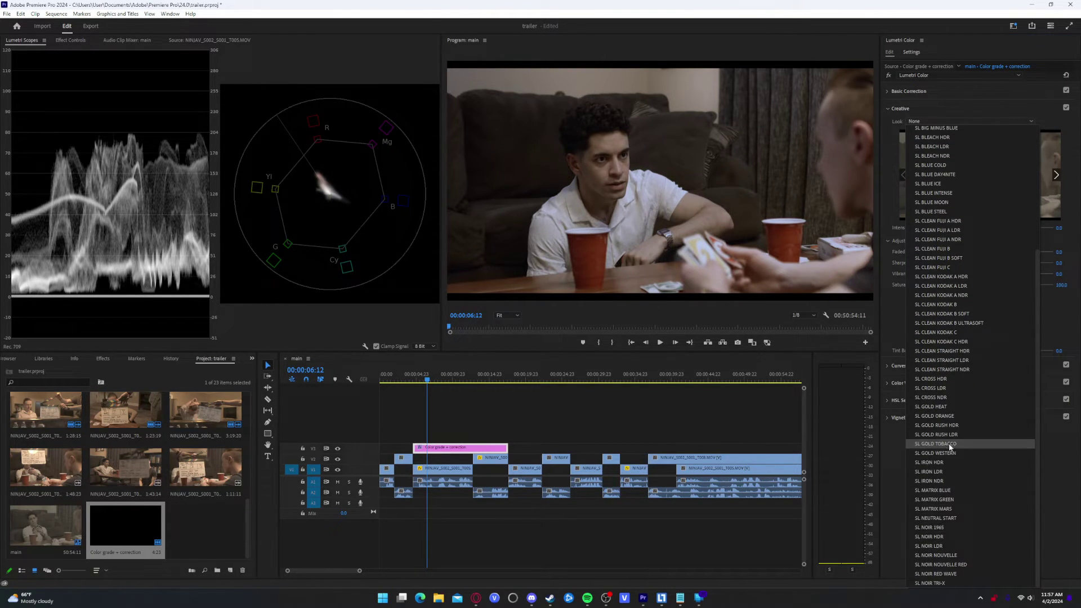
pyautogui.scroll(2, 959, 388)
pyautogui.scroll(1, 958, 388)
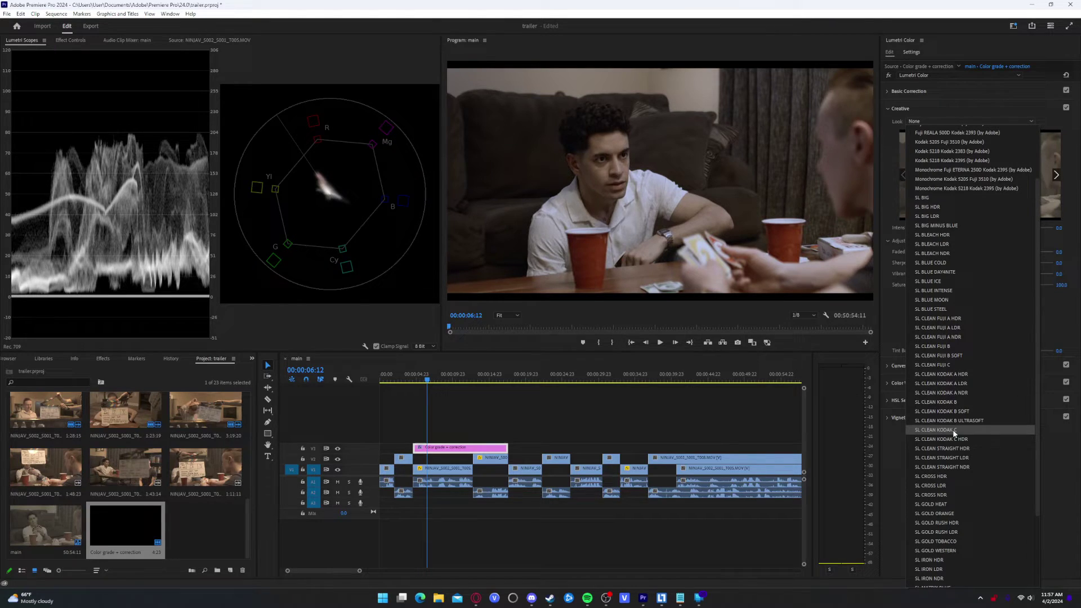
pyautogui.click(978, 403)
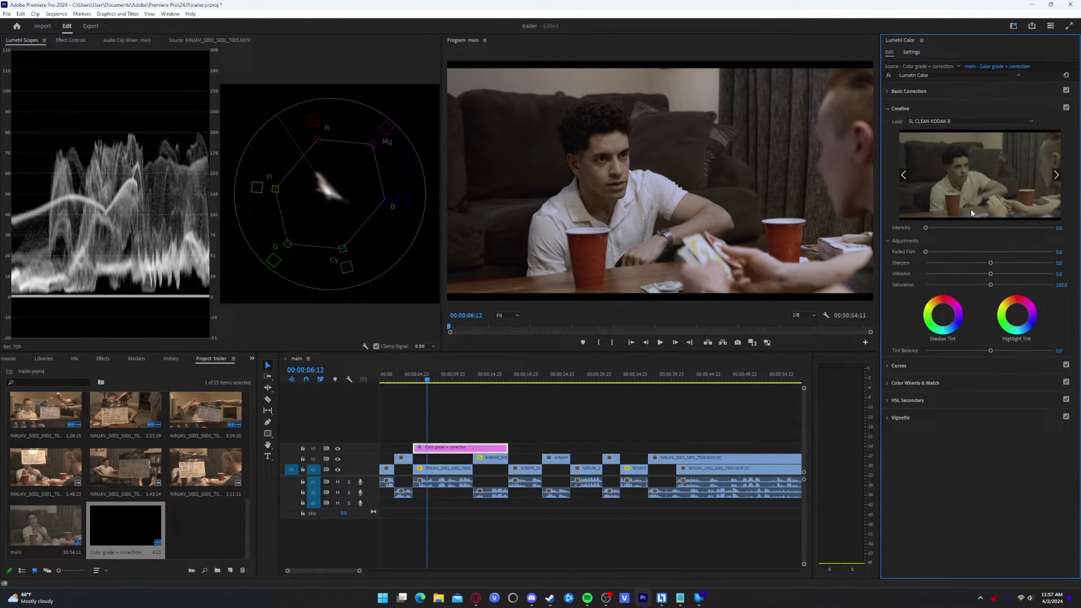
pyautogui.moveTo(927, 228); pyautogui.dragTo(985, 228)
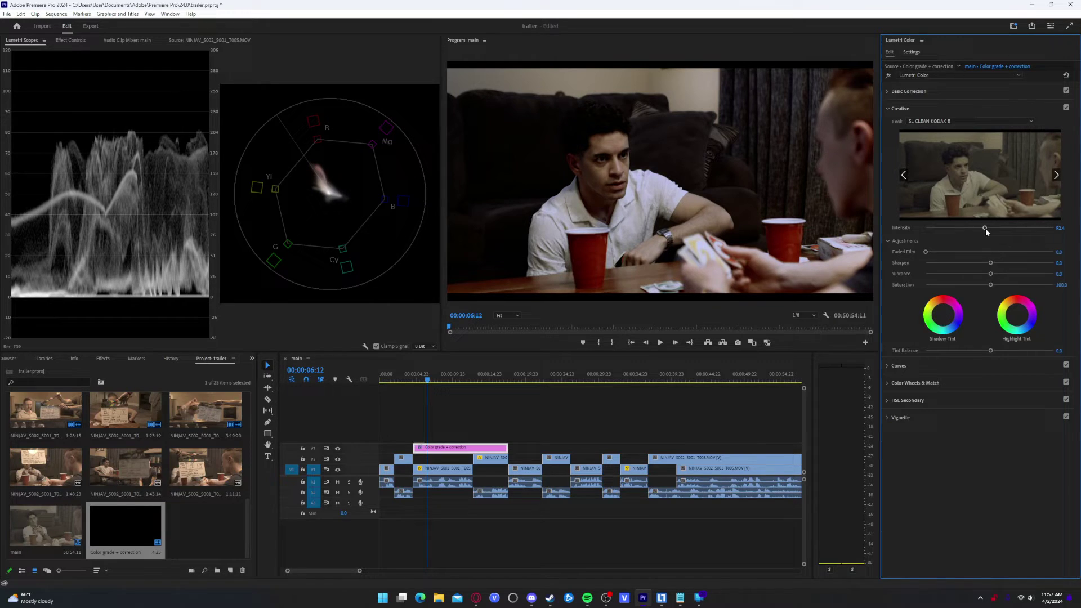
pyautogui.moveTo(984, 228); pyautogui.dragTo(974, 228)
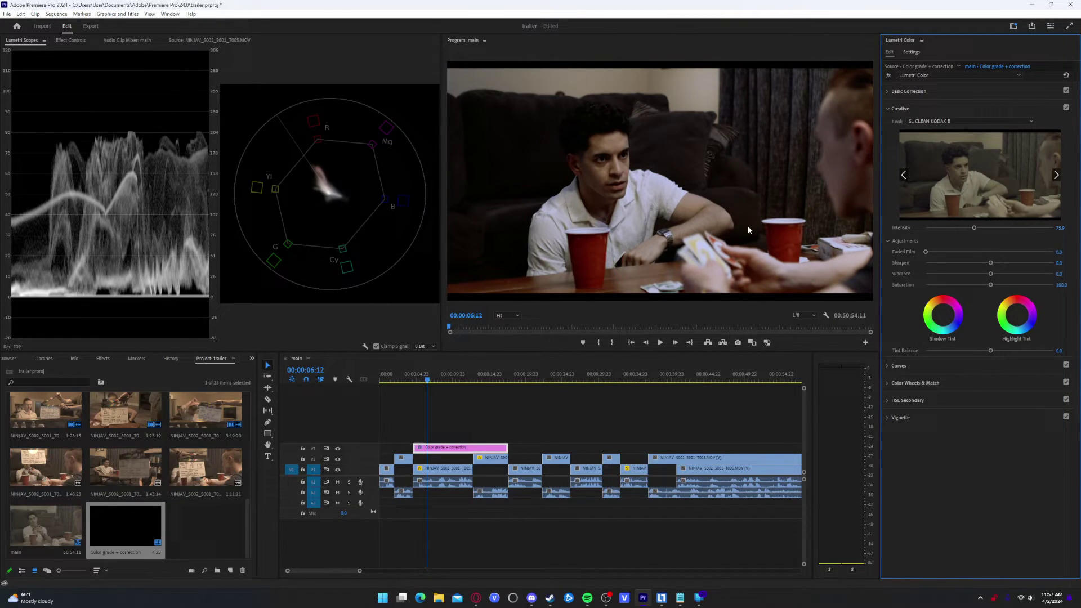
# - Step through SL CLEAN KODAK B SOFT to SL CLEAN KODAK B ULTRASOFT and adjust its intensity
pyautogui.click(1056, 176)
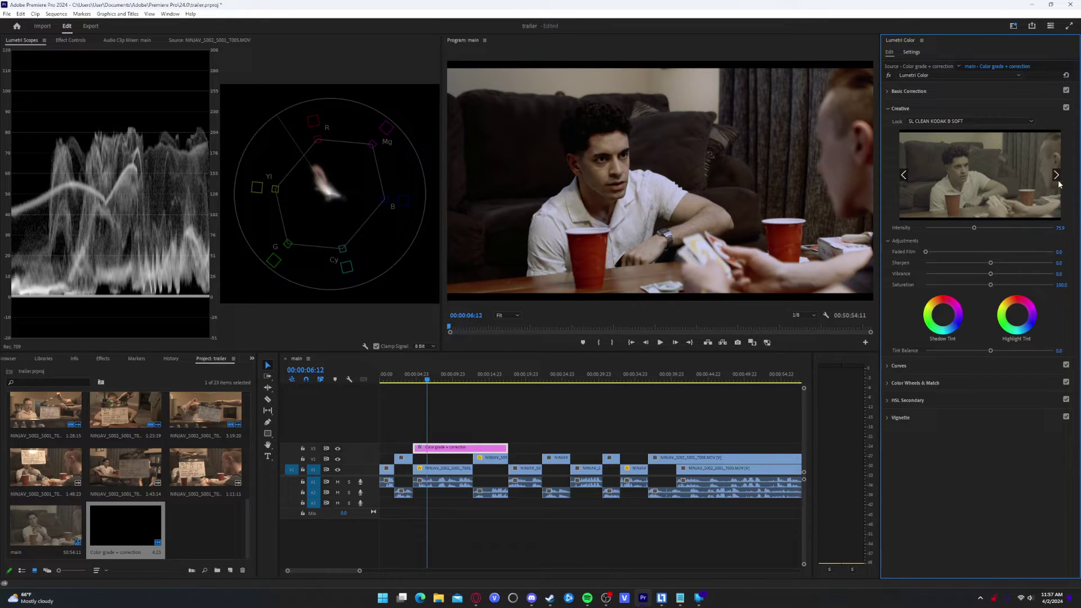
pyautogui.click(1057, 178)
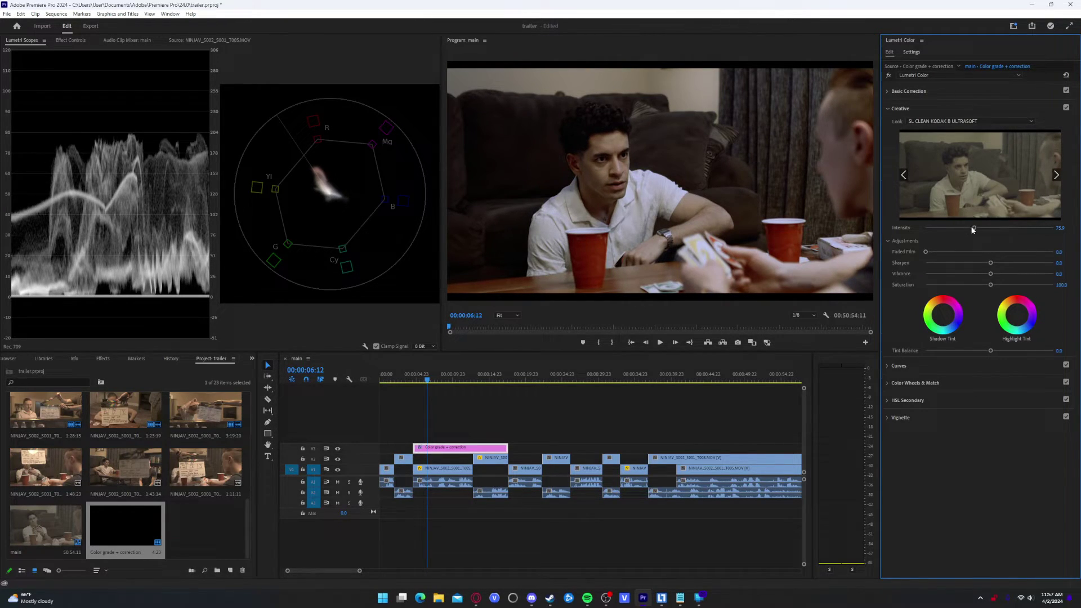
pyautogui.moveTo(972, 228)
pyautogui.mouseDown()
pyautogui.moveTo(914, 237)
pyautogui.moveTo(994, 228)
pyautogui.mouseUp()
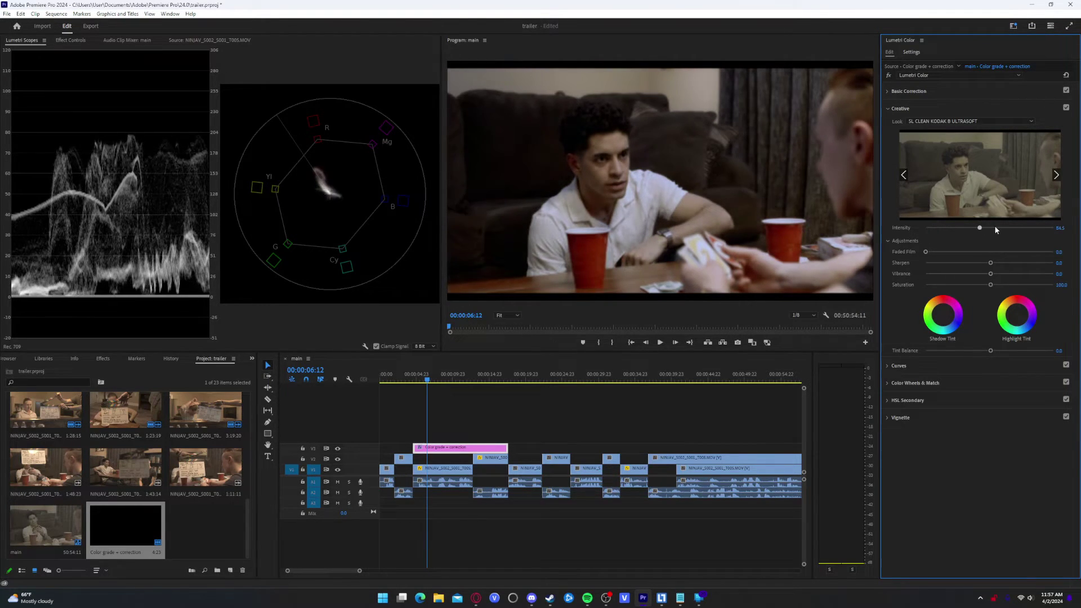
# - Try the SL BLUE ICE look at about 60.7 intensity
pyautogui.click(937, 122)
pyautogui.scroll(4, 934, 134)
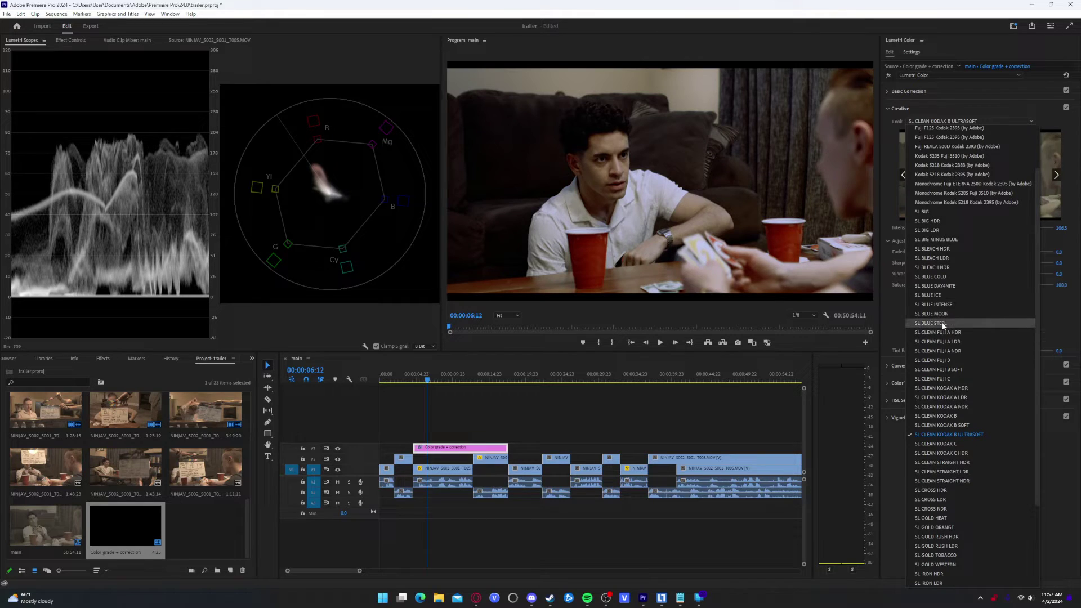
pyautogui.click(954, 294)
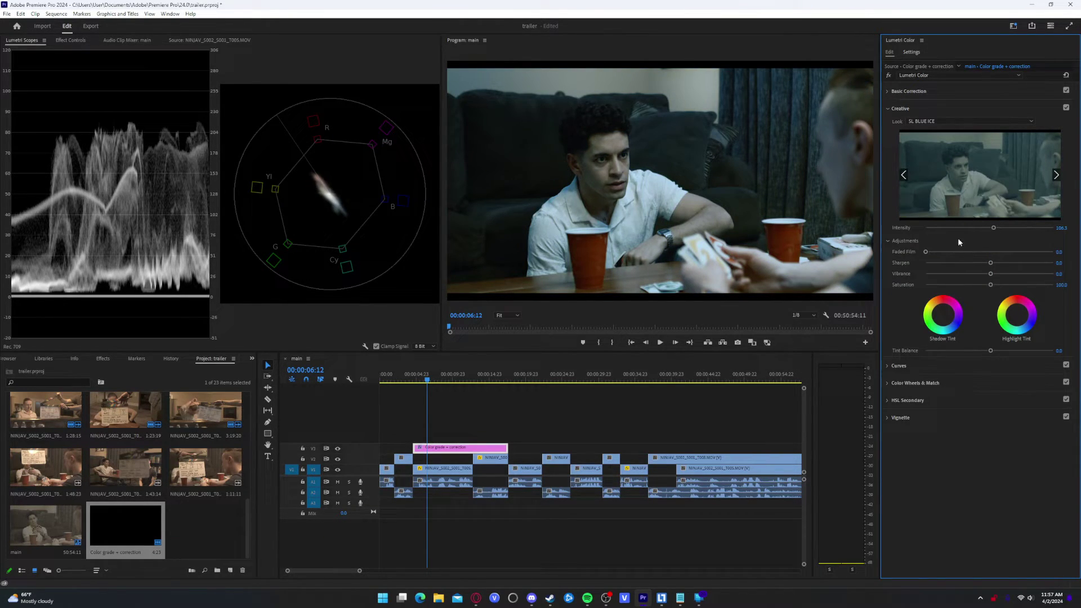
pyautogui.moveTo(994, 228); pyautogui.dragTo(965, 227)
# - Set the creative Look to None with Intensity 100 and collapse the Creative section
pyautogui.click(954, 122)
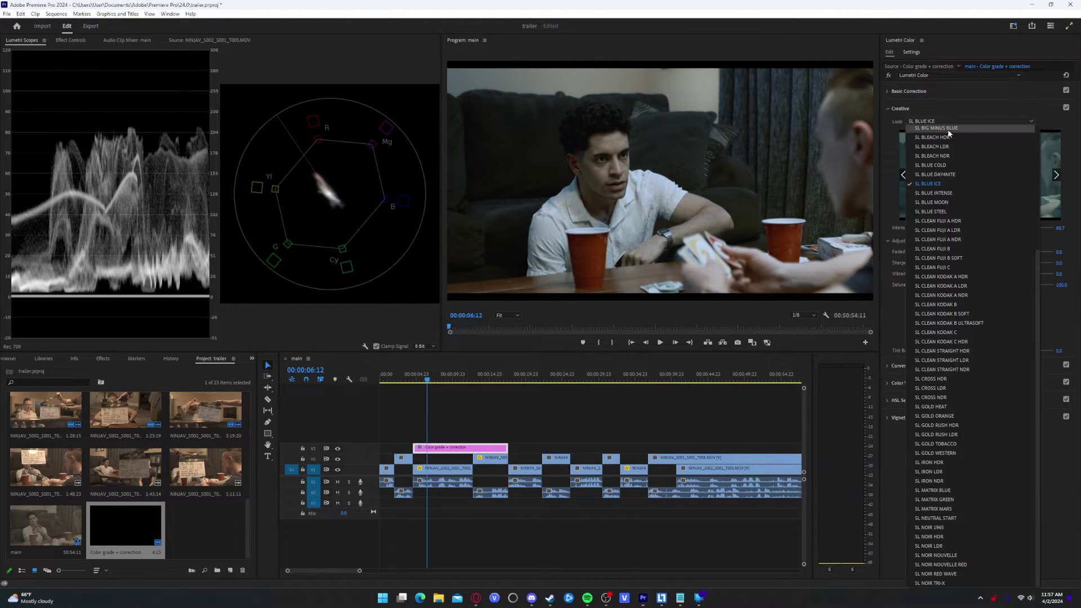
pyautogui.scroll(4, 940, 161)
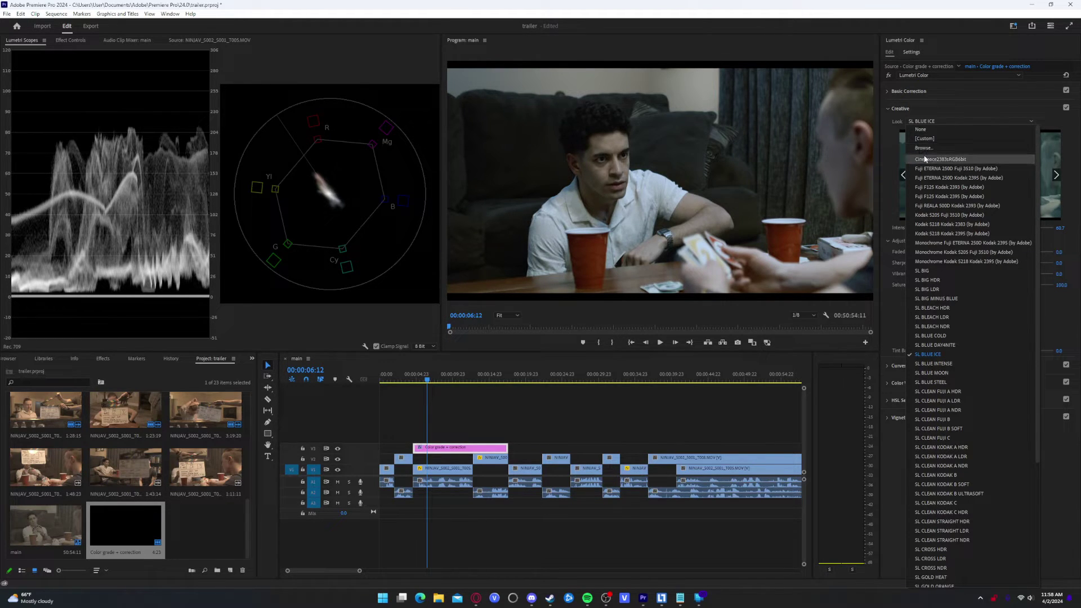
pyautogui.click(921, 130)
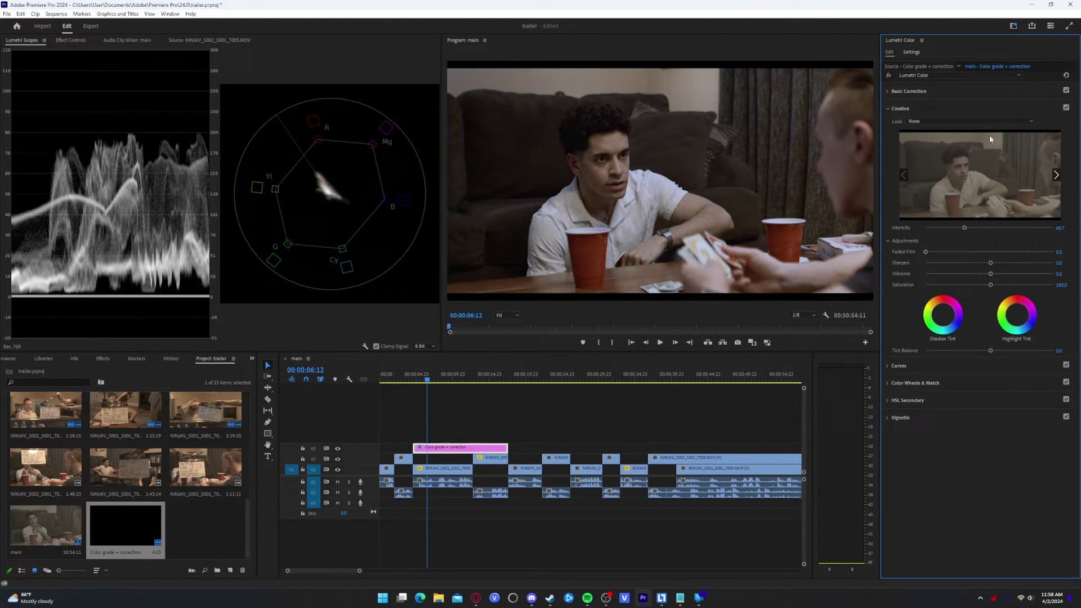
pyautogui.click(1061, 228)
pyautogui.write('100')
pyautogui.press('Return')
pyautogui.click(937, 107)
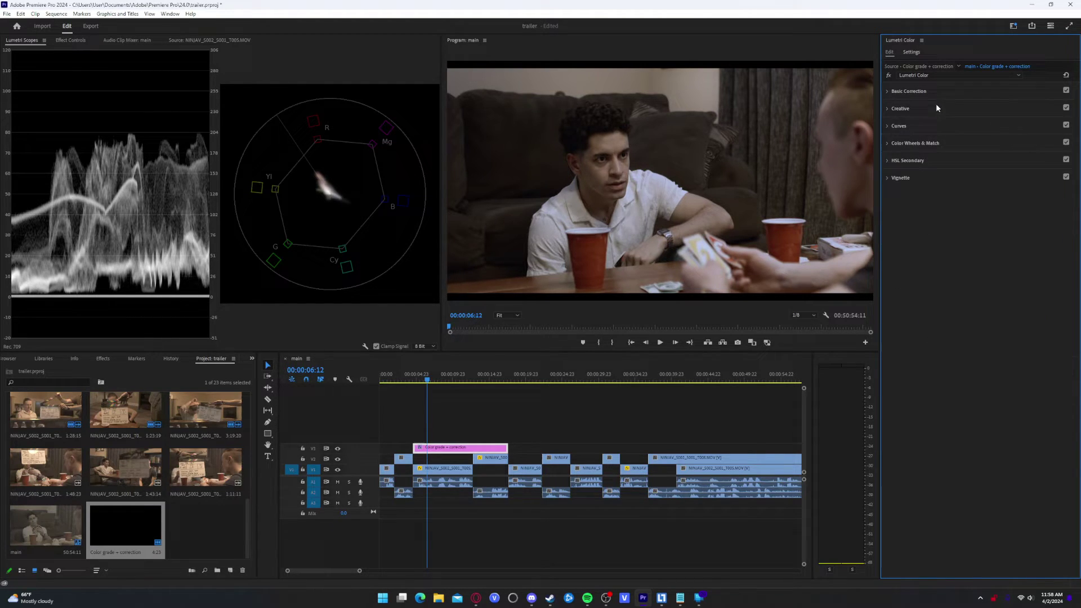
# - Shape the RGB master curve: shadows pulled down, midtones and highlights raised
pyautogui.click(916, 127)
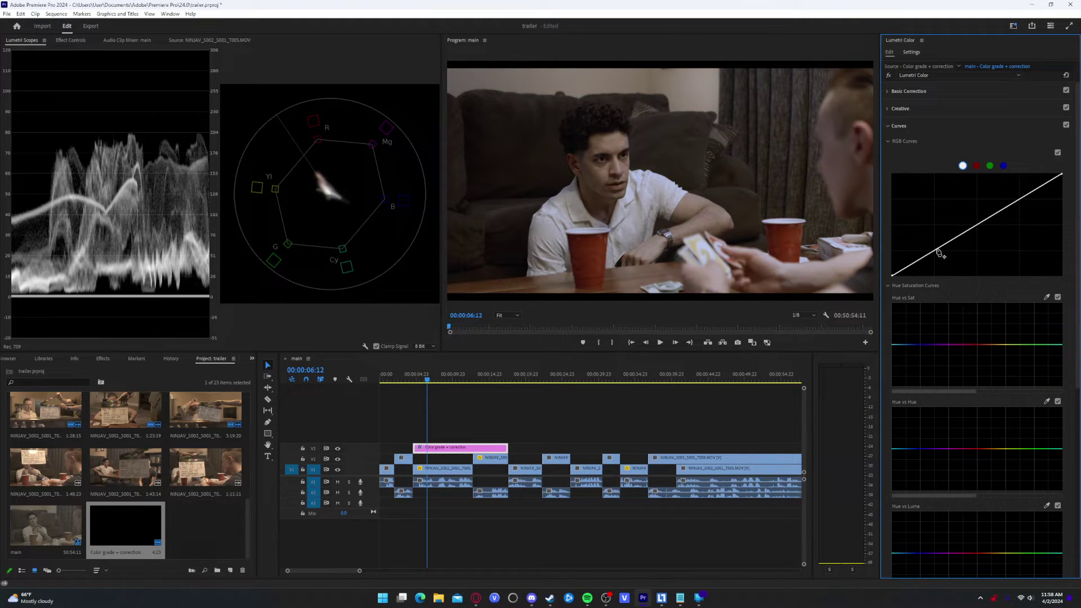
pyautogui.moveTo(939, 253); pyautogui.dragTo(934, 254)
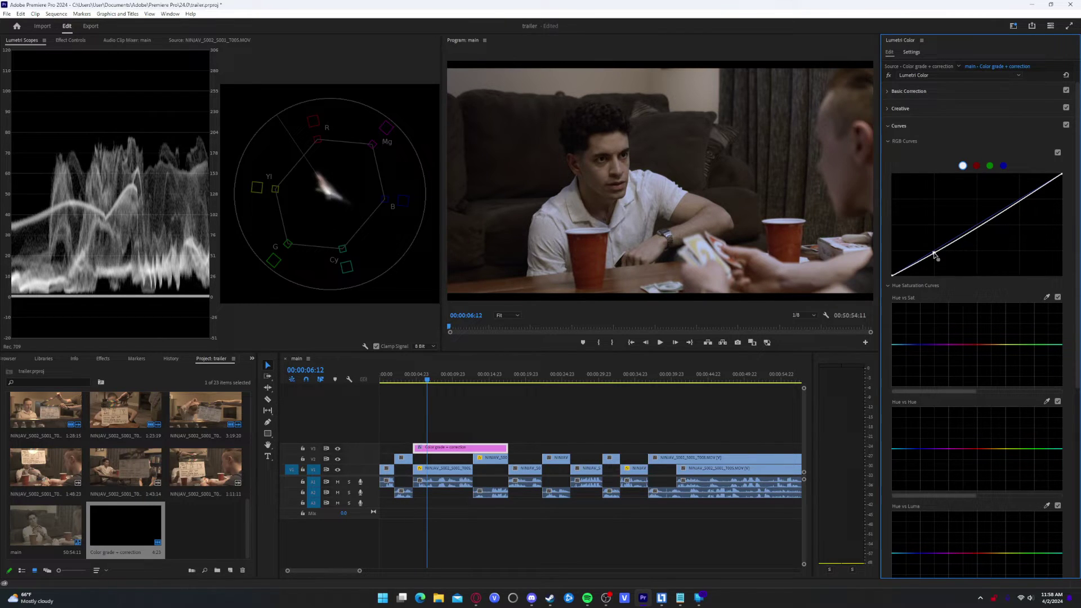
pyautogui.click(1033, 191)
pyautogui.moveTo(1034, 192); pyautogui.dragTo(1032, 192)
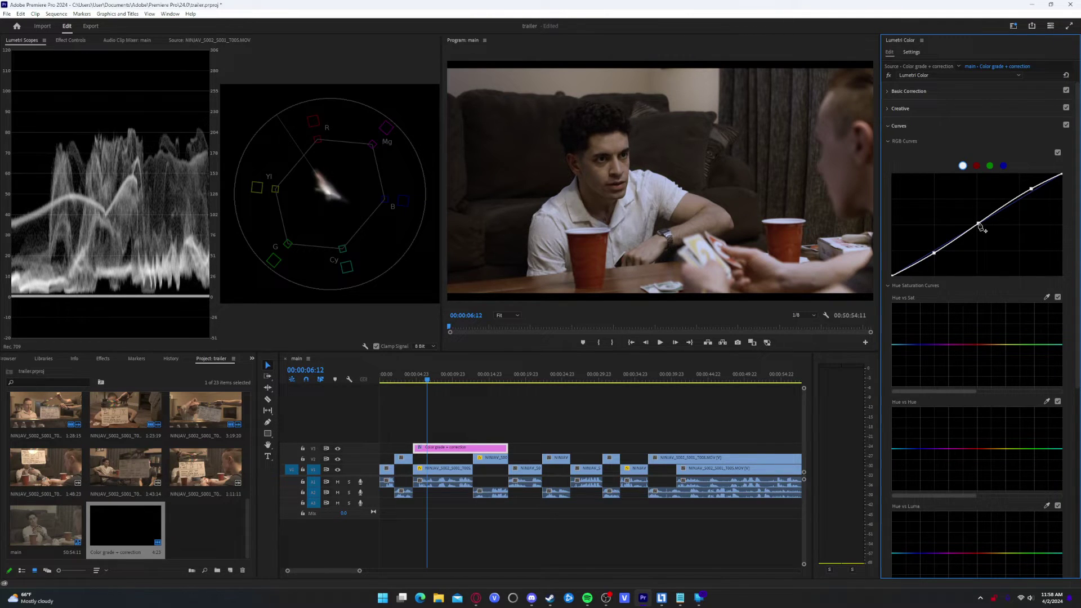
pyautogui.moveTo(980, 226); pyautogui.dragTo(979, 219)
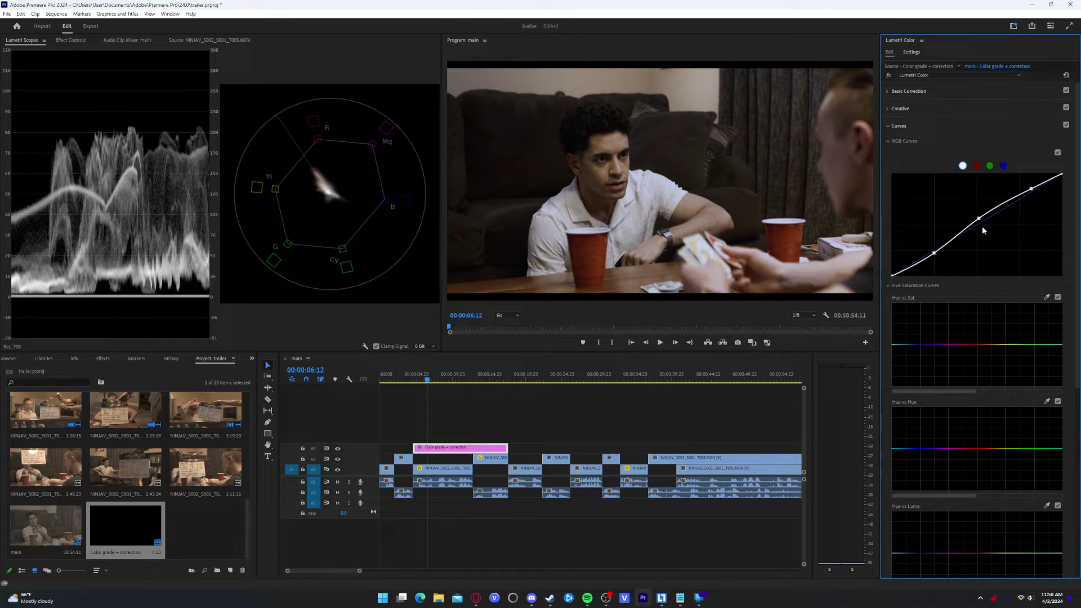
pyautogui.moveTo(981, 223); pyautogui.dragTo(979, 220)
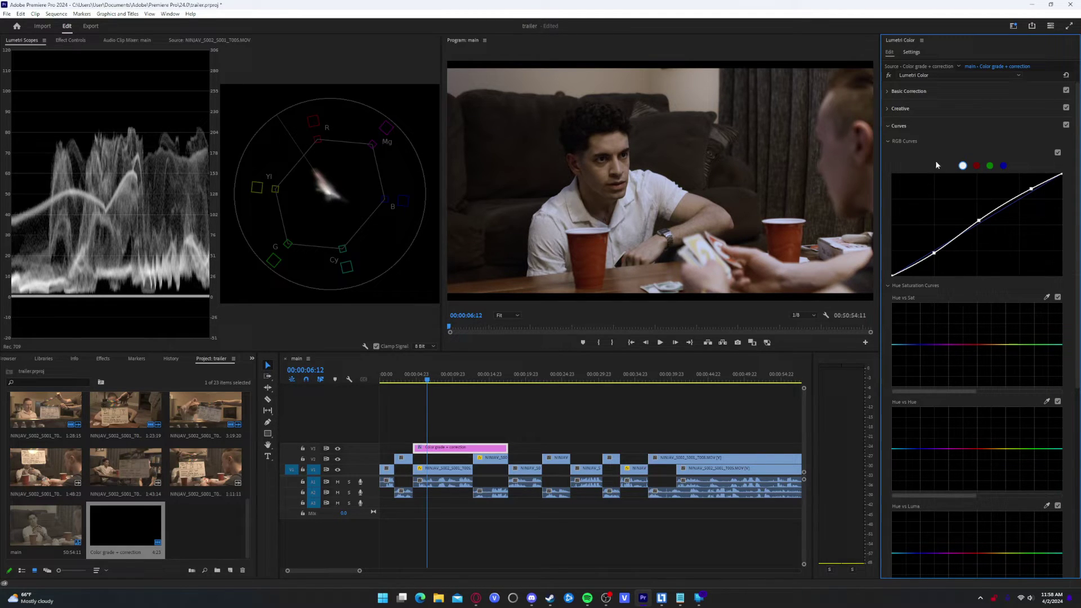
# - Collapse Curves and zoom the Program monitor to 50%
pyautogui.click(899, 127)
pyautogui.click(501, 315)
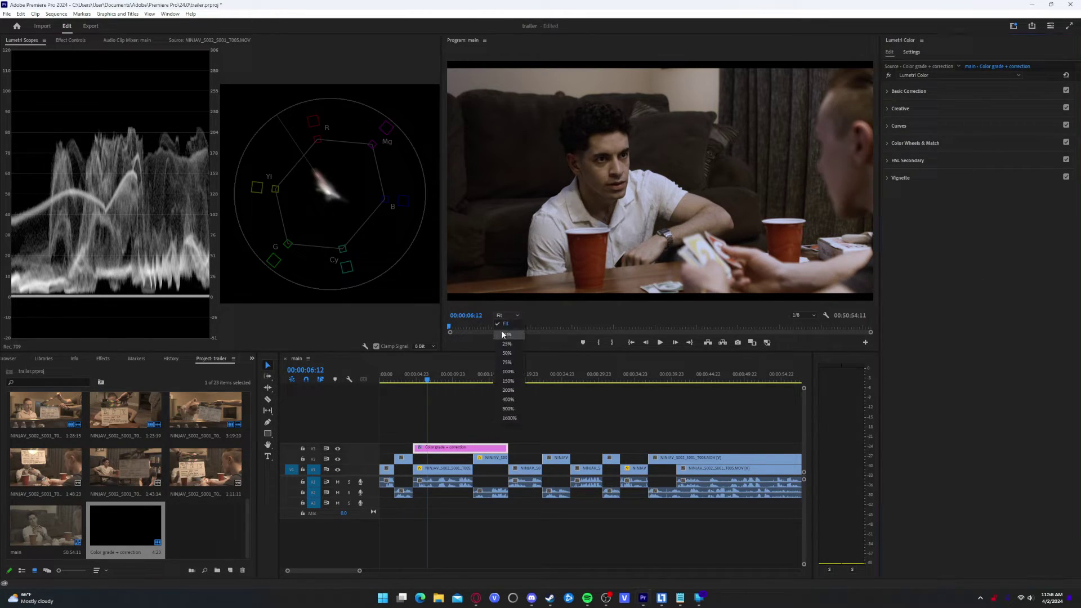
pyautogui.click(507, 353)
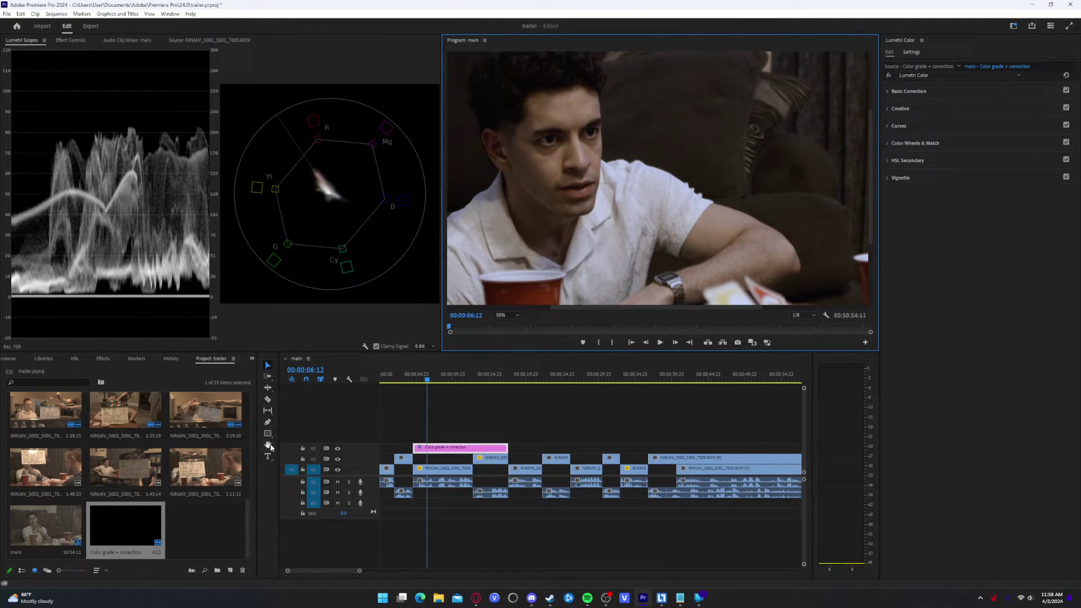
pyautogui.click(510, 315)
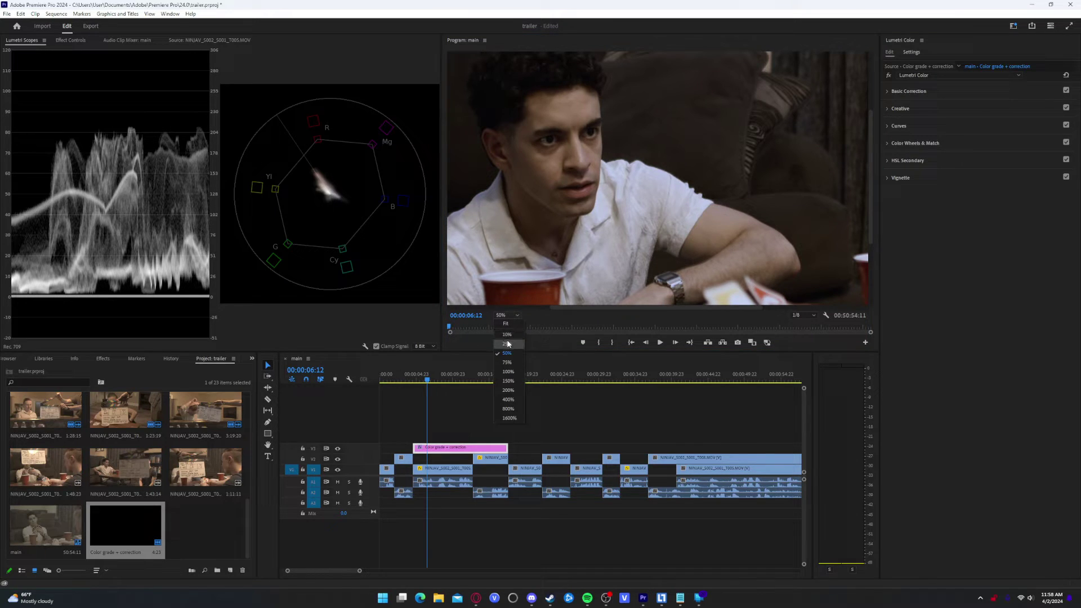
pyautogui.click(507, 344)
pyautogui.click(499, 316)
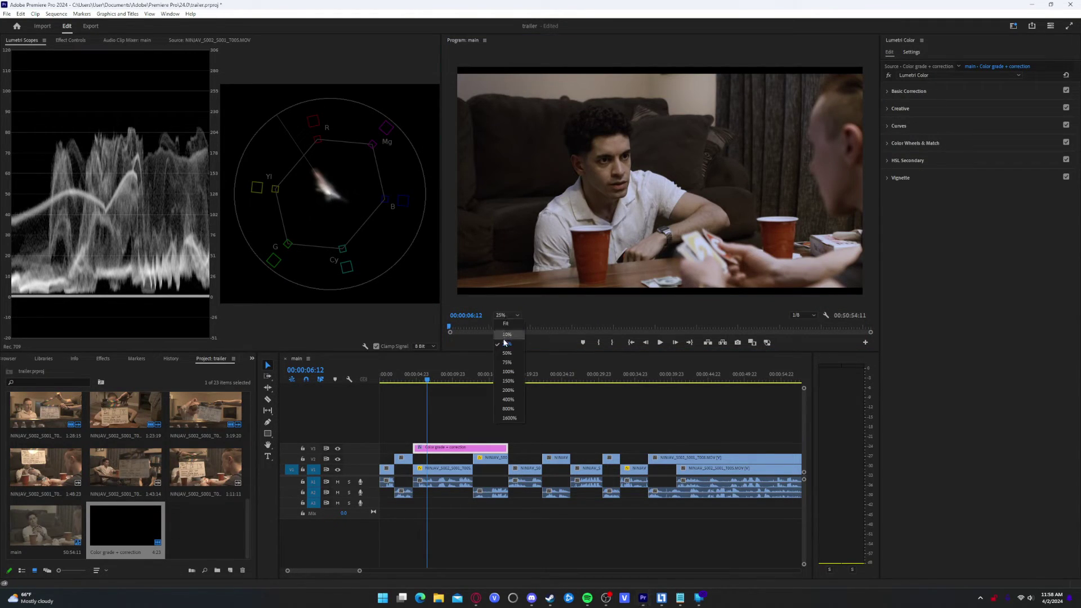
pyautogui.click(506, 353)
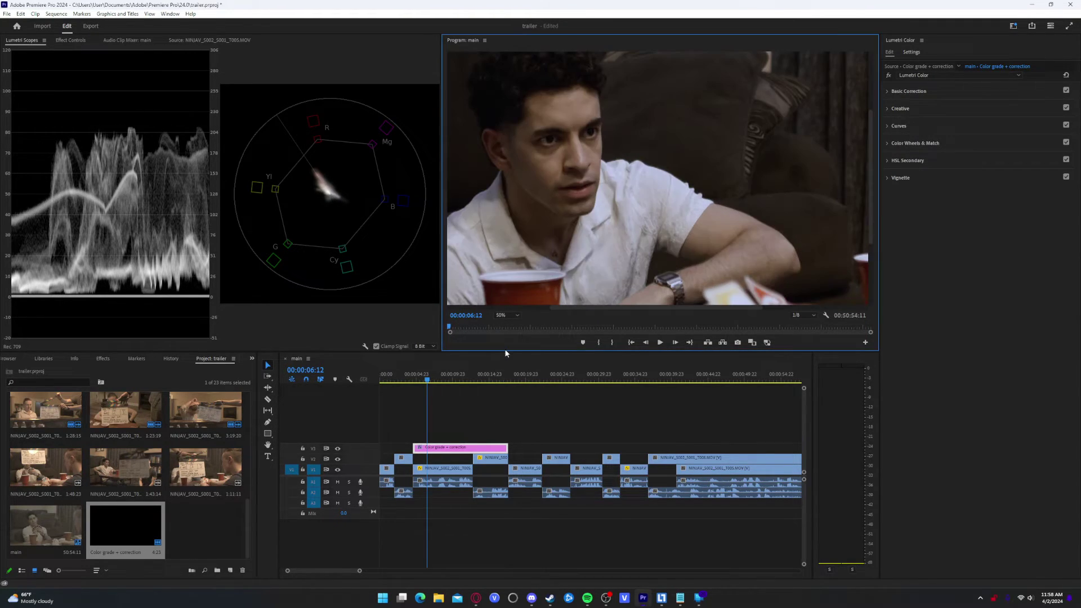
# - Pan to the actor's face, step back a few frames, and inspect it at 75%
pyautogui.click(268, 446)
pyautogui.moveTo(583, 231); pyautogui.dragTo(648, 305)
pyautogui.press('Left')
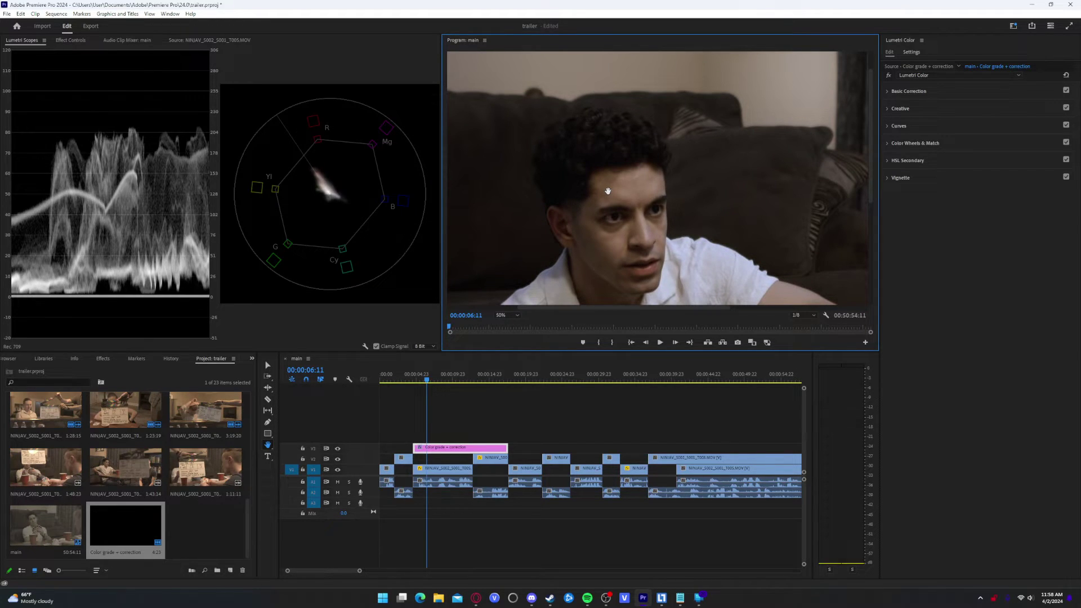
pyautogui.press('Left')
pyautogui.hotkey('shift', 'Left')
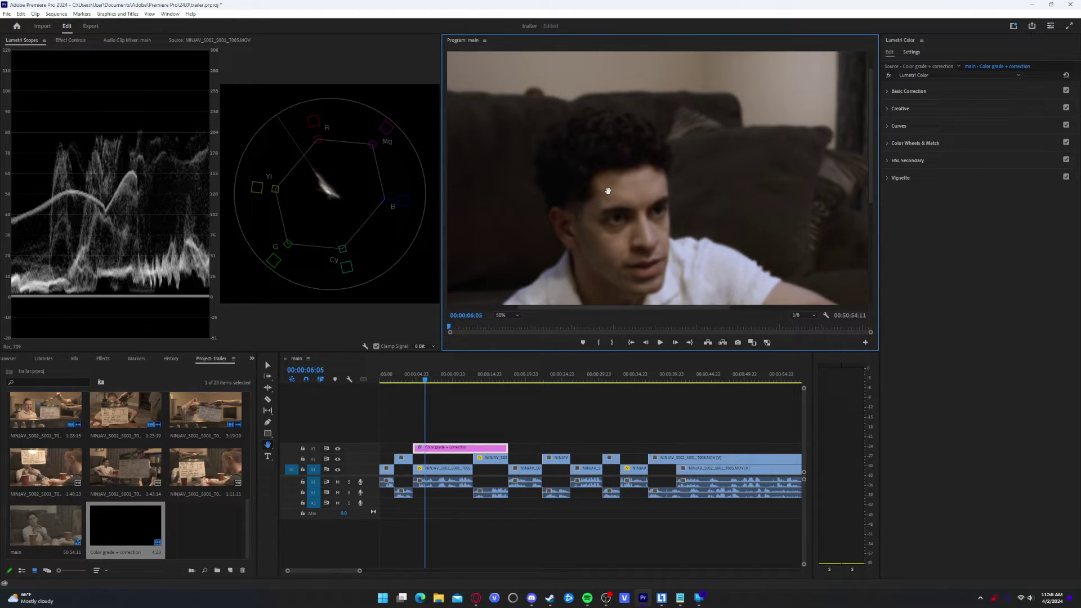
pyautogui.click(518, 315)
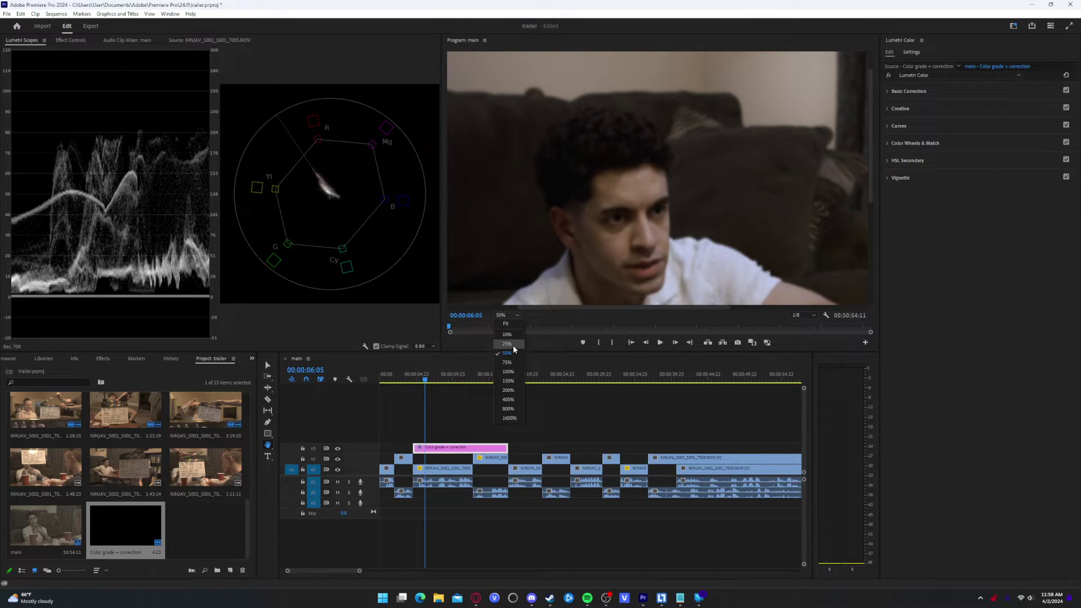
pyautogui.click(506, 362)
pyautogui.moveTo(541, 112); pyautogui.dragTo(574, 187)
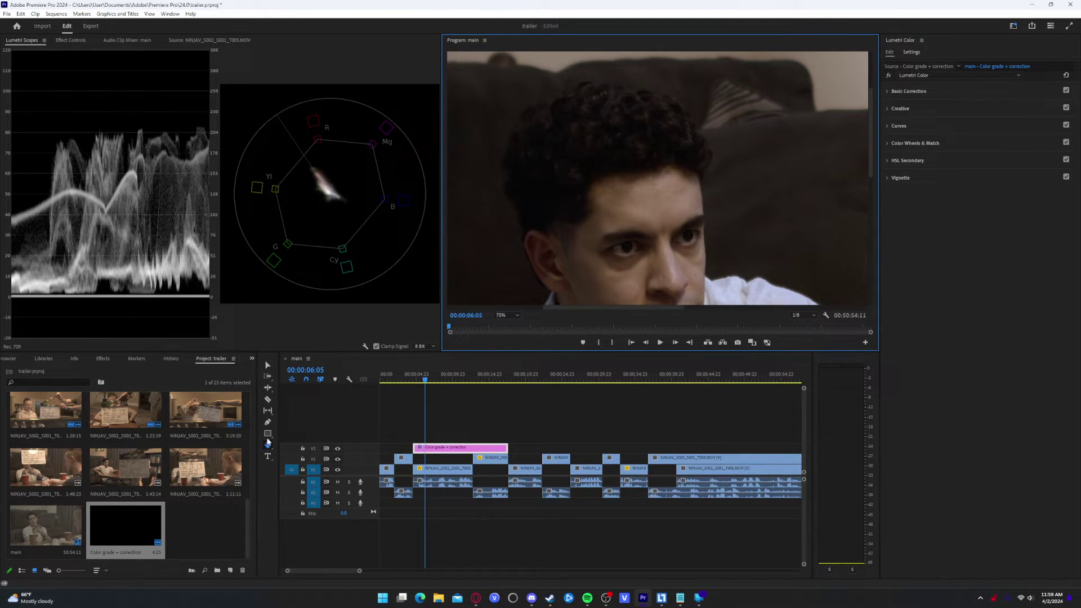
# - Return to the Selection tool, fit the Program monitor, and save the project
pyautogui.click(267, 365)
pyautogui.click(507, 315)
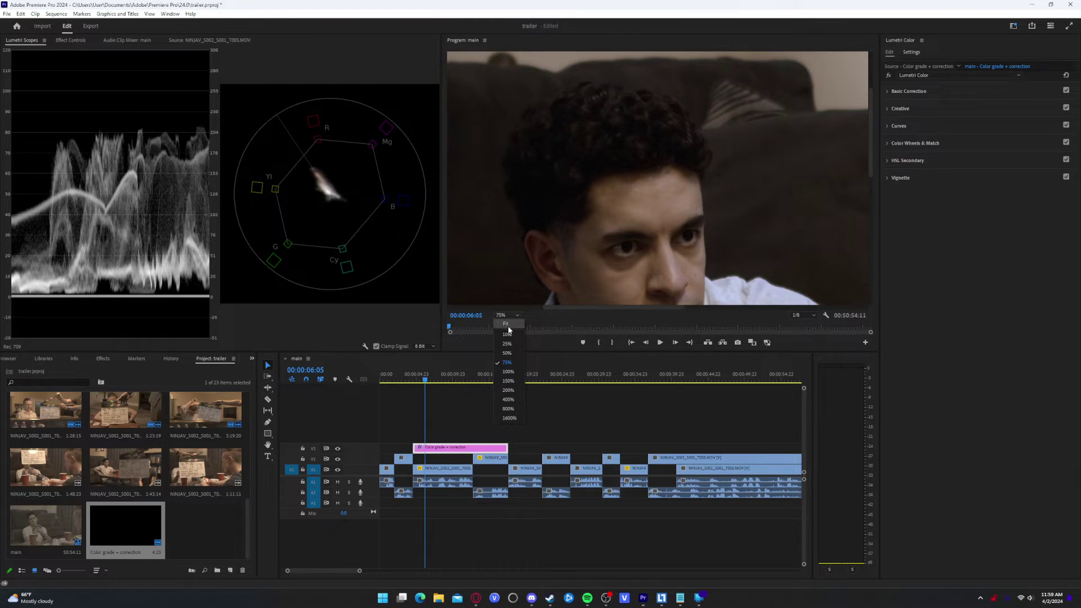
pyautogui.click(506, 325)
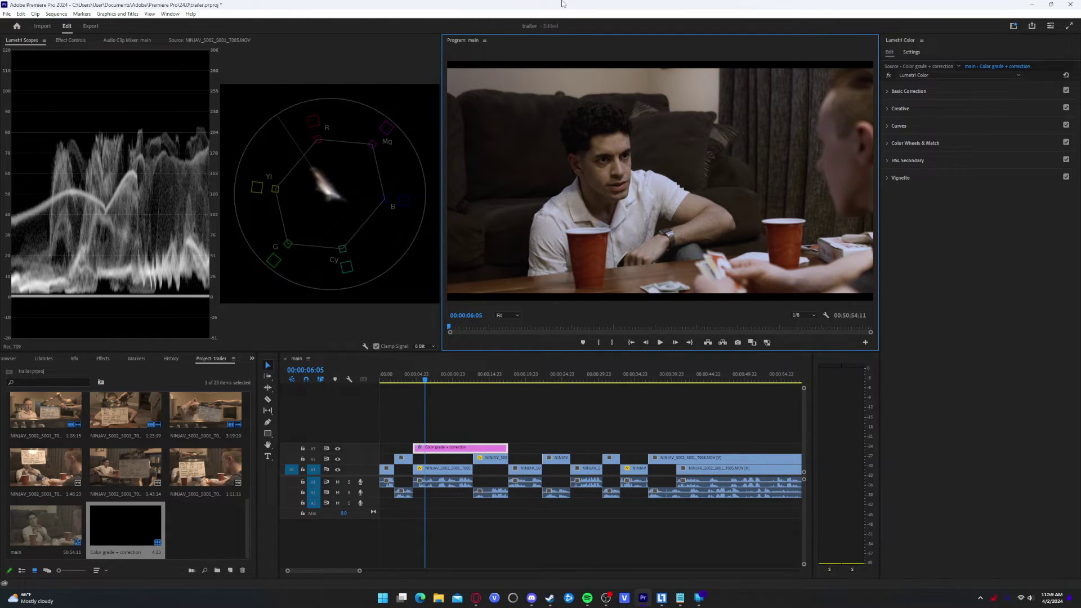
pyautogui.hotkey('ctrl', 's')
pyautogui.click(15, 93)
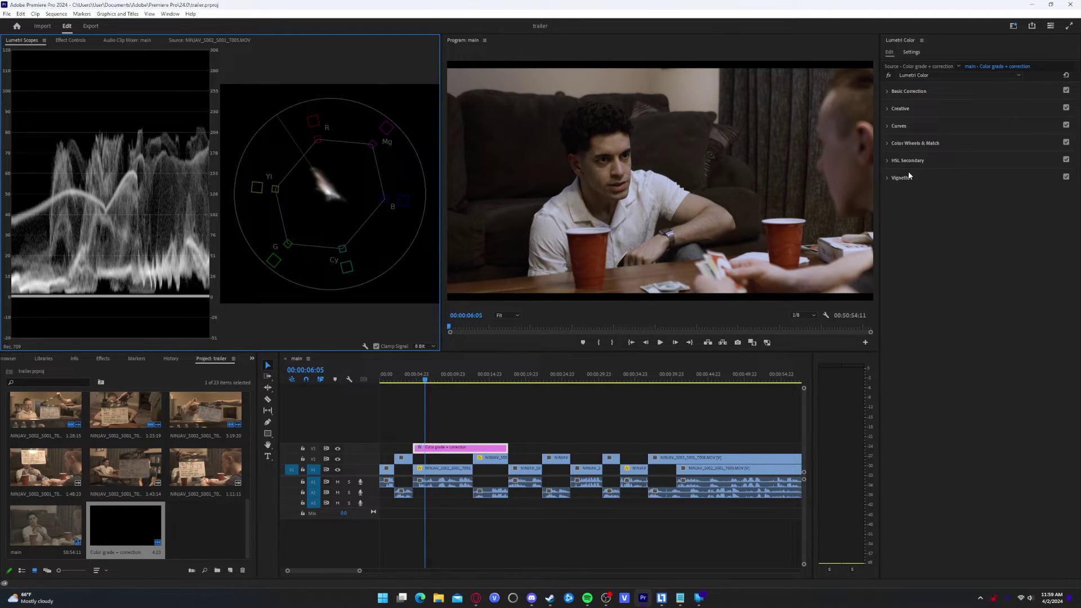
# - In Color Wheels & Match, lift the Highlights slider and nudge the Shadows wheel toward neutral
pyautogui.click(907, 128)
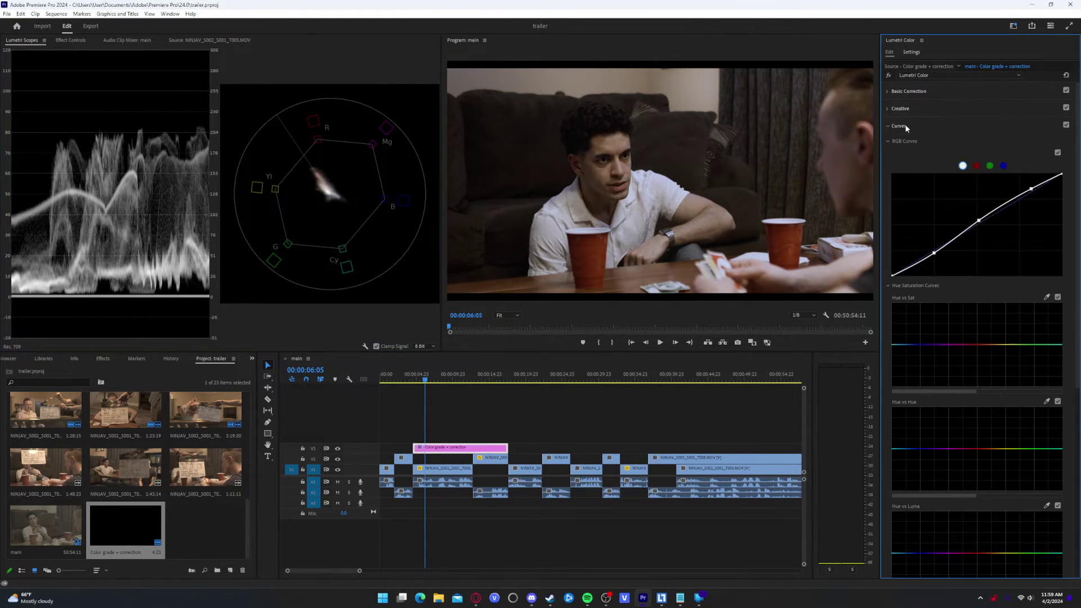
pyautogui.click(899, 126)
pyautogui.click(901, 144)
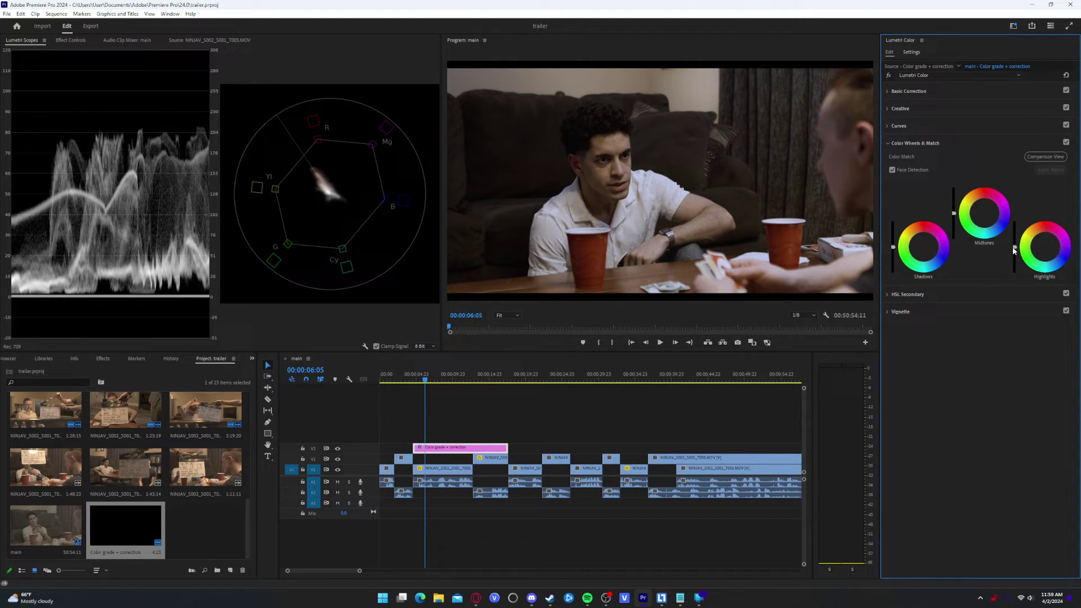
pyautogui.moveTo(1014, 246)
pyautogui.mouseDown()
pyautogui.moveTo(1015, 222)
pyautogui.moveTo(1015, 240)
pyautogui.mouseUp()
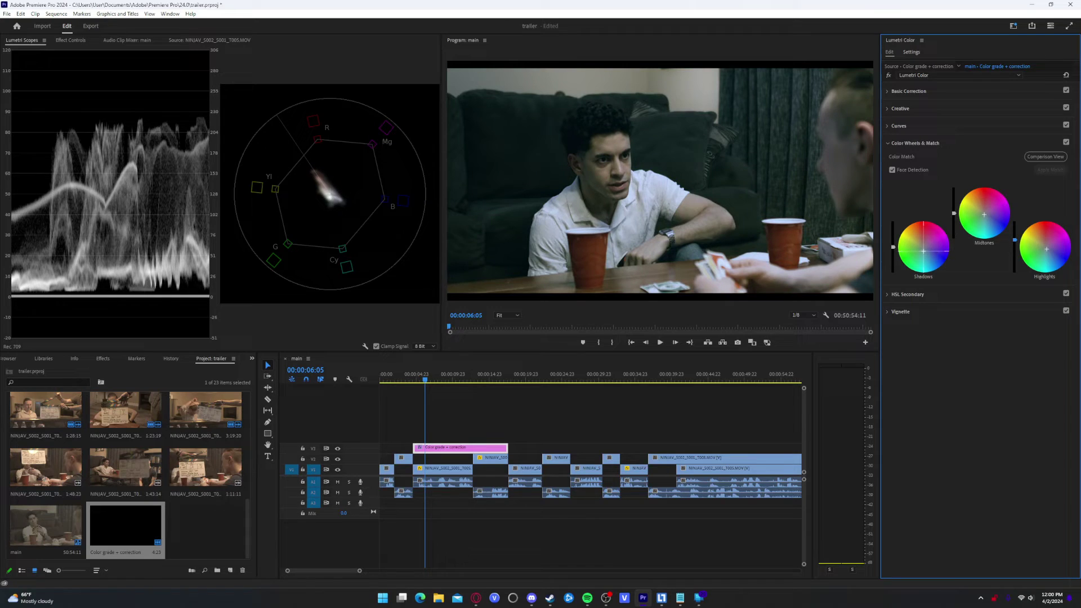
pyautogui.moveTo(923, 250); pyautogui.dragTo(925, 252)
# - Add a subtle -0.2 vignette Amount
pyautogui.click(903, 143)
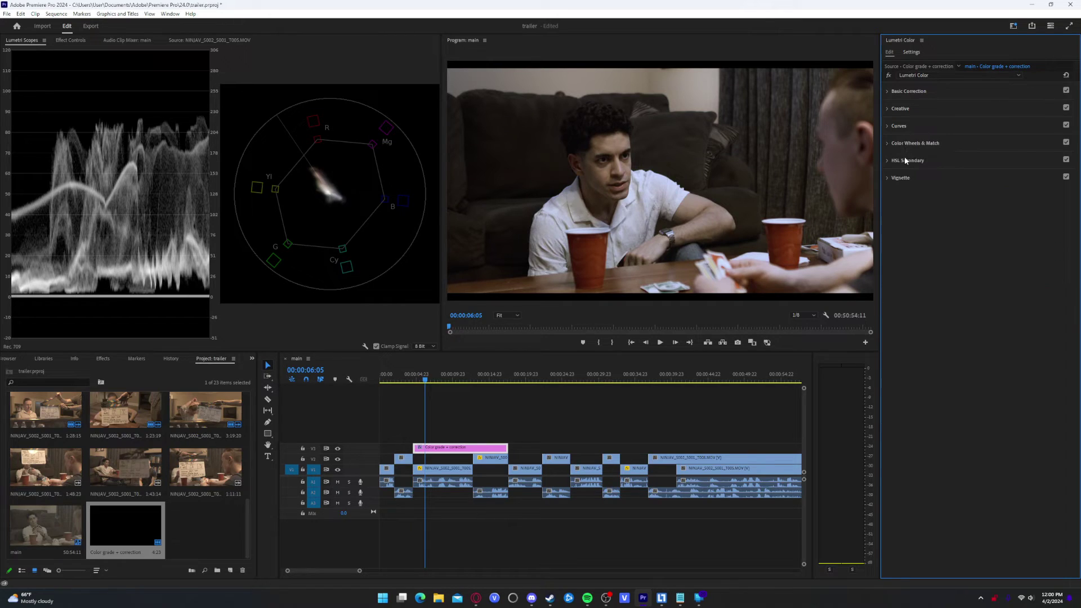
pyautogui.click(906, 161)
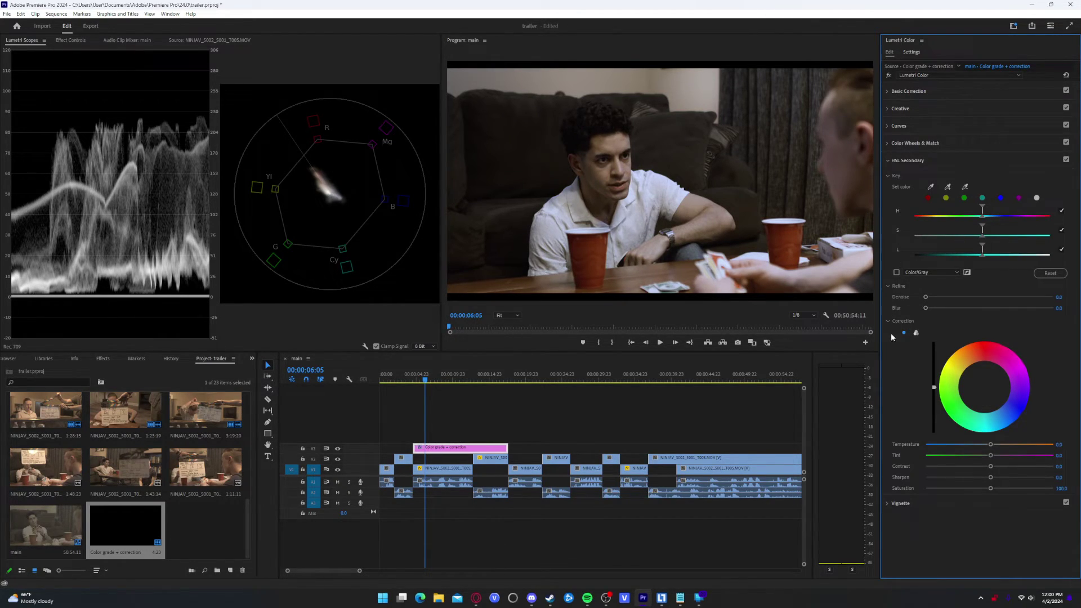
pyautogui.click(903, 162)
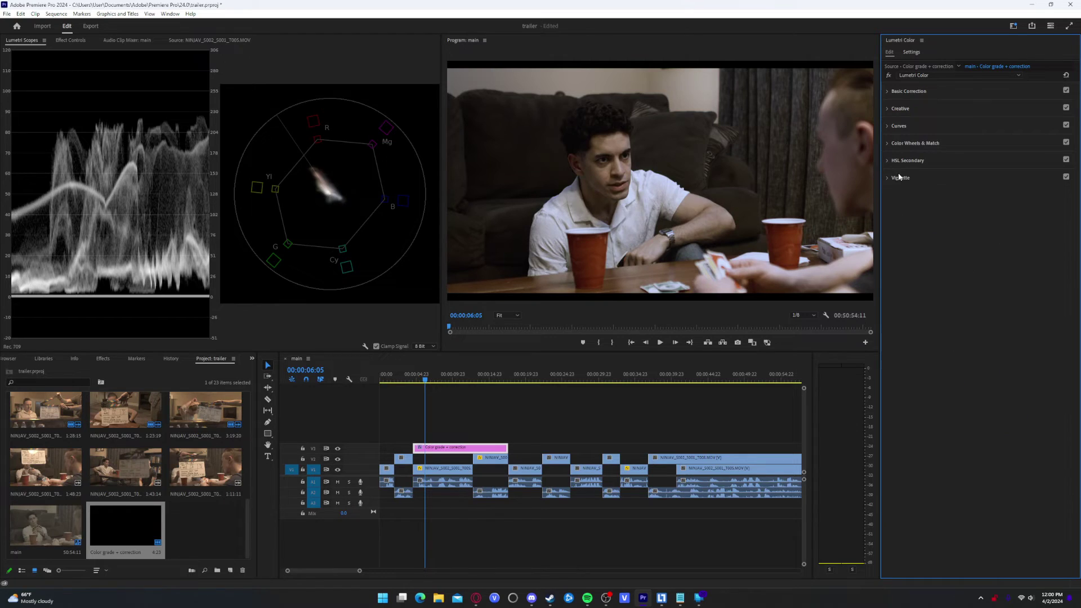
pyautogui.click(931, 177)
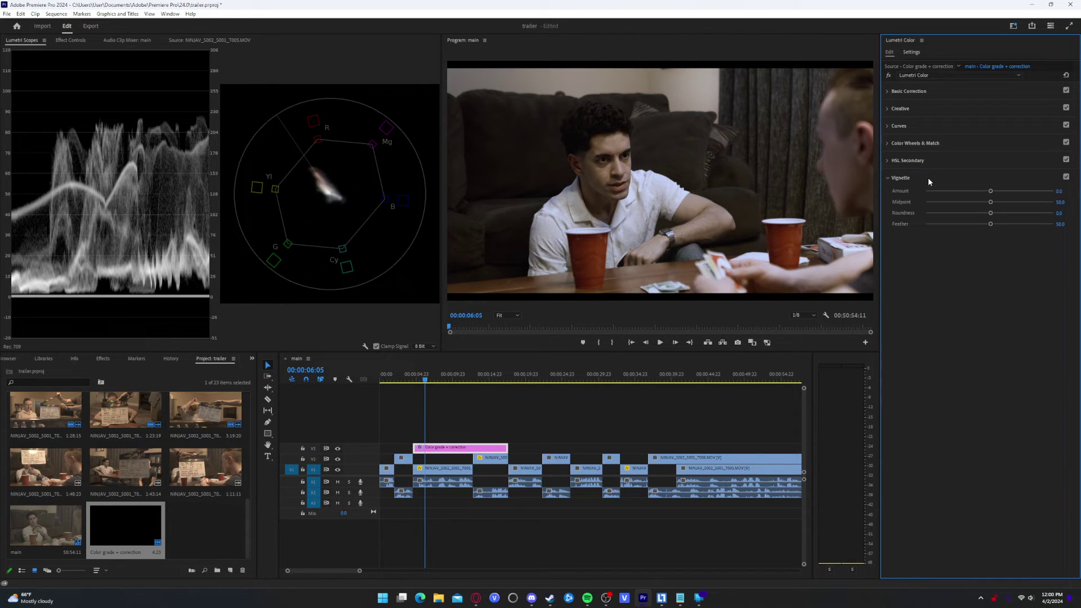
pyautogui.moveTo(991, 193); pyautogui.dragTo(987, 194)
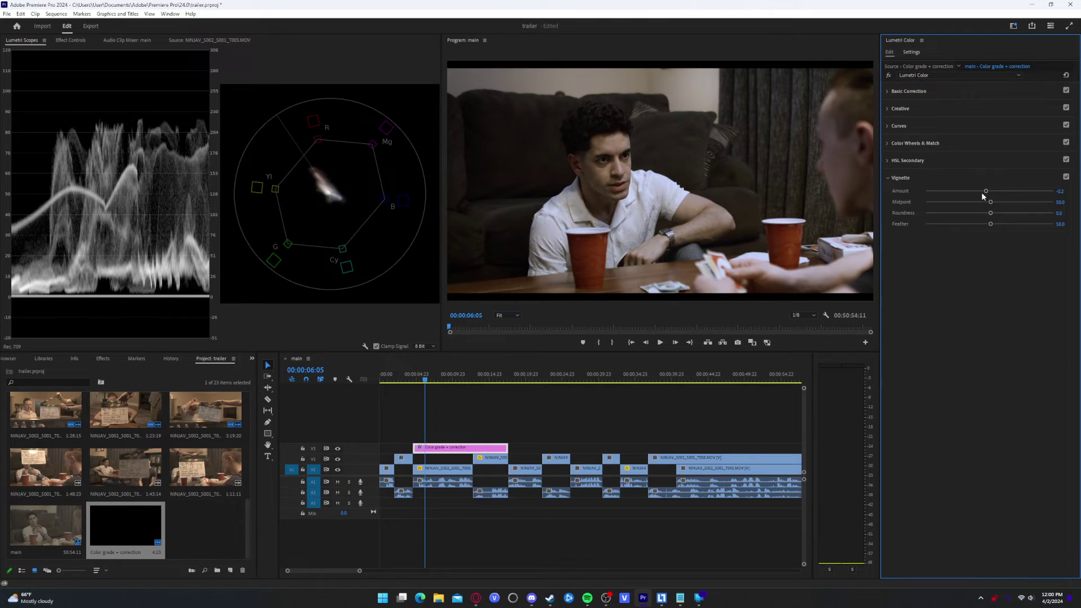
pyautogui.click(937, 179)
# - Raise Basic Correction Contrast to 27.4 and collapse the section
pyautogui.click(907, 92)
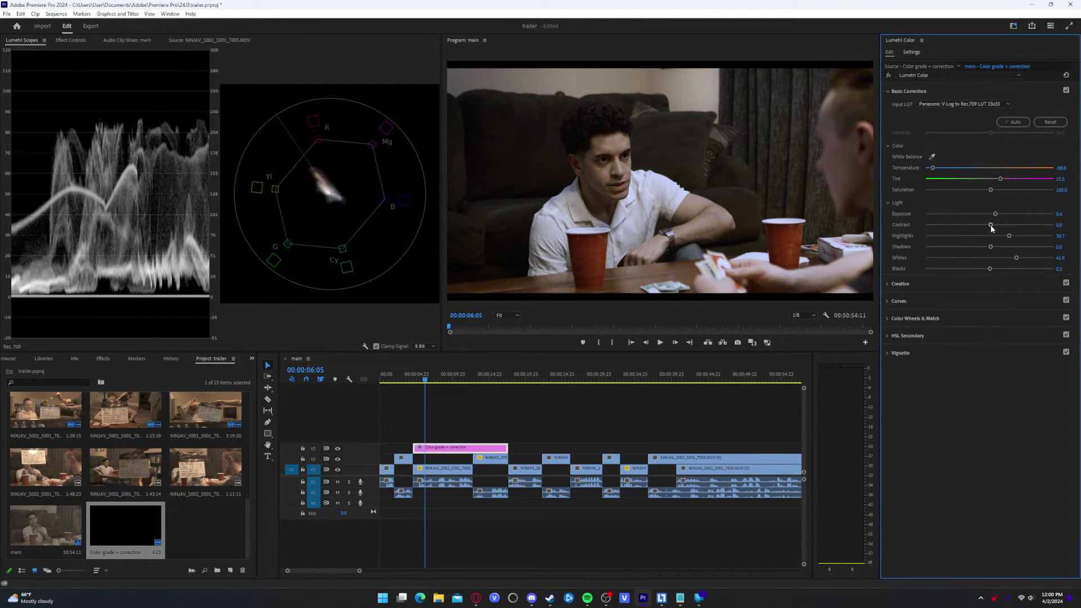
pyautogui.moveTo(991, 224); pyautogui.dragTo(1007, 225)
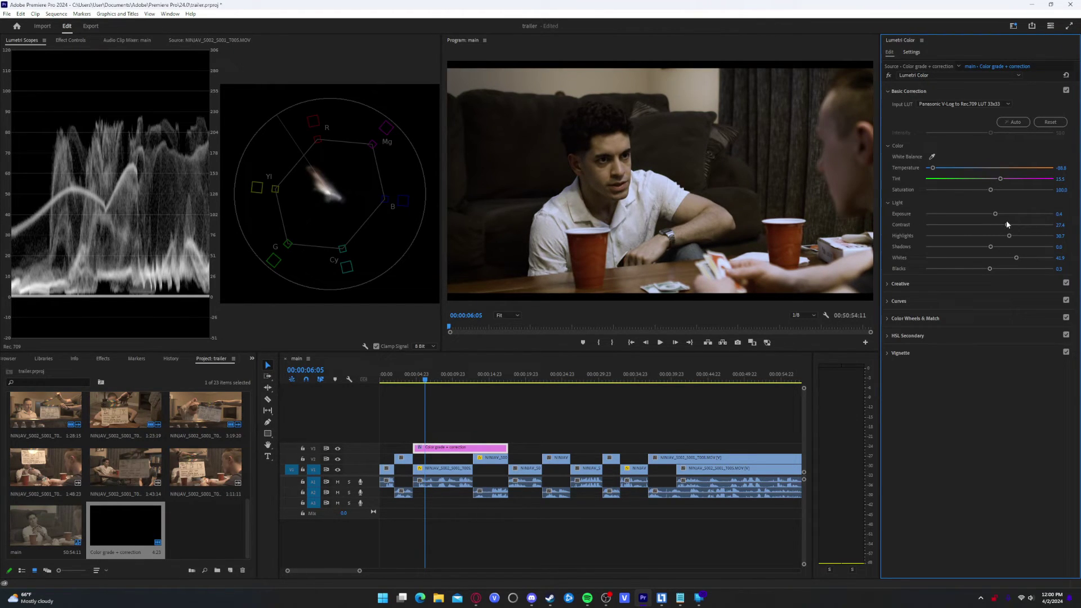
pyautogui.click(905, 93)
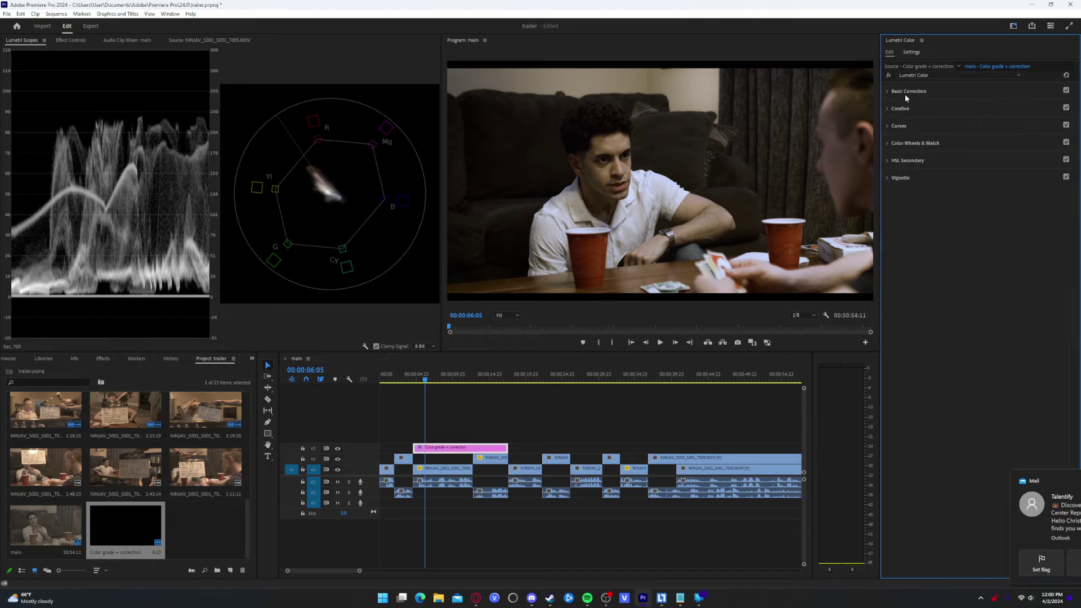
pyautogui.click(1063, 481)
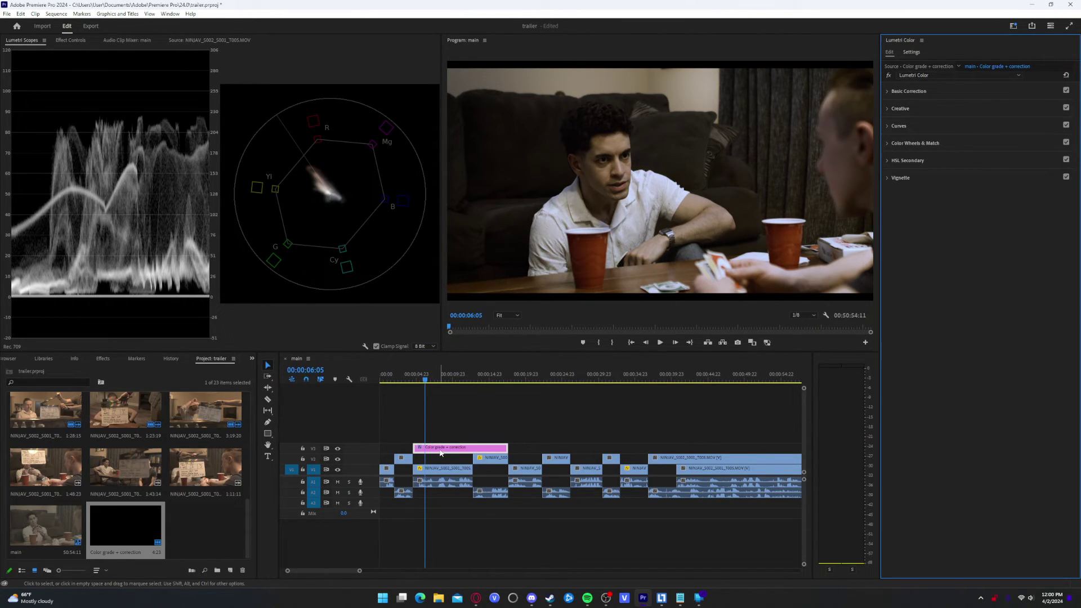
# - Move the V3 adjustment clip a few frames later, then scrub across its start to compare graded and ungraded frames
pyautogui.moveTo(441, 453); pyautogui.dragTo(471, 451)
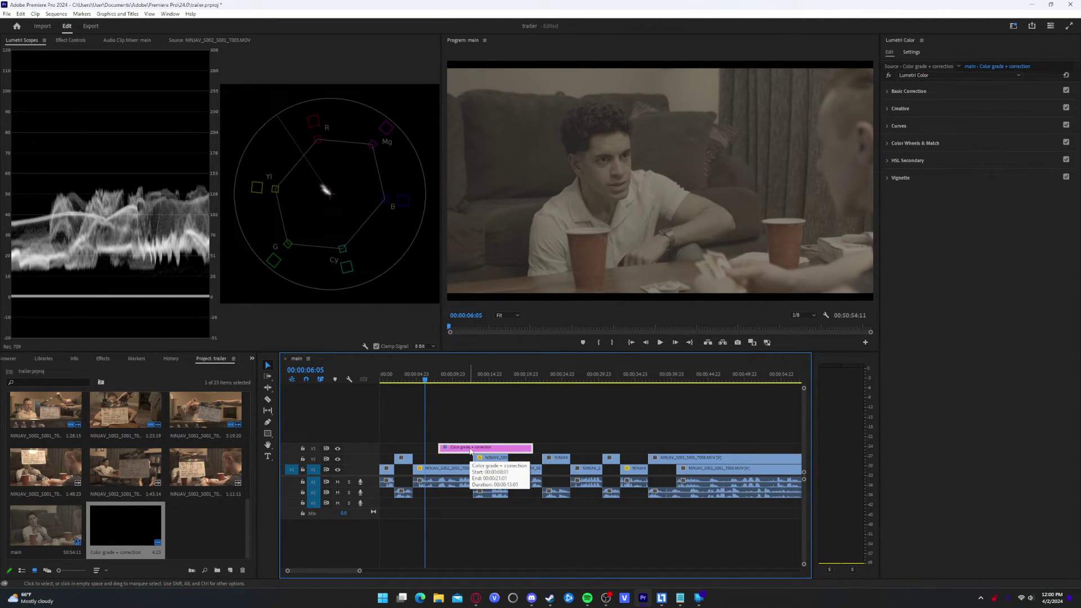
pyautogui.moveTo(469, 451); pyautogui.dragTo(463, 452)
pyautogui.click(432, 379)
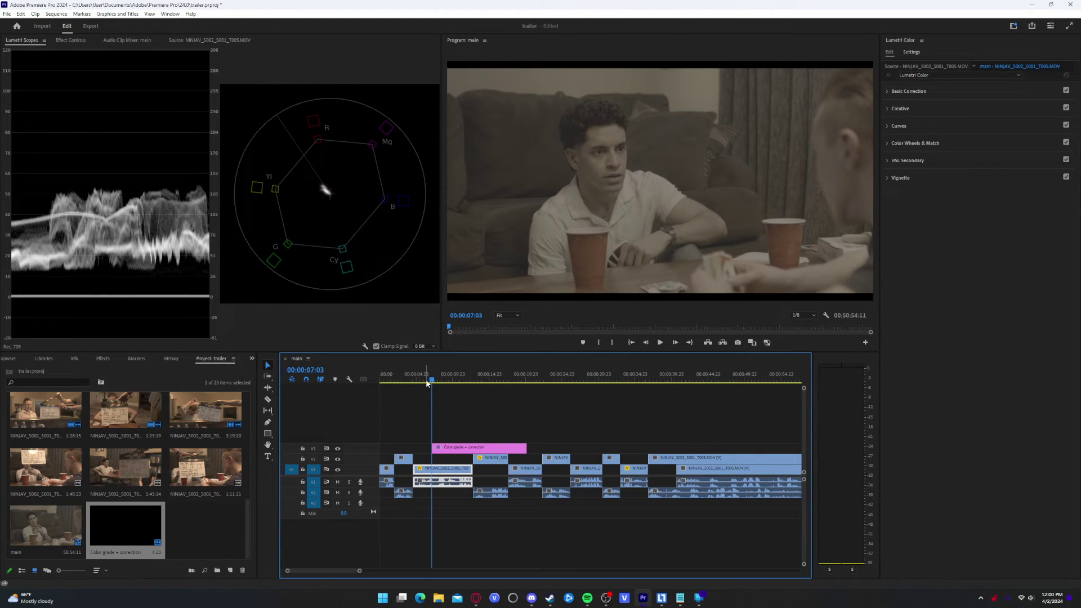
pyautogui.click(434, 381)
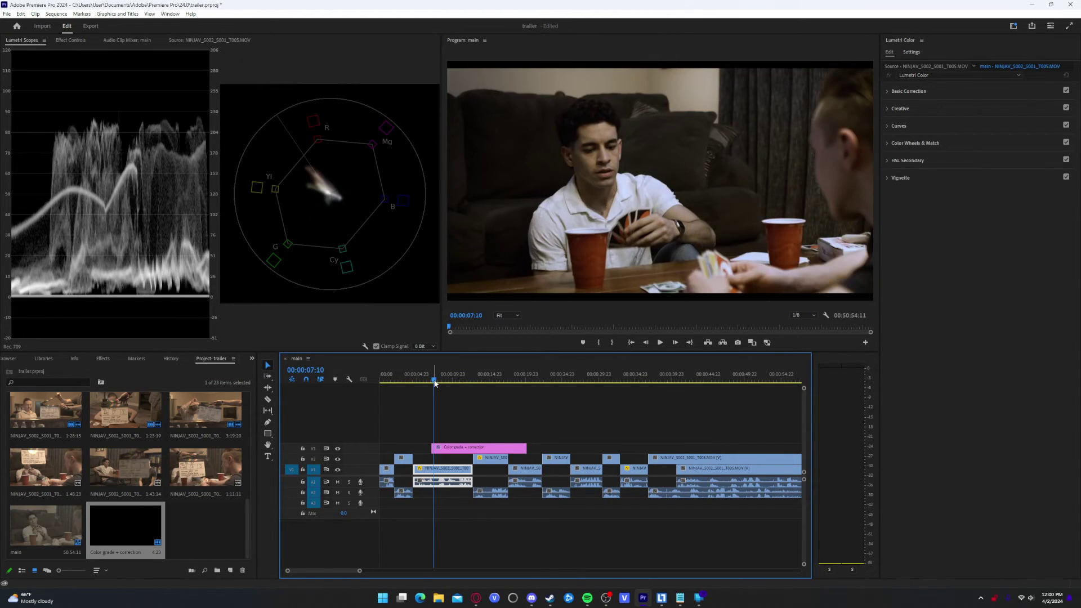
pyautogui.moveTo(434, 381); pyautogui.dragTo(439, 381)
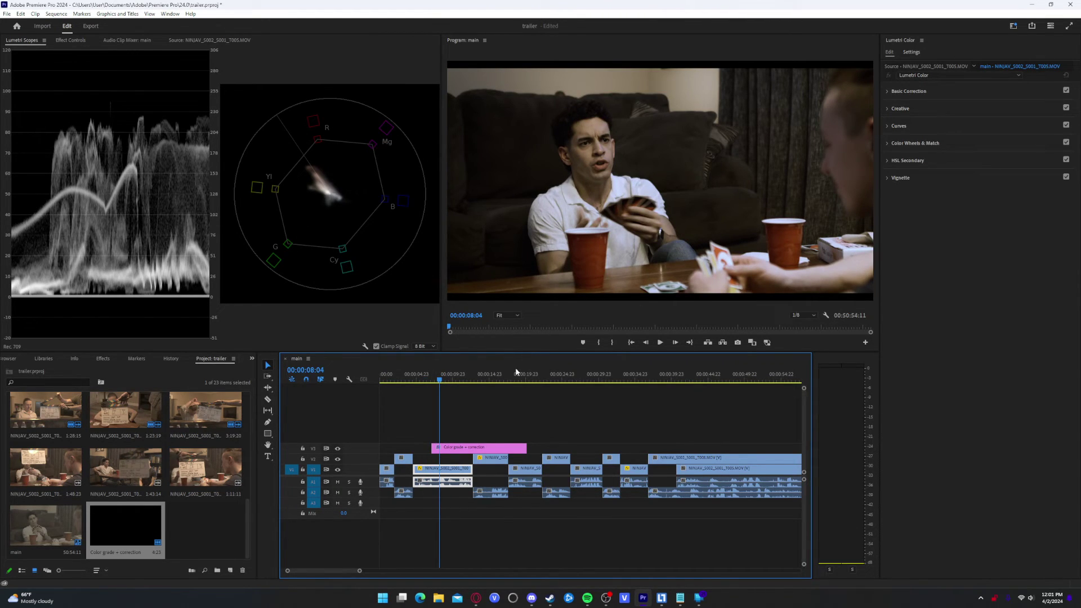
pyautogui.moveTo(438, 381); pyautogui.dragTo(438, 383)
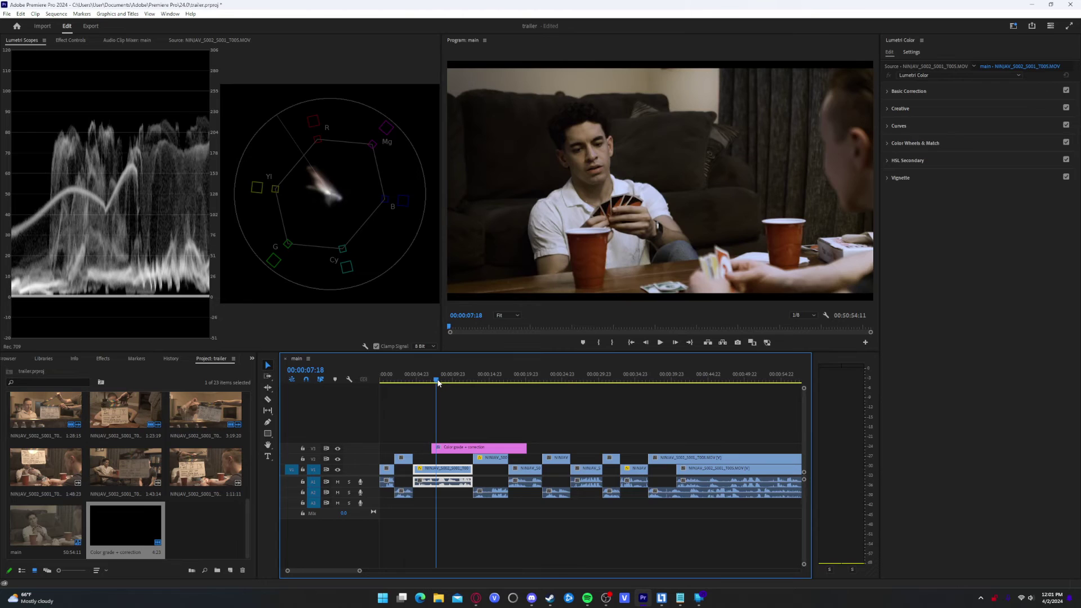
# - Set the Color grade + correction layer's Vignette Amount to -0.1
pyautogui.click(901, 178)
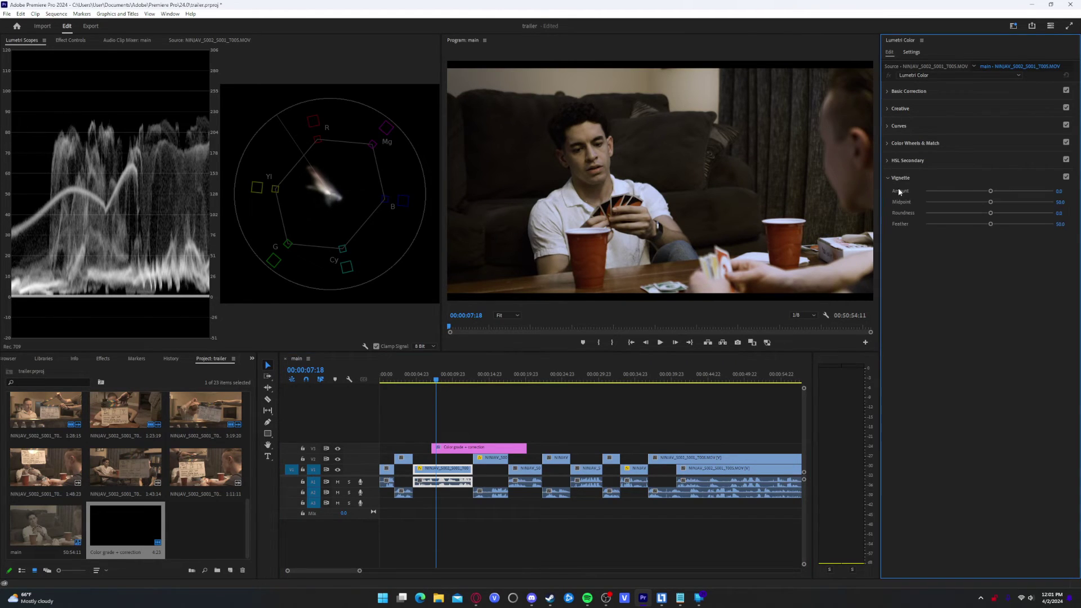
pyautogui.click(478, 448)
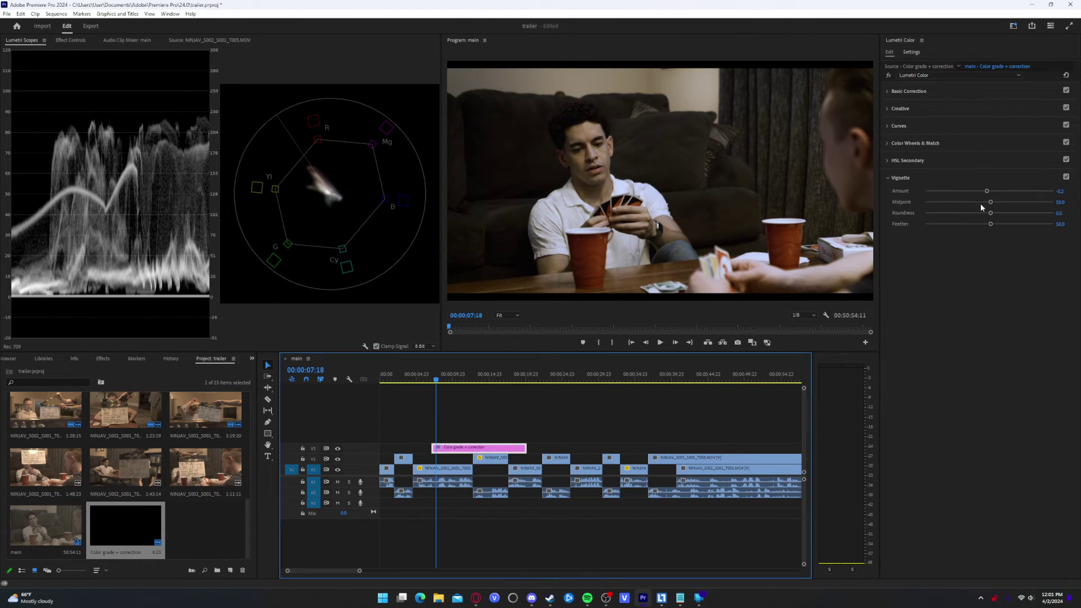
pyautogui.click(1060, 191)
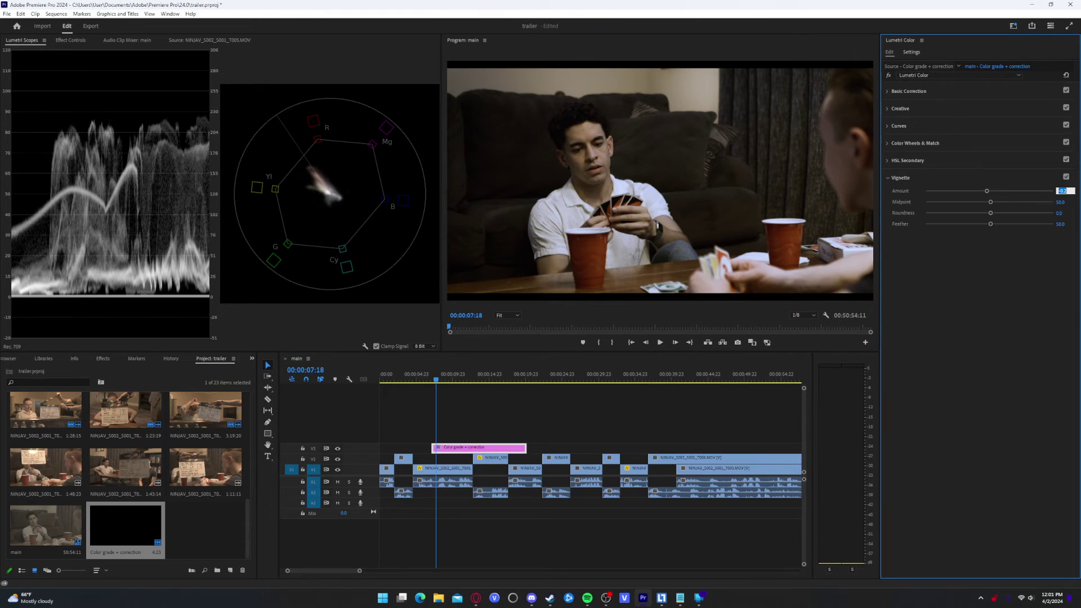
pyautogui.write('-0.1')
pyautogui.press('Return')
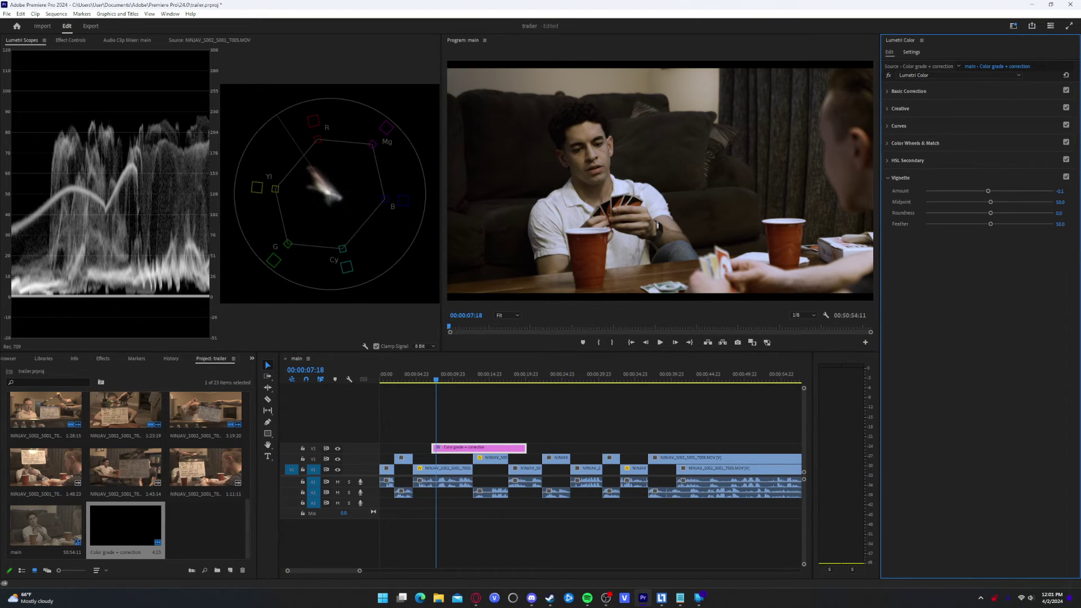
pyautogui.click(900, 175)
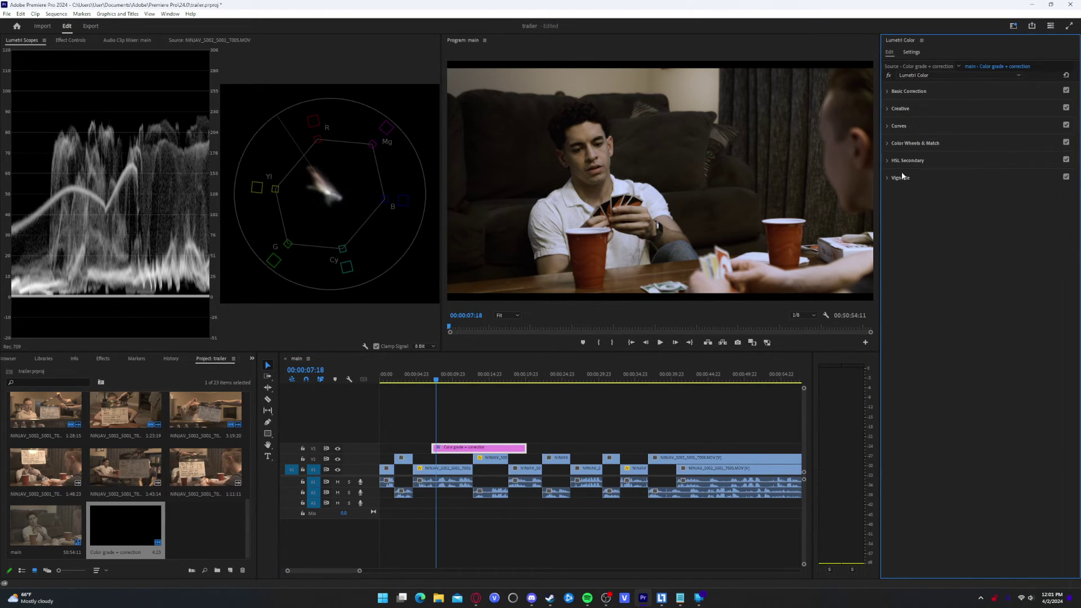
# - Reset the RGB curve, add gentle highlight and shadow points, and save the project
pyautogui.click(909, 128)
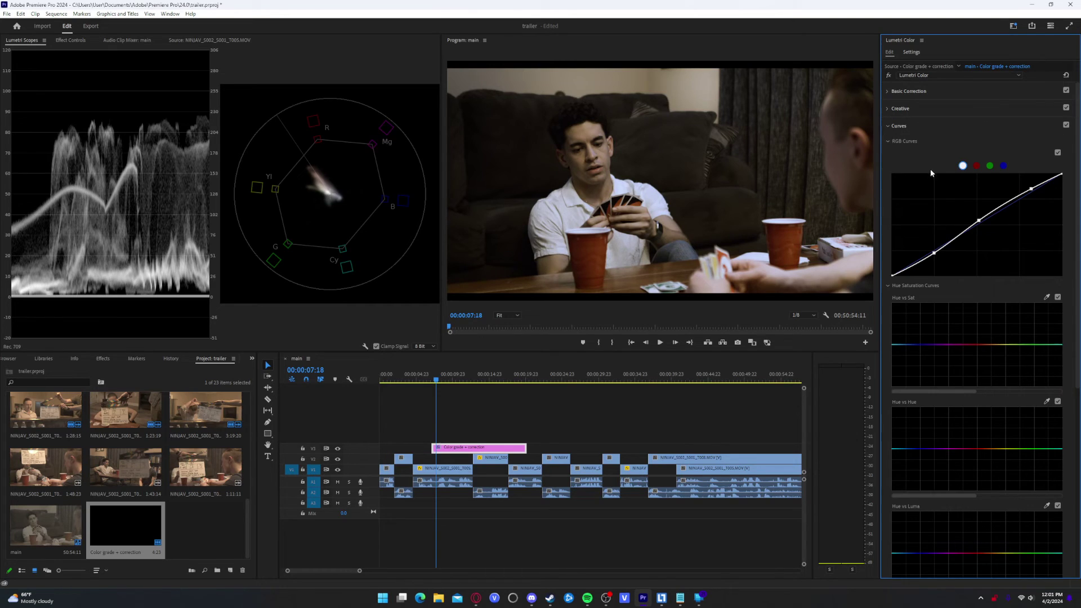
pyautogui.doubleClick(935, 253)
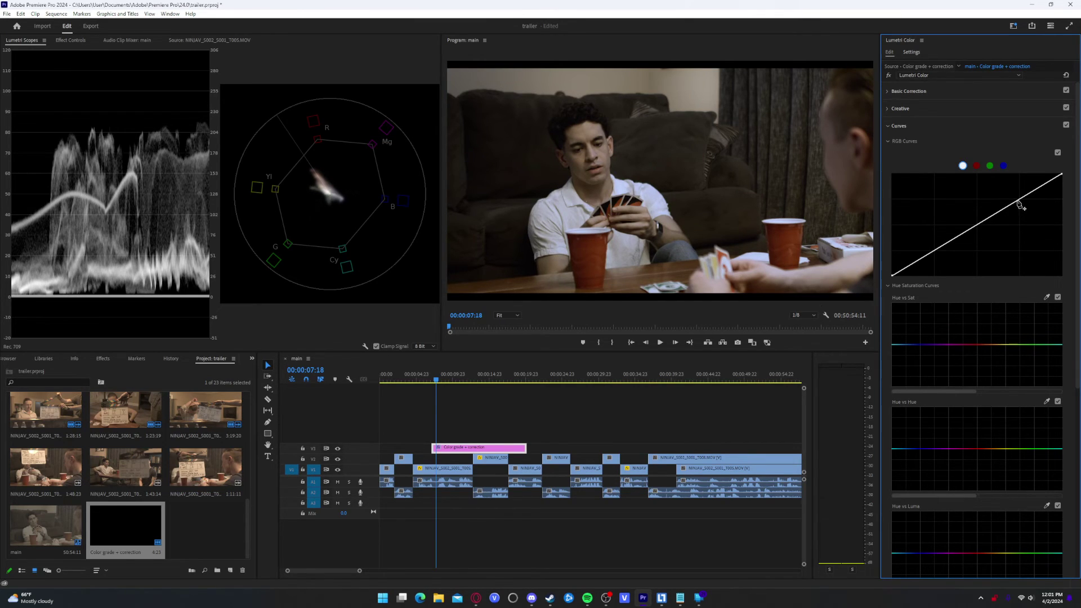
pyautogui.moveTo(1018, 202); pyautogui.dragTo(1016, 199)
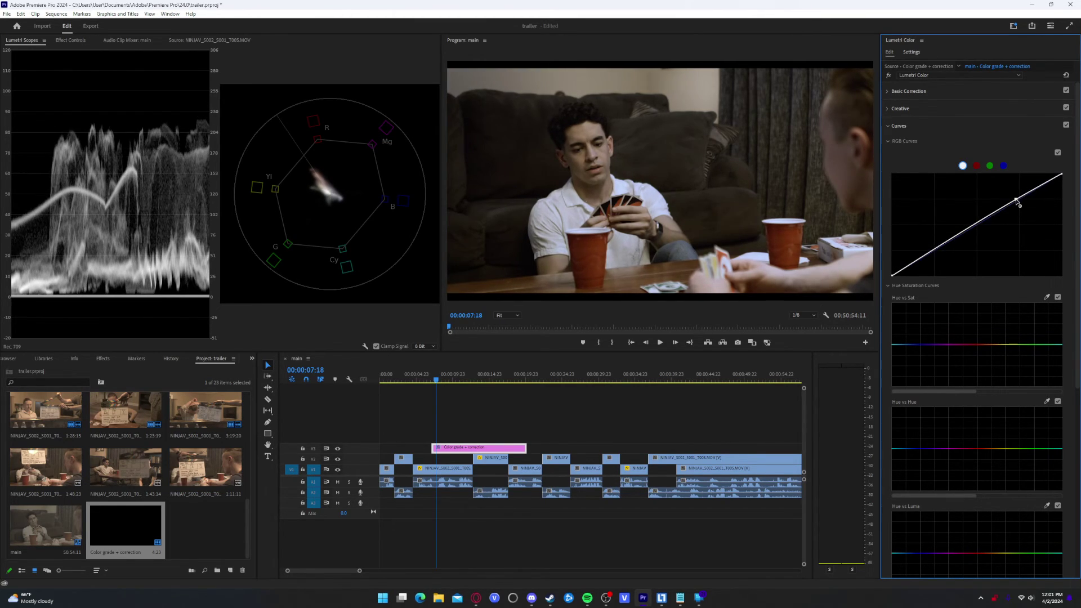
pyautogui.click(946, 246)
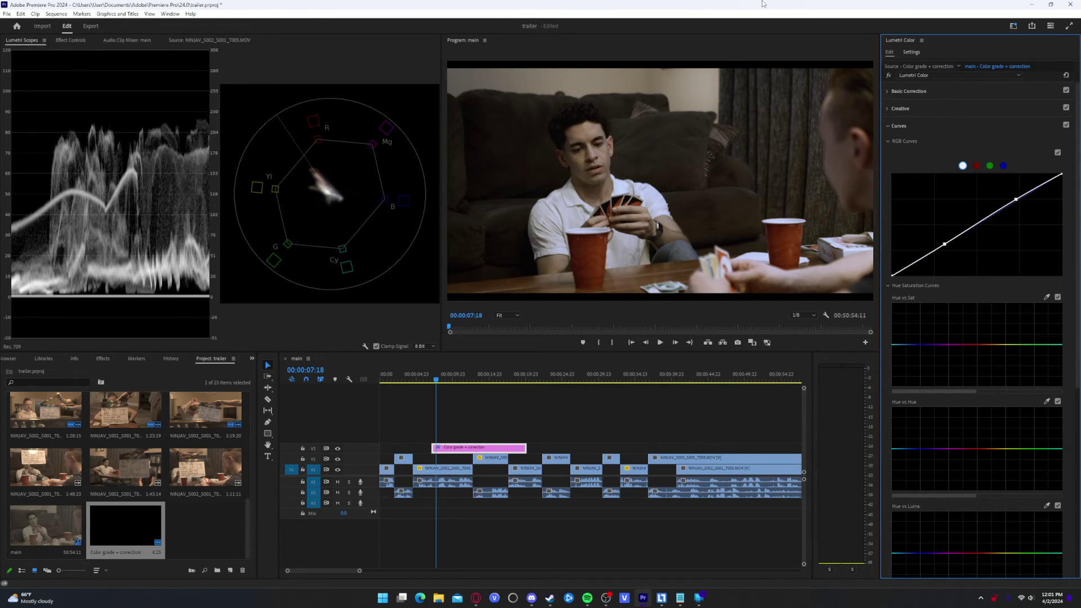
pyautogui.hotkey('ctrl', 's')
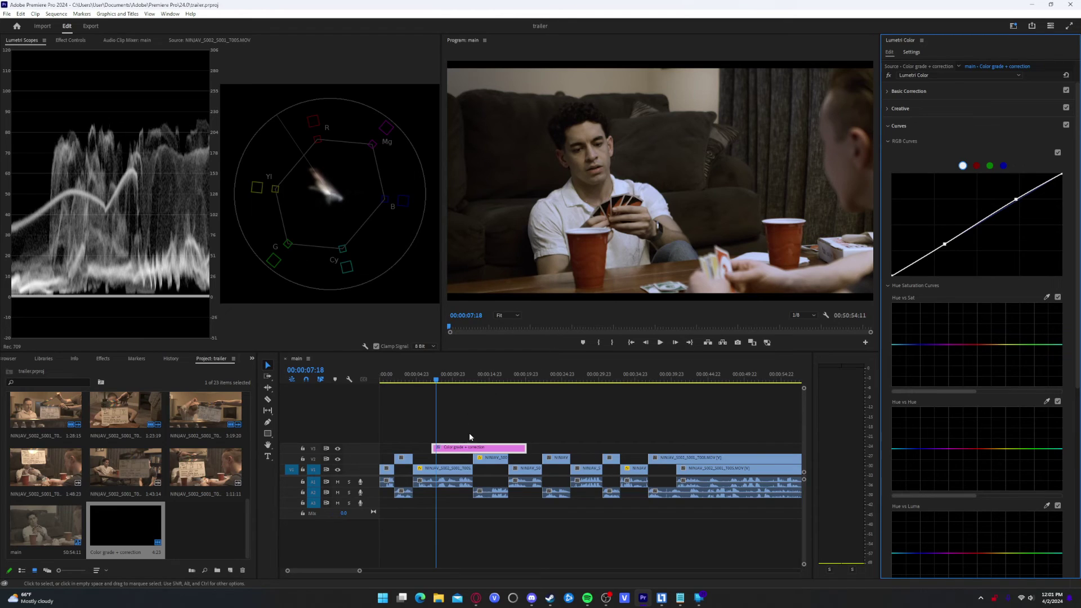
pyautogui.click(475, 394)
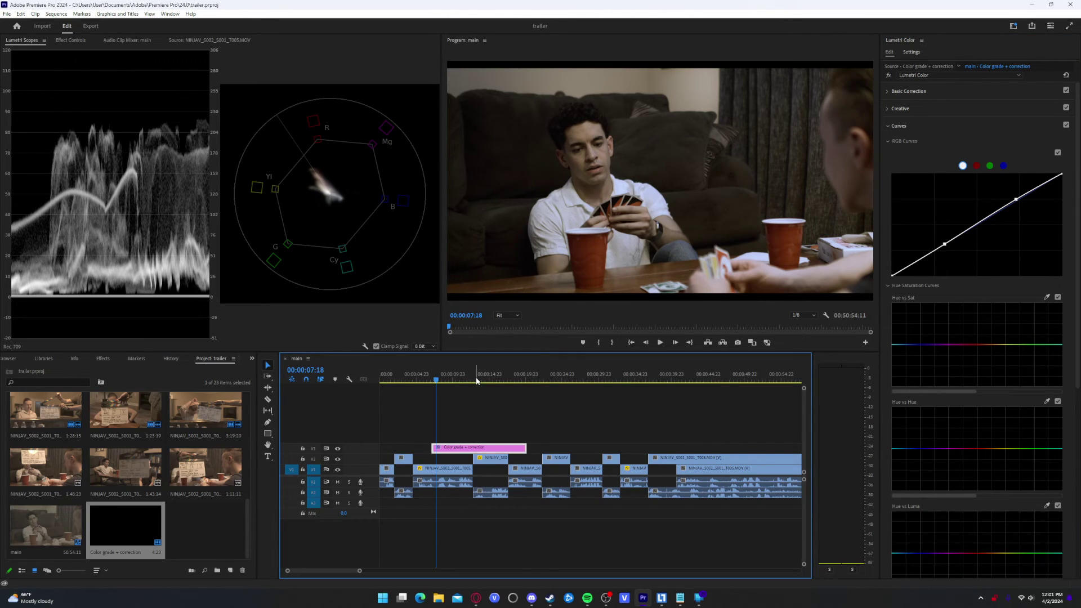
pyautogui.click(476, 381)
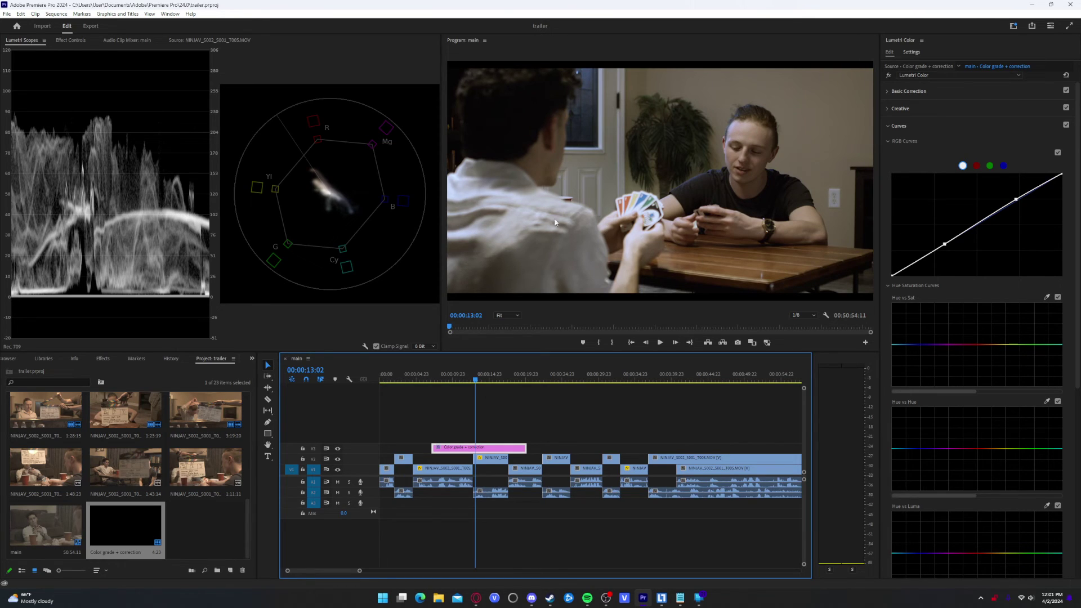
pyautogui.click(470, 380)
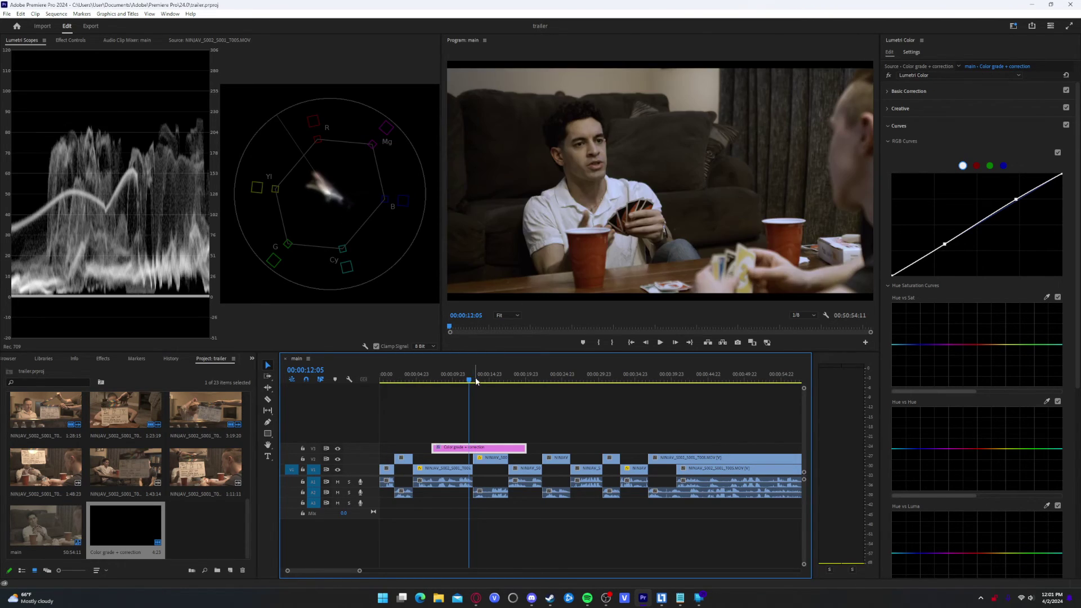
pyautogui.moveTo(476, 380); pyautogui.dragTo(487, 381)
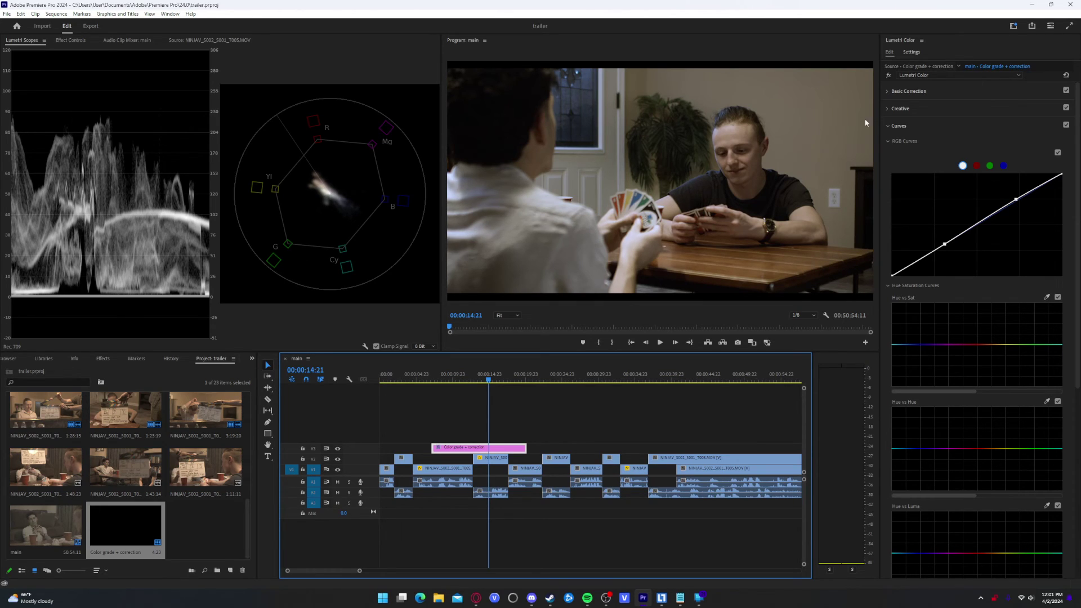
pyautogui.click(896, 126)
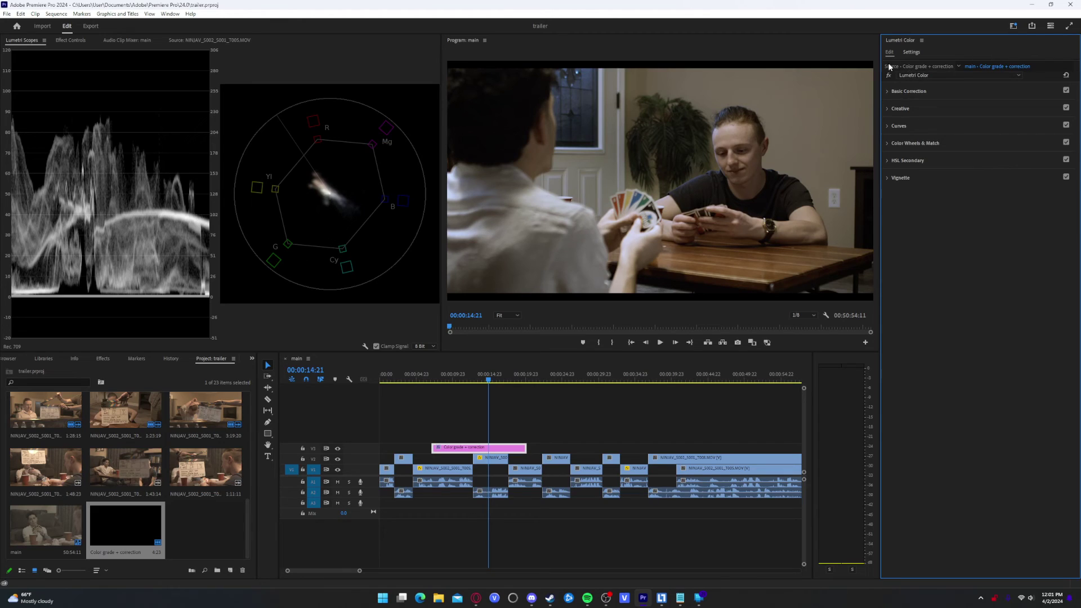
pyautogui.click(462, 380)
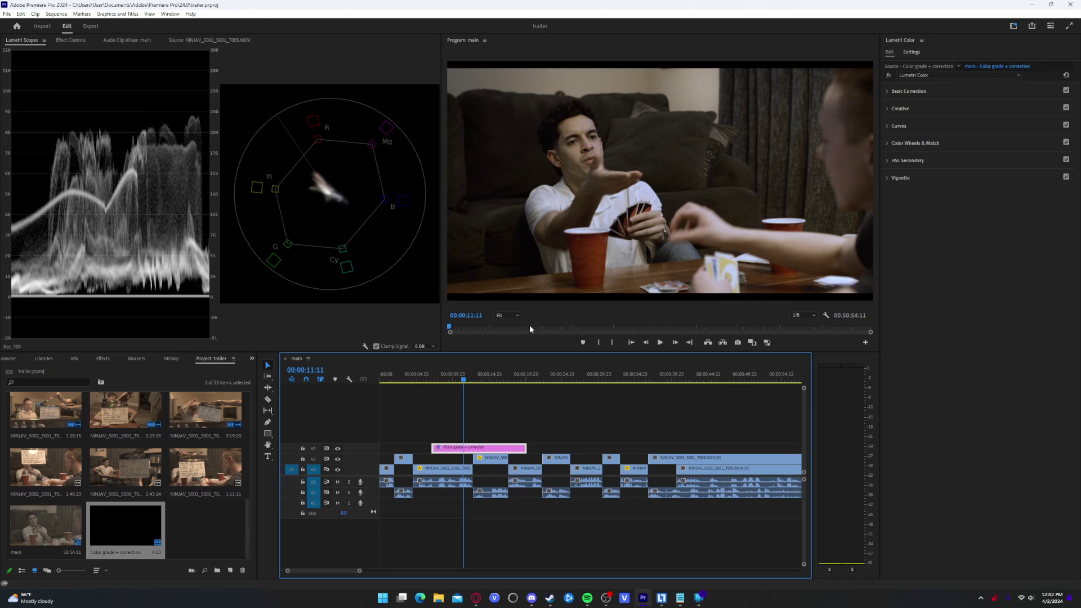
pyautogui.hotkey('alt', 'Tab')
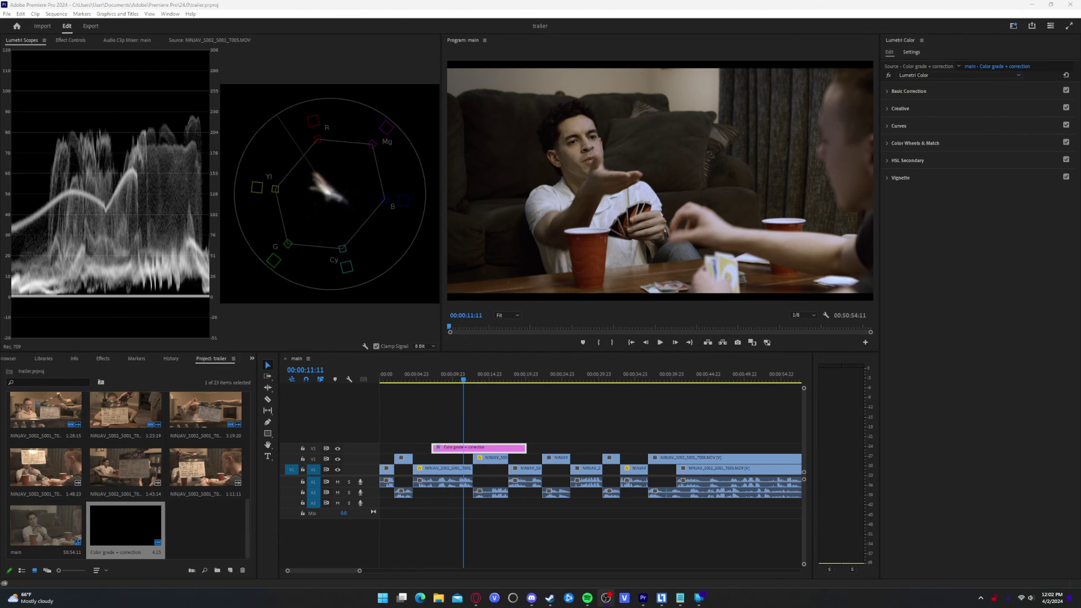